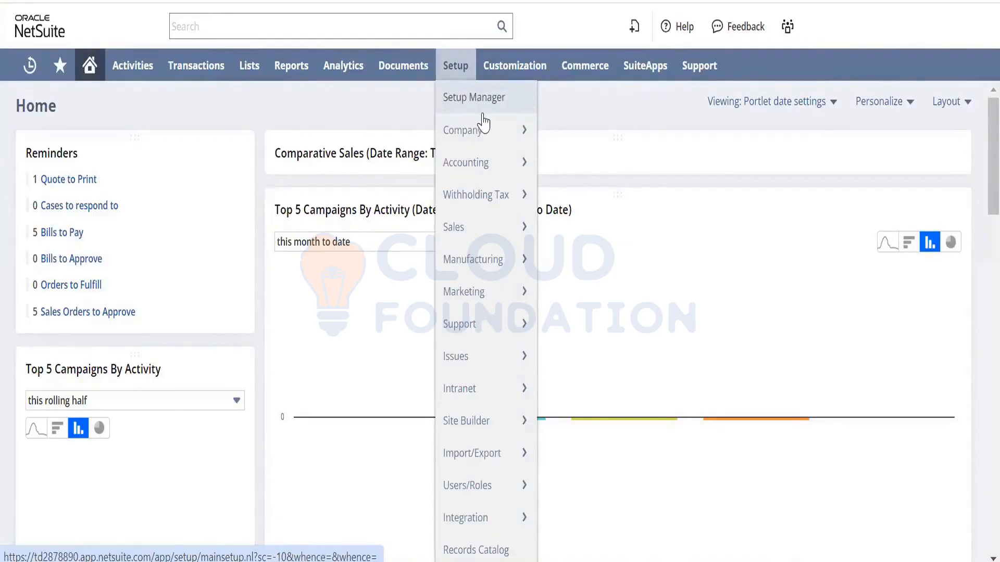
mouse_move(485, 125)
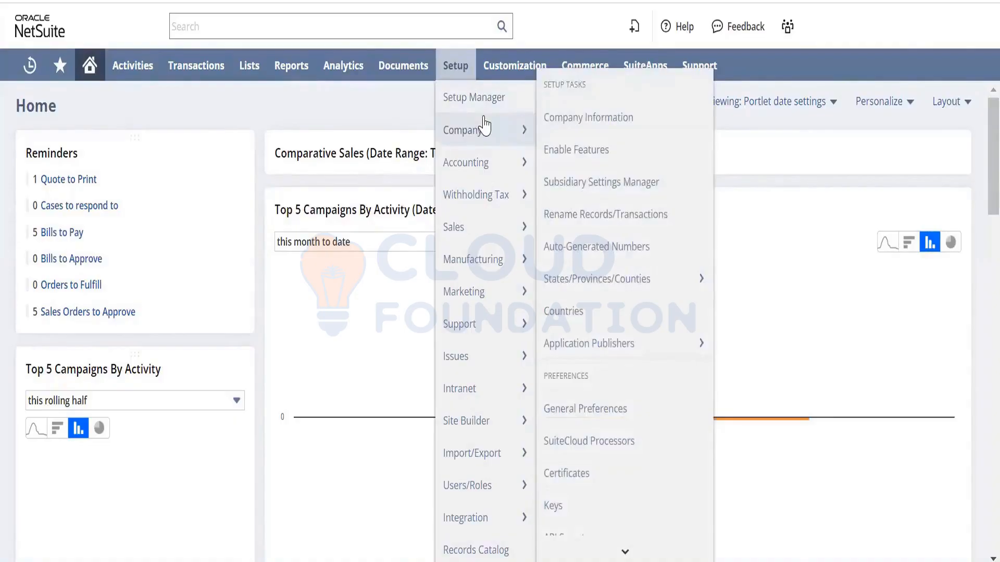
mouse_move(480, 166)
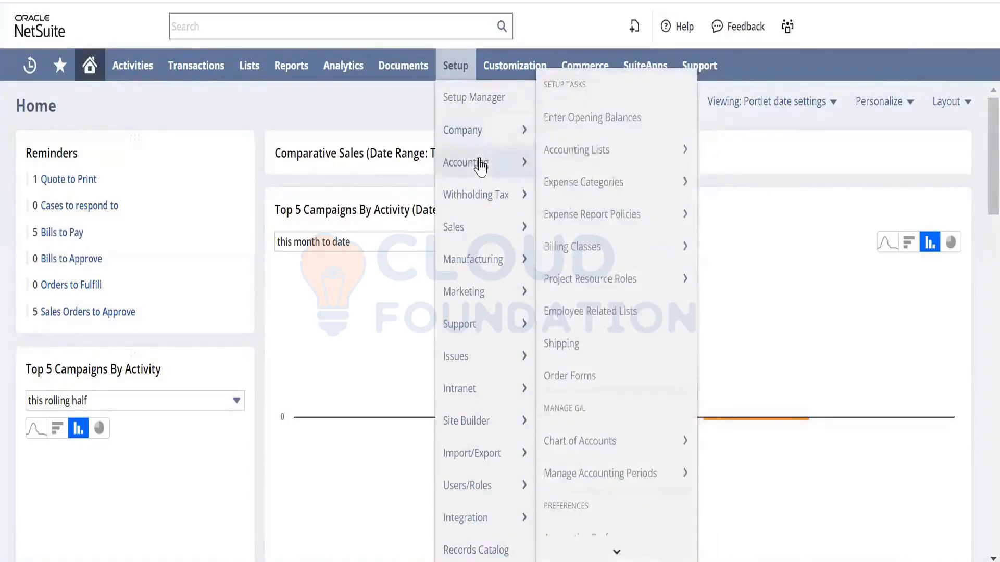
mouse_move(502, 266)
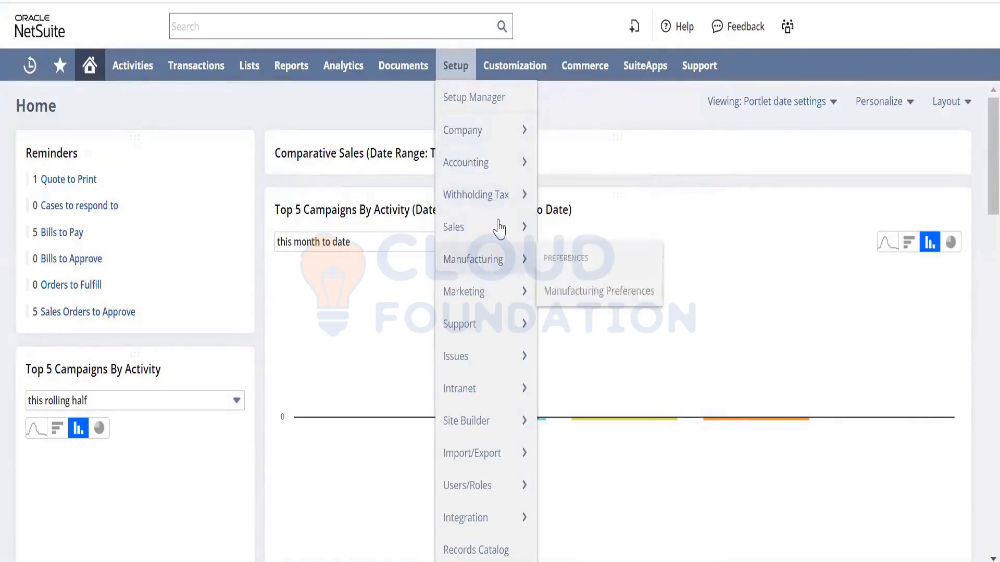
mouse_move(508, 140)
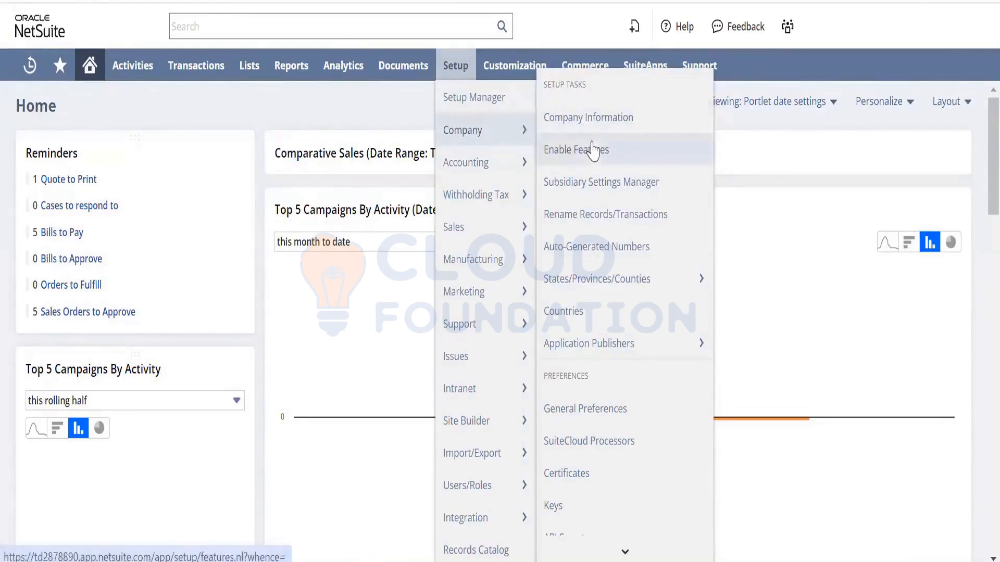
mouse_move(525, 163)
mouse_move(673, 278)
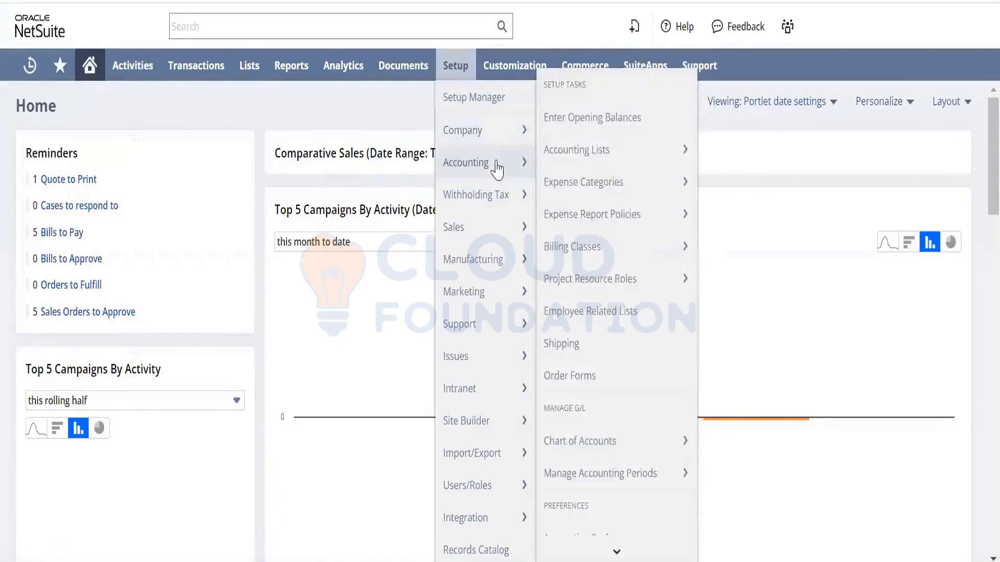
mouse_move(641, 484)
mouse_move(626, 549)
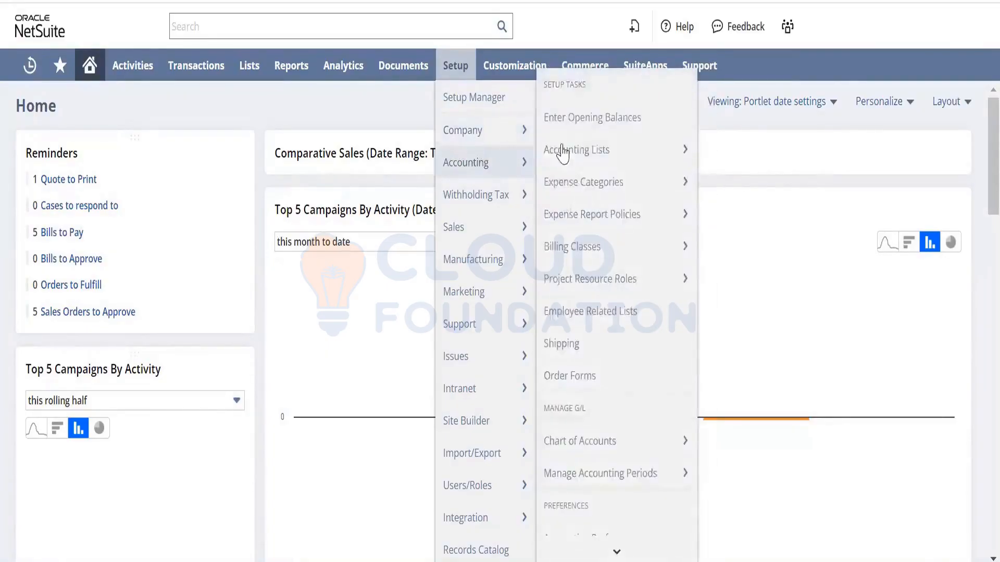
Step: Search the system globally for "enable fea" to find the feature settings page
click(402, 24)
text(ena)
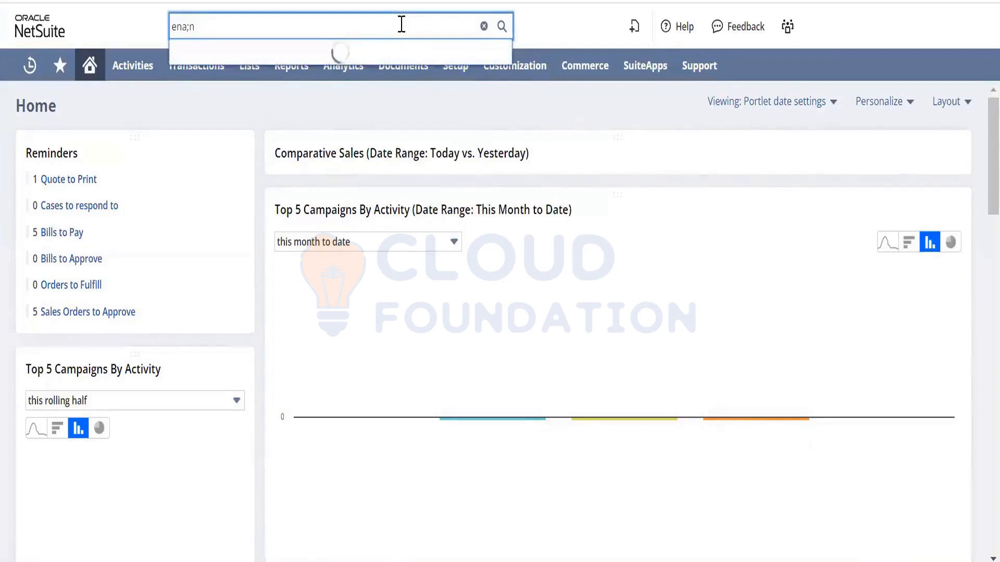
text(ble fea)
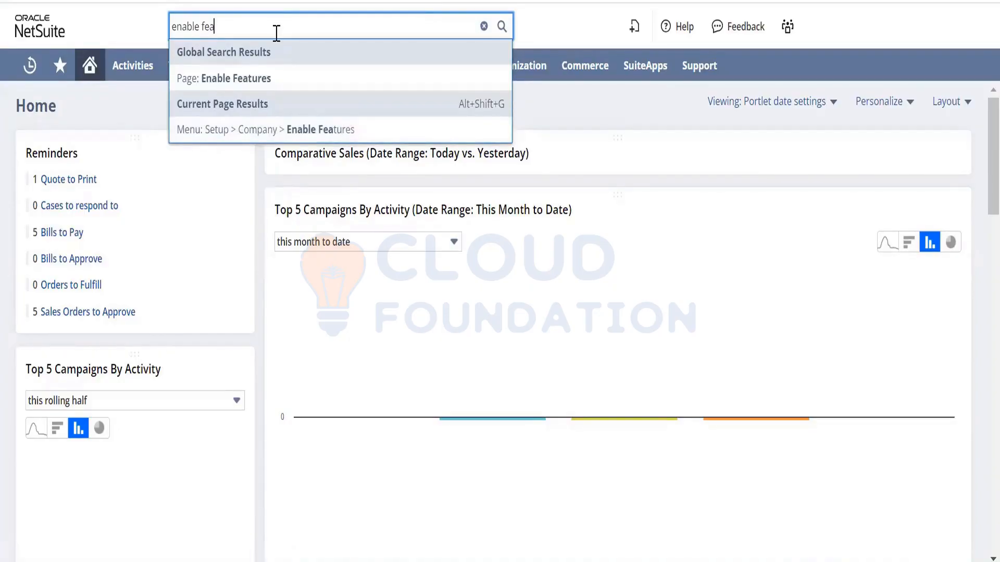
Step: Replace the global search with "vendor catego" to look for vendor categories, and clear the search text
key(ctrl+a)
text(vendor catego)
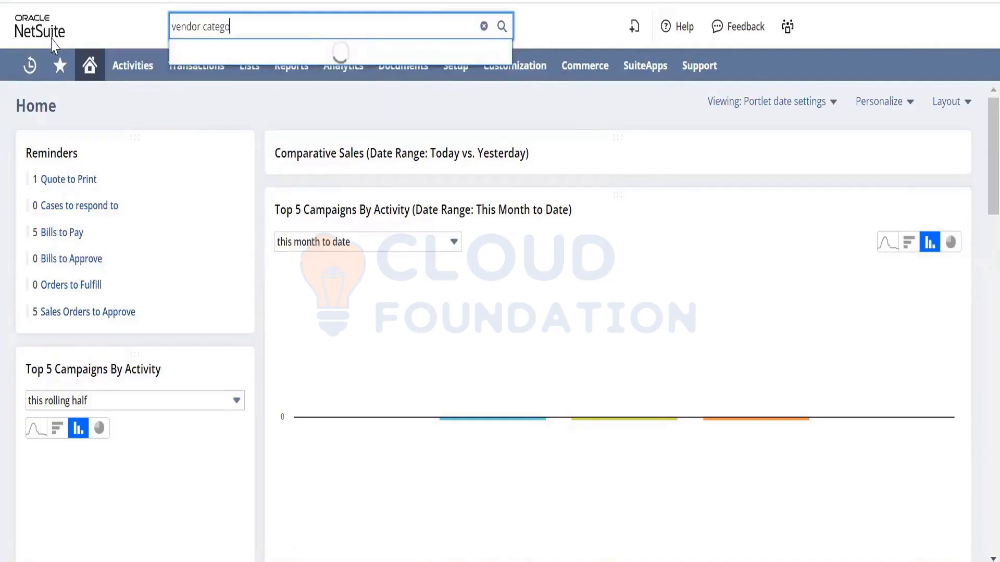
key(BackSpace)
key(BackSpace)
key(BackSpace)
key(BackSpace)
key(BackSpace)
key(BackSpace)
key(BackSpace)
key(BackSpace)
key(BackSpace)
key(BackSpace)
key(BackSpace)
key(BackSpace)
key(BackSpace)
Step: Search globally for "customer cat" to look for customer categories, and close the emptied search
text(cu)
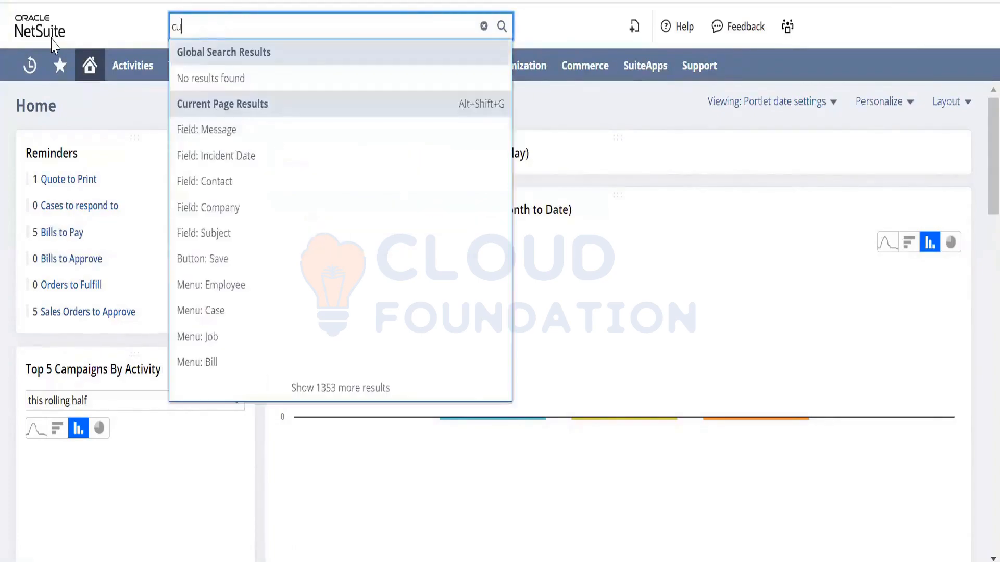
text(stomer cat)
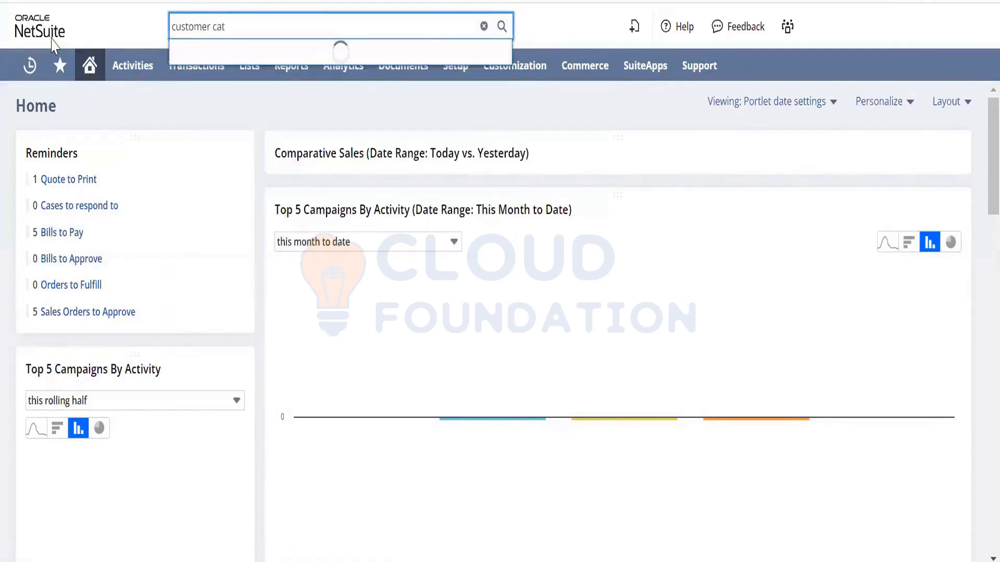
key(BackSpace)
key(BackSpace)
key(BackSpace)
key(BackSpace)
key(BackSpace)
key(BackSpace)
key(BackSpace)
key(BackSpace)
key(BackSpace)
key(BackSpace)
key(BackSpace)
key(BackSpace)
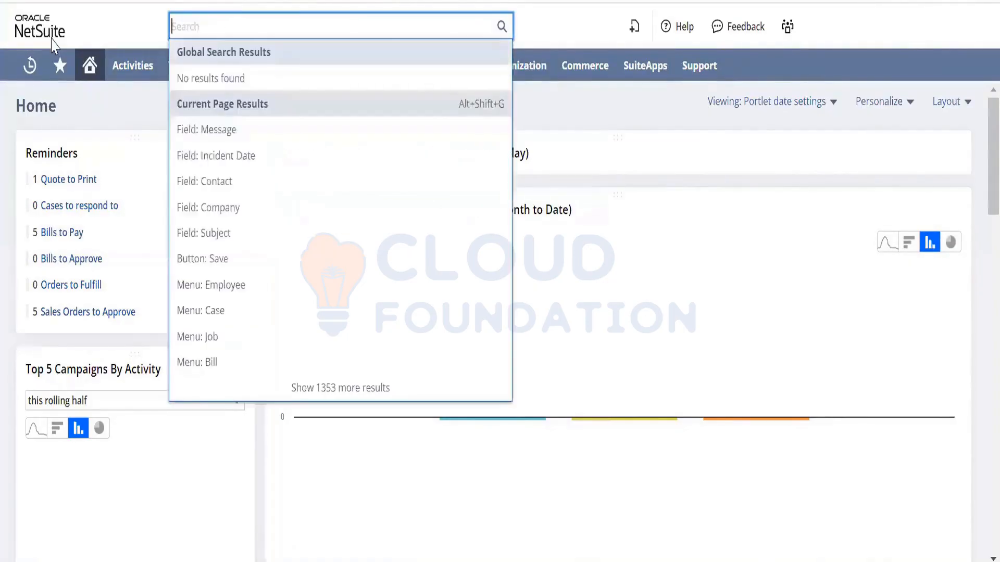
click(550, 32)
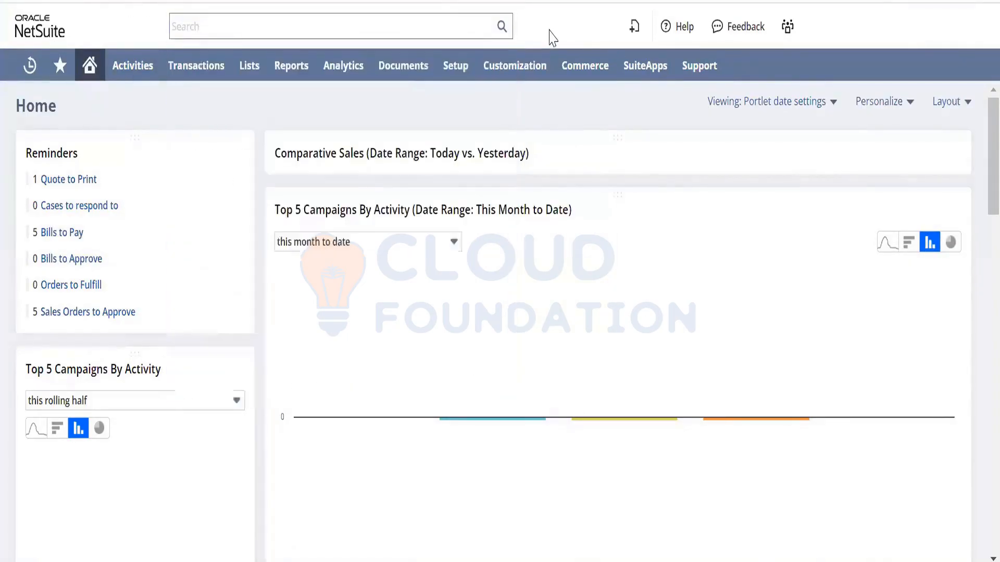
Step: Open the Company Information setup page and inspect its Legal Name field
mouse_move(461, 60)
mouse_move(471, 129)
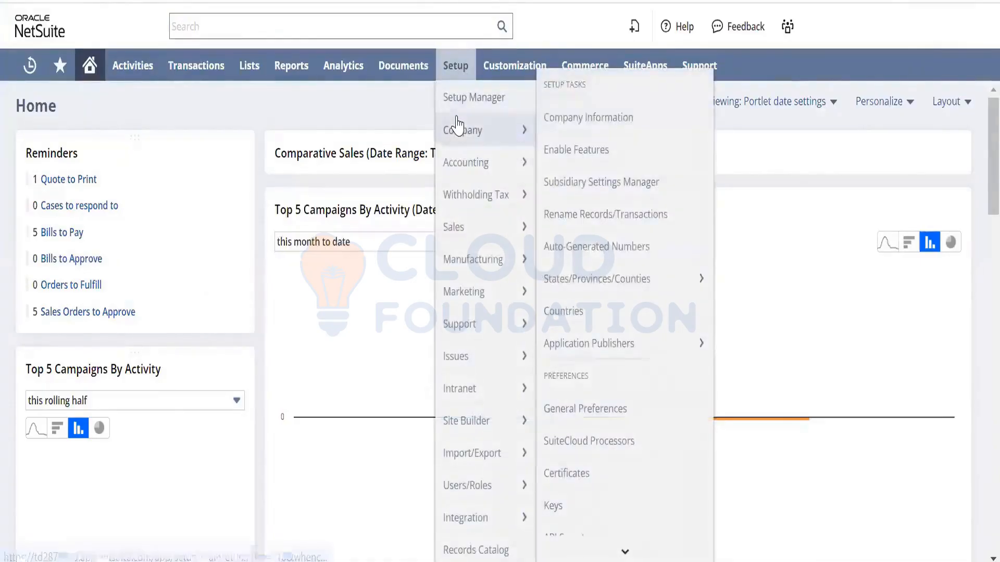
right_click(596, 122)
click(608, 134)
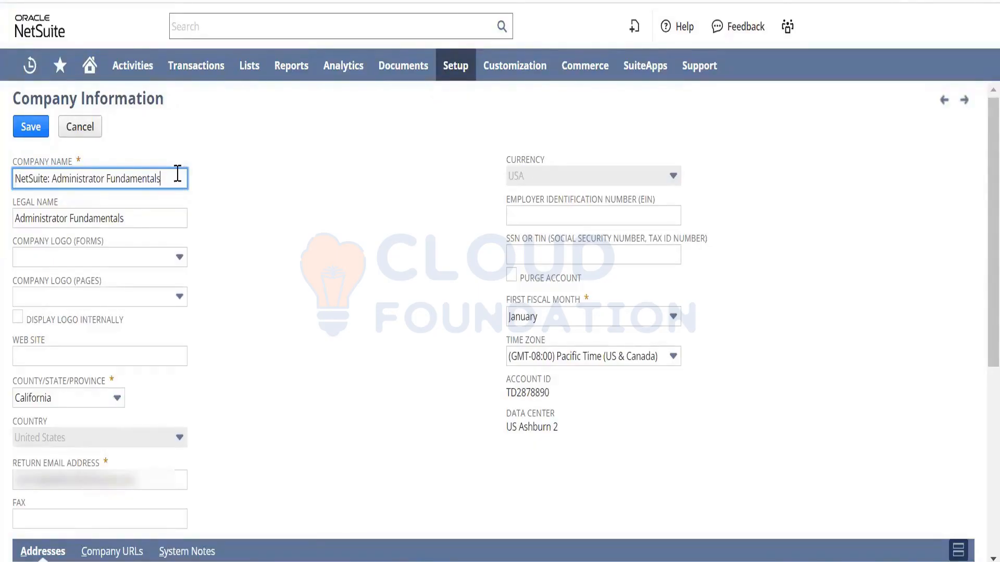
click(157, 220)
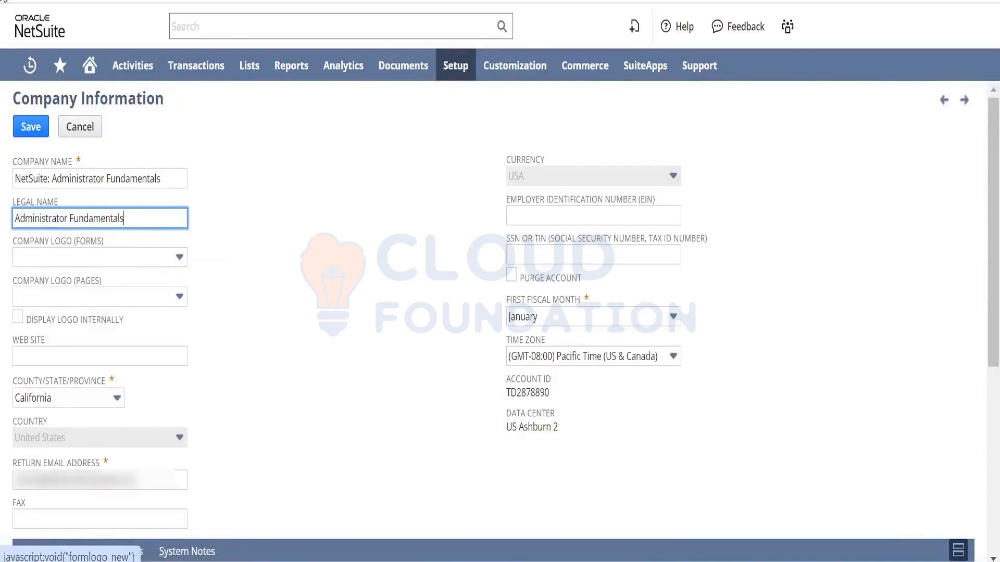
click(14, 11)
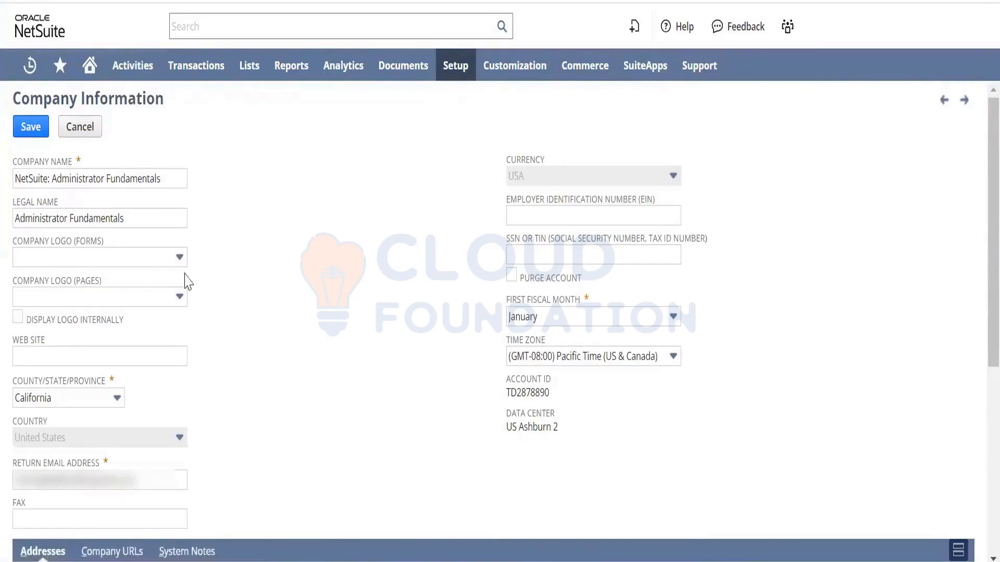
Step: Examine the new-file form for Company Logo (Forms), including file selection from the computer, and close it without attaching anything
mouse_move(149, 269)
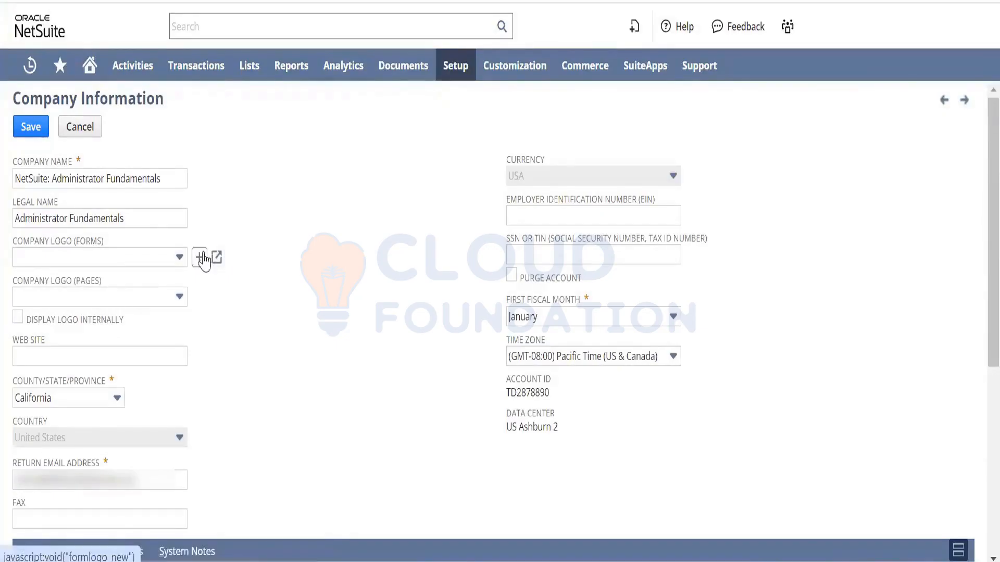
click(199, 259)
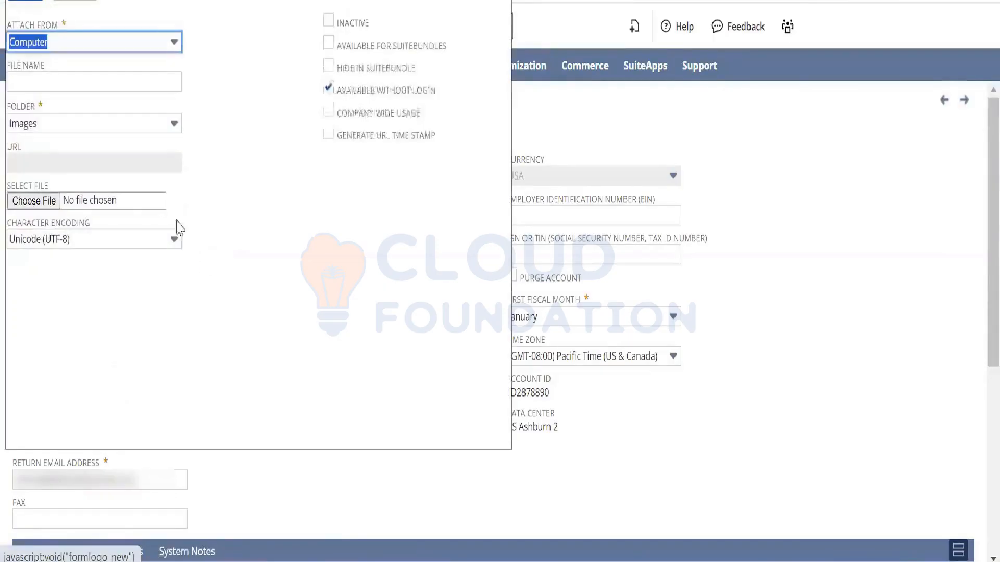
click(58, 203)
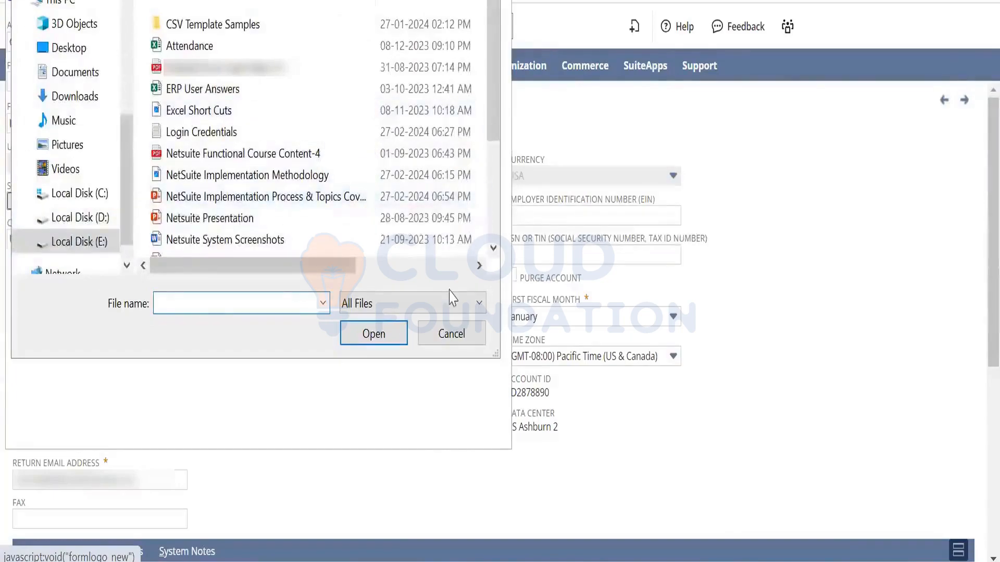
click(452, 332)
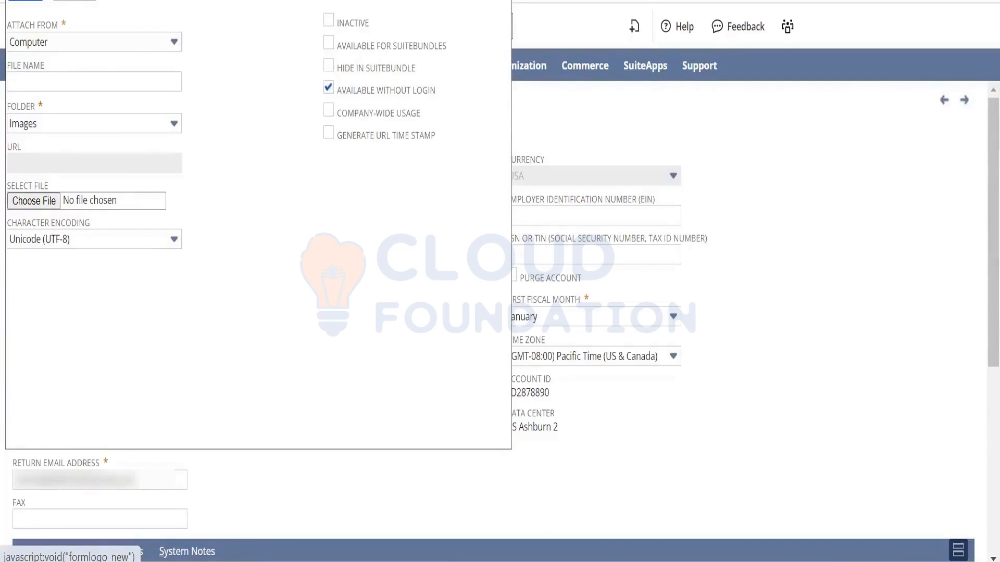
click(501, 1)
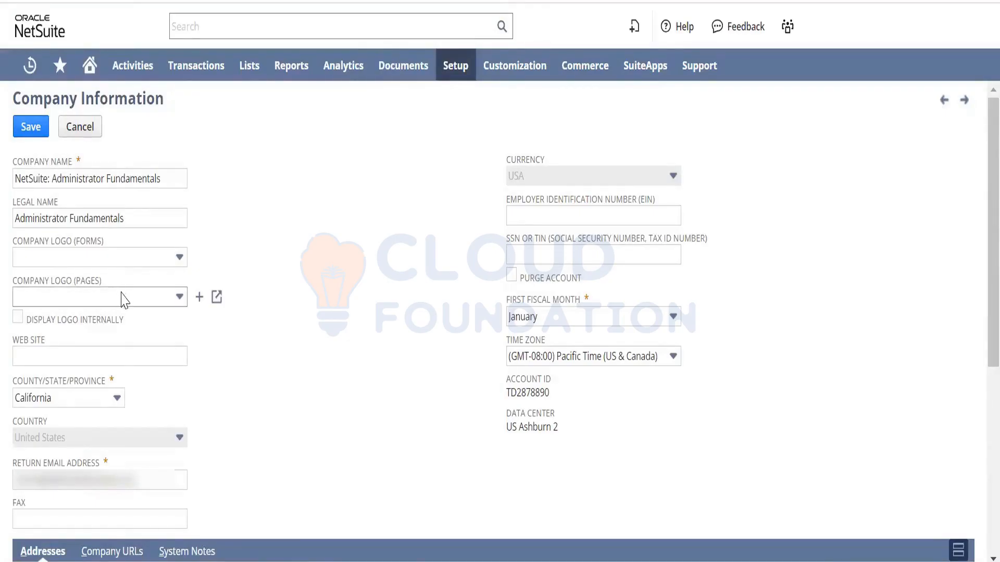
Step: Inspect the Web Site and Return Email Address fields of the company record
scroll(978, 288, down, 2)
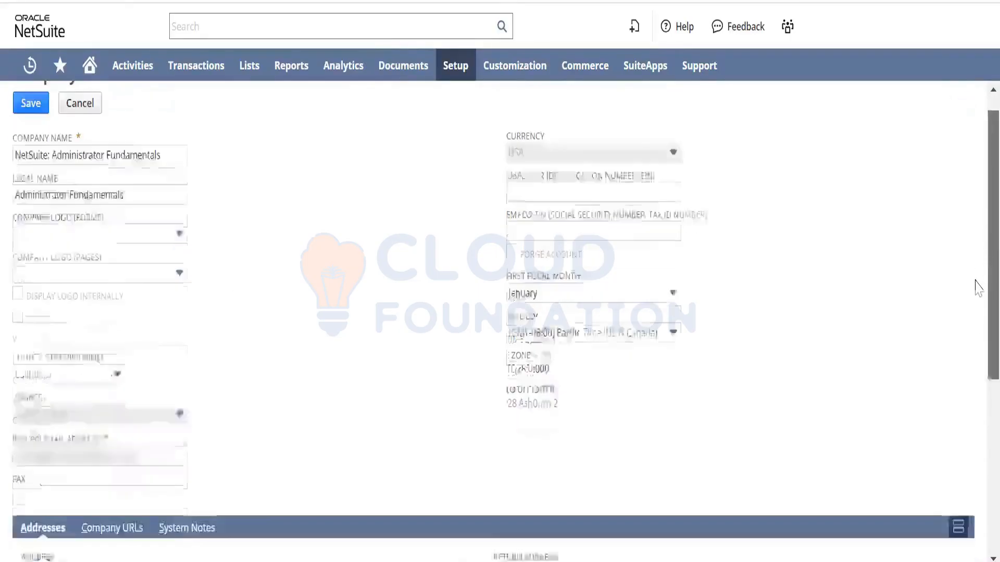
scroll(977, 287, down, 3)
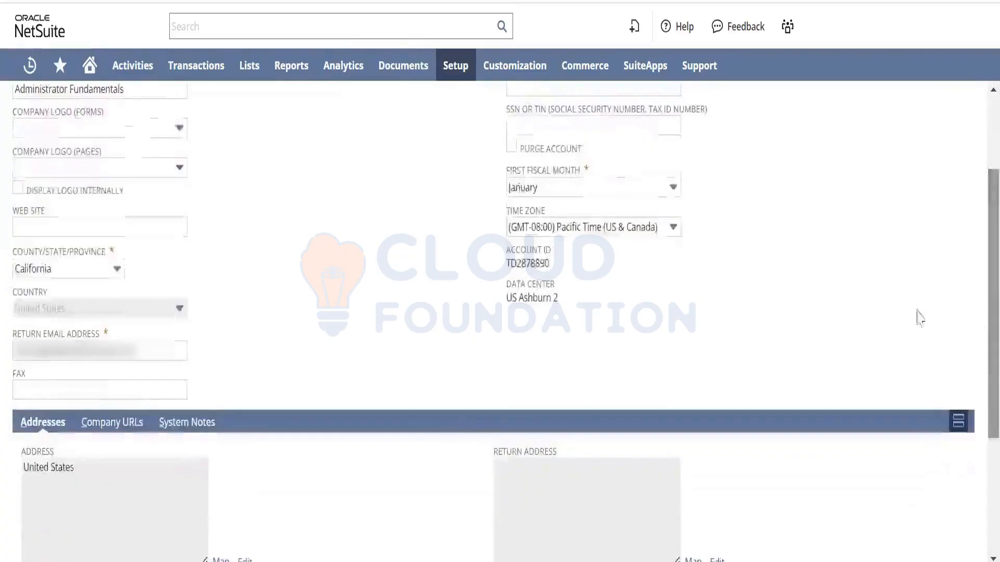
click(155, 231)
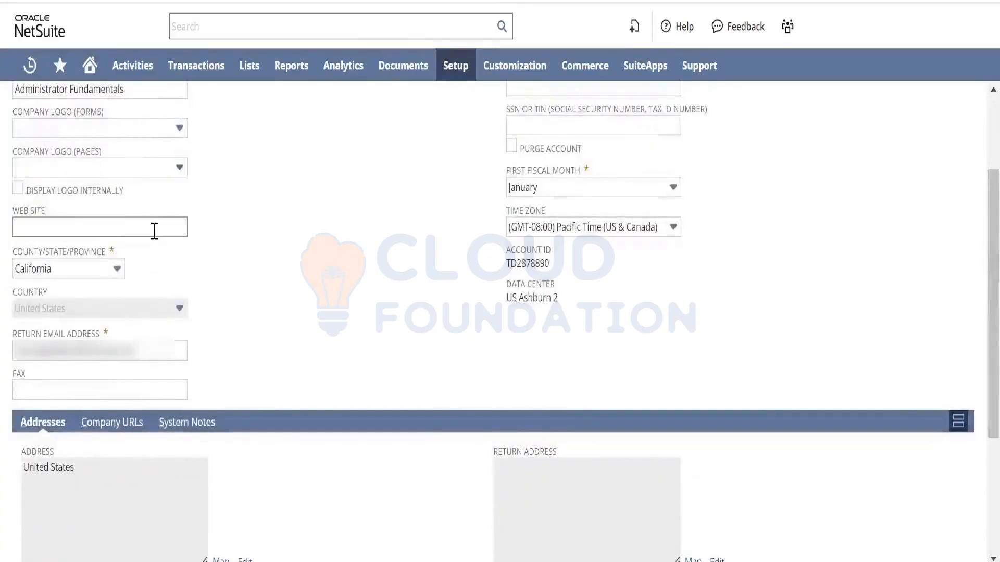
click(155, 230)
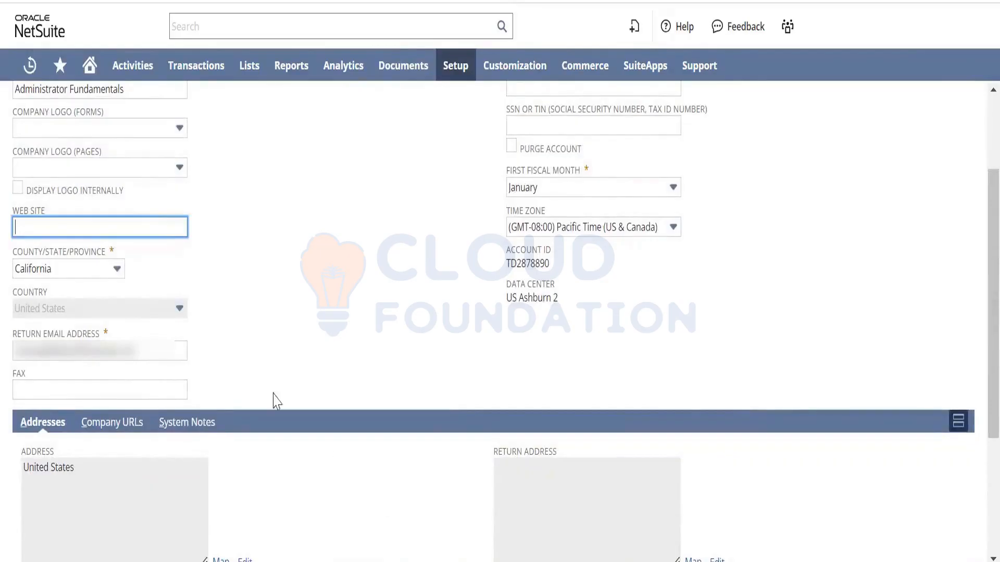
triple_click(176, 347)
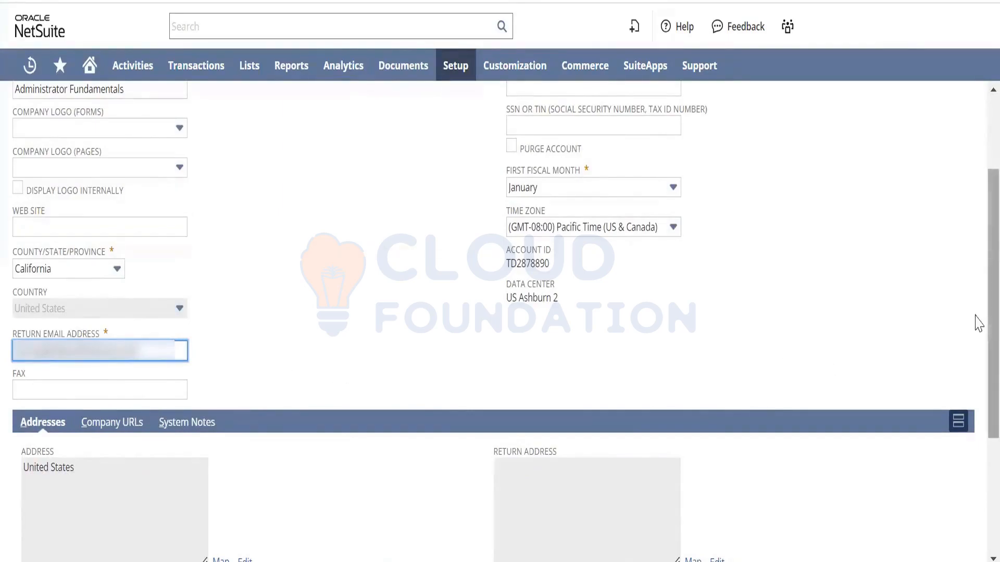
Step: Examine the company's main address form, including its Attention field and the State and Country options, and close it without saving
drag(975, 315, 977, 361)
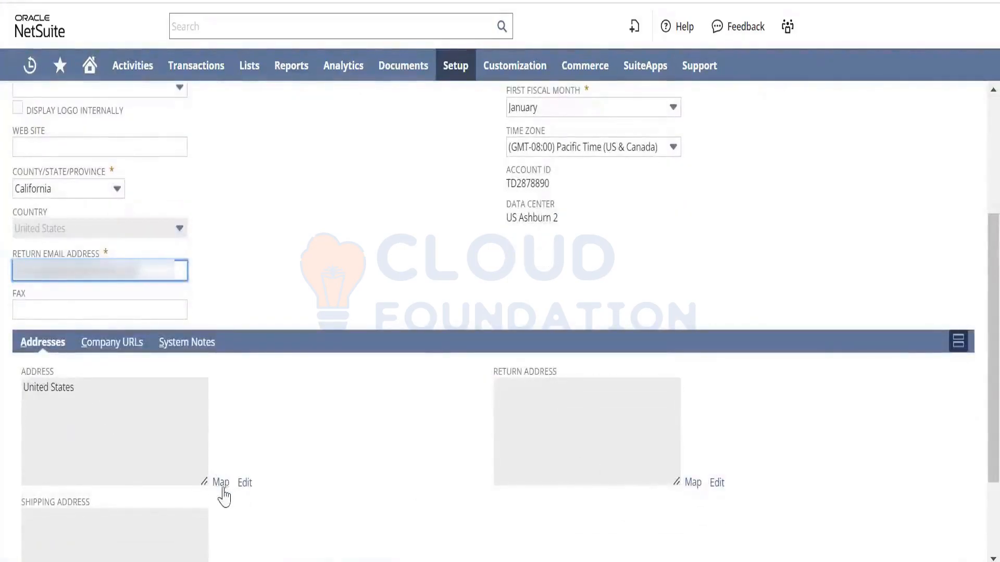
click(246, 483)
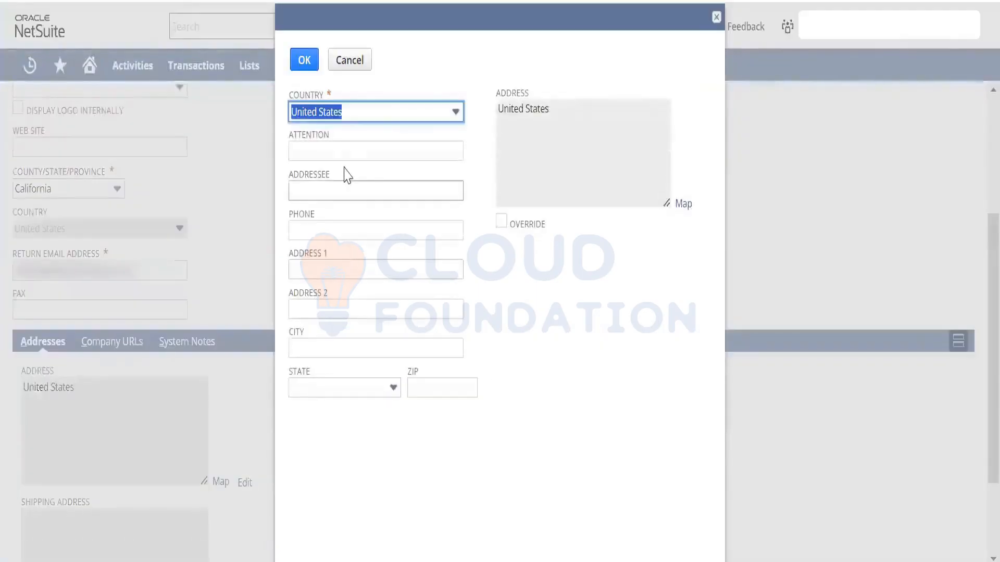
click(351, 153)
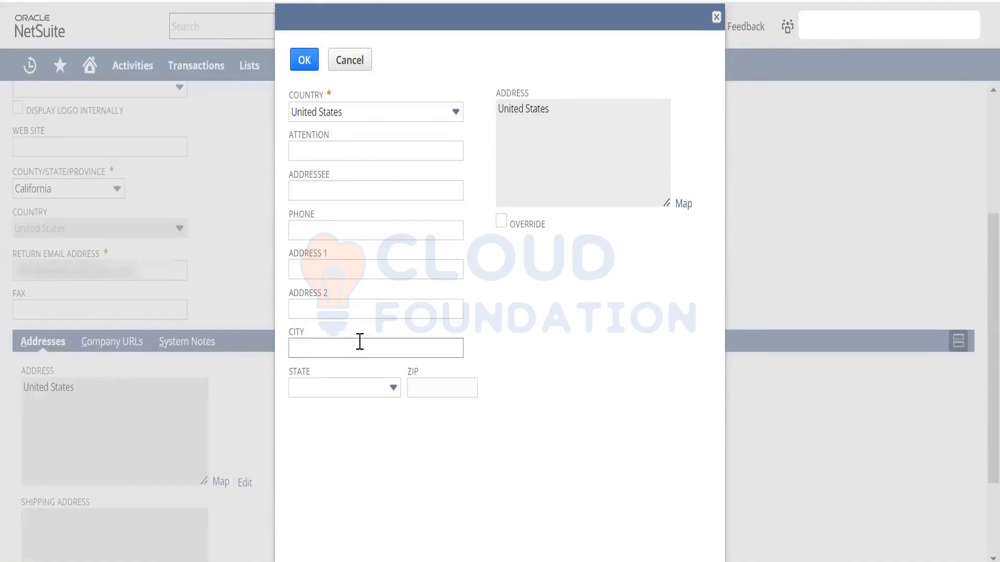
click(368, 389)
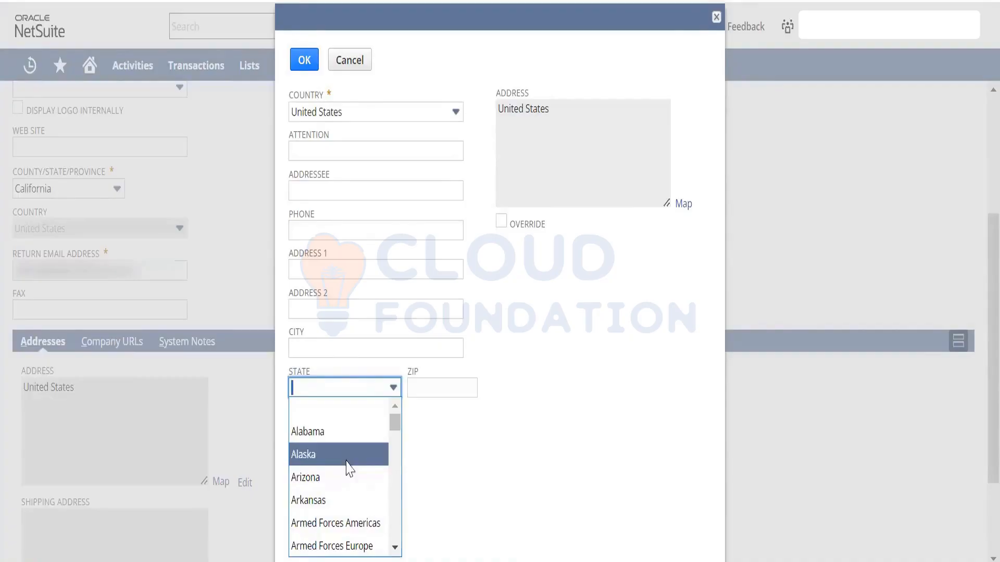
click(384, 118)
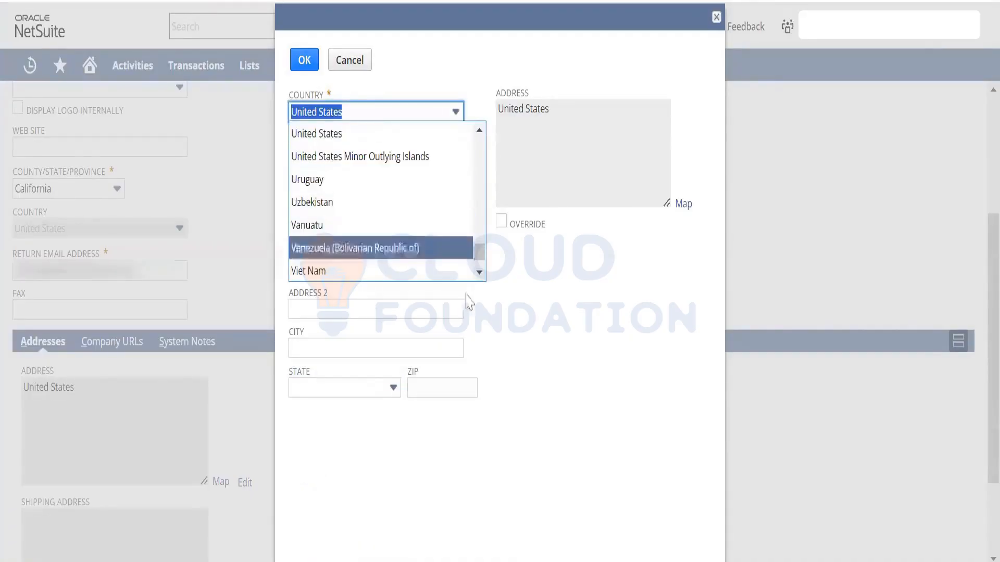
click(715, 17)
Step: Open the company setup's Countries list in a new browser tab, keeping the Company Information page open
mouse_move(456, 67)
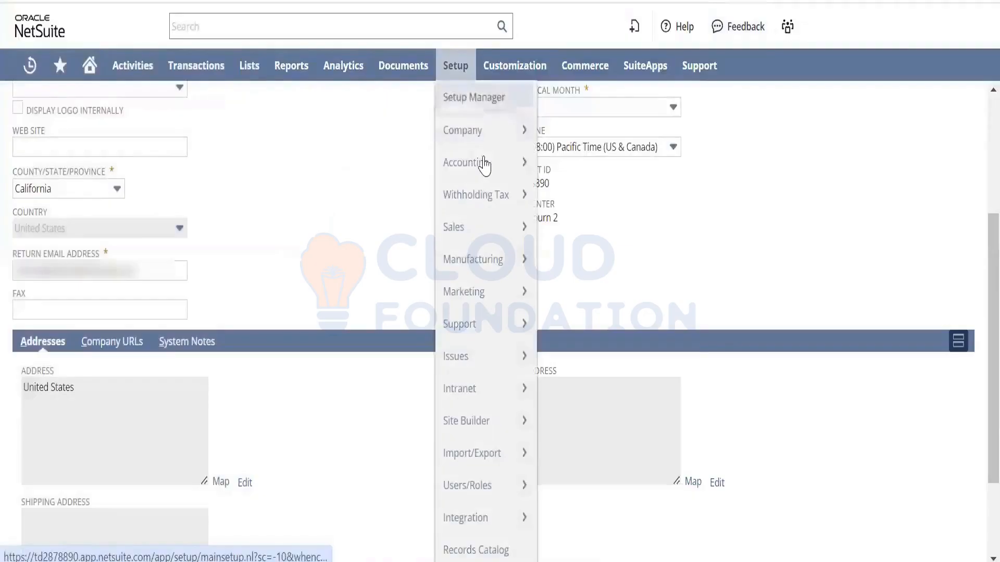
mouse_move(475, 129)
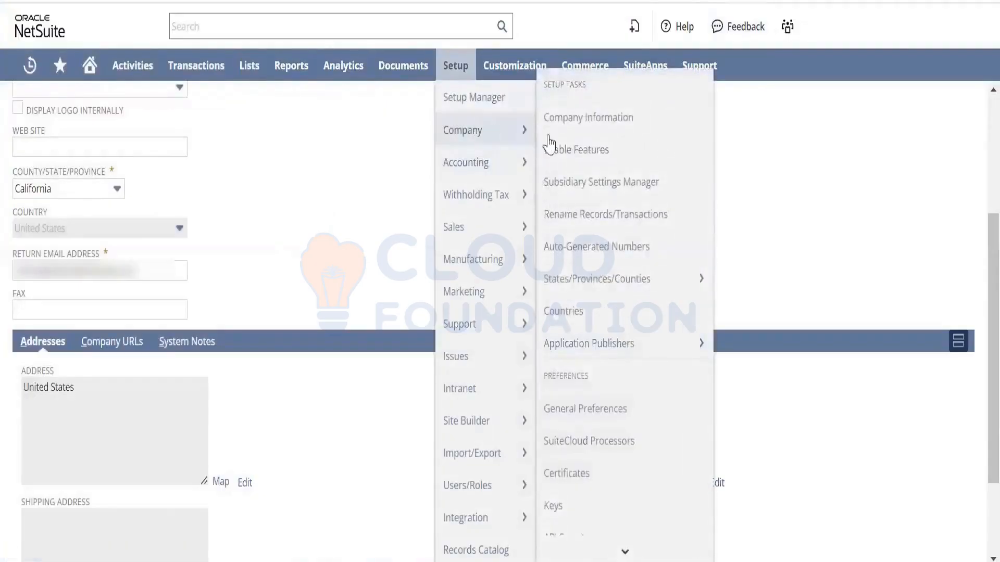
mouse_move(637, 282)
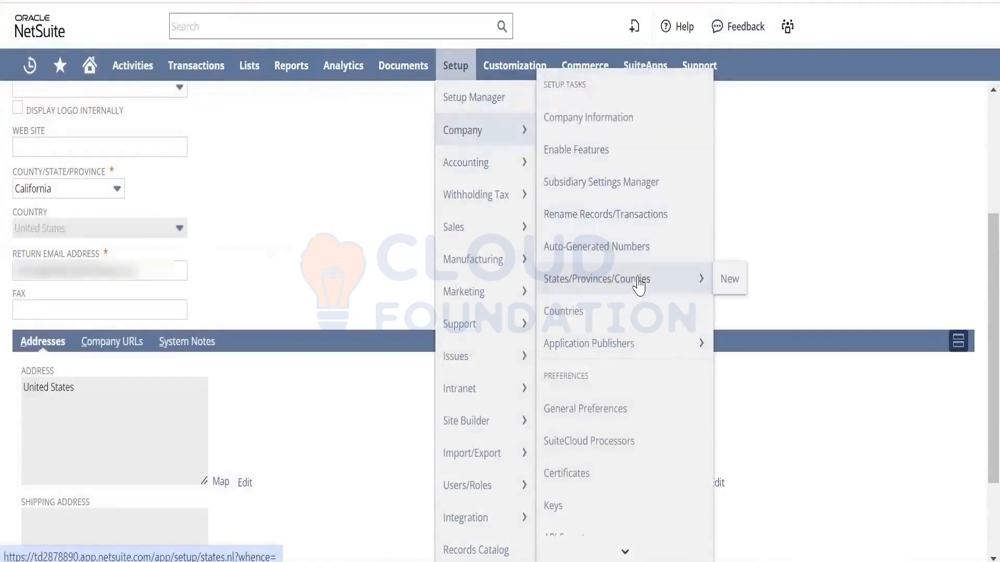
right_click(633, 314)
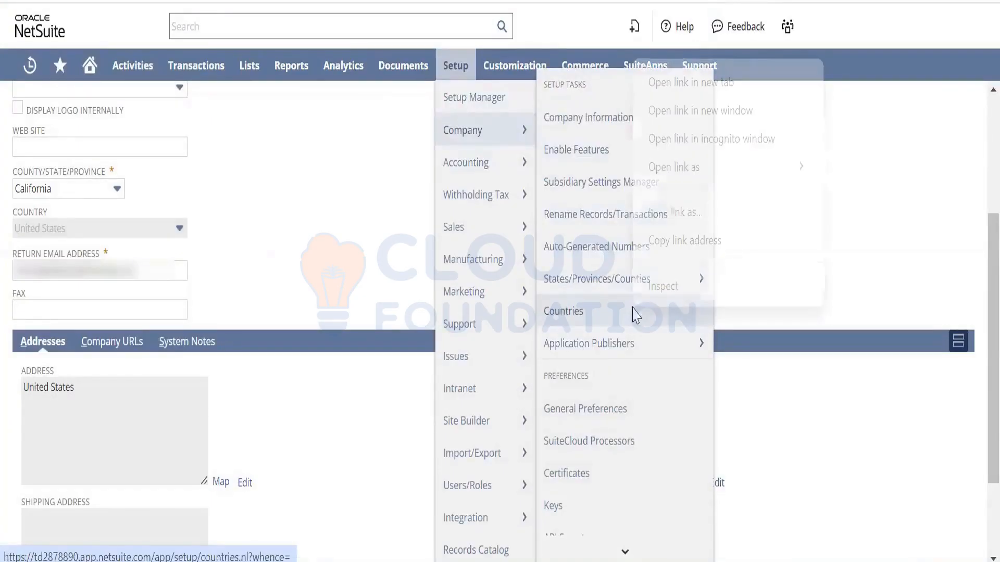
click(707, 81)
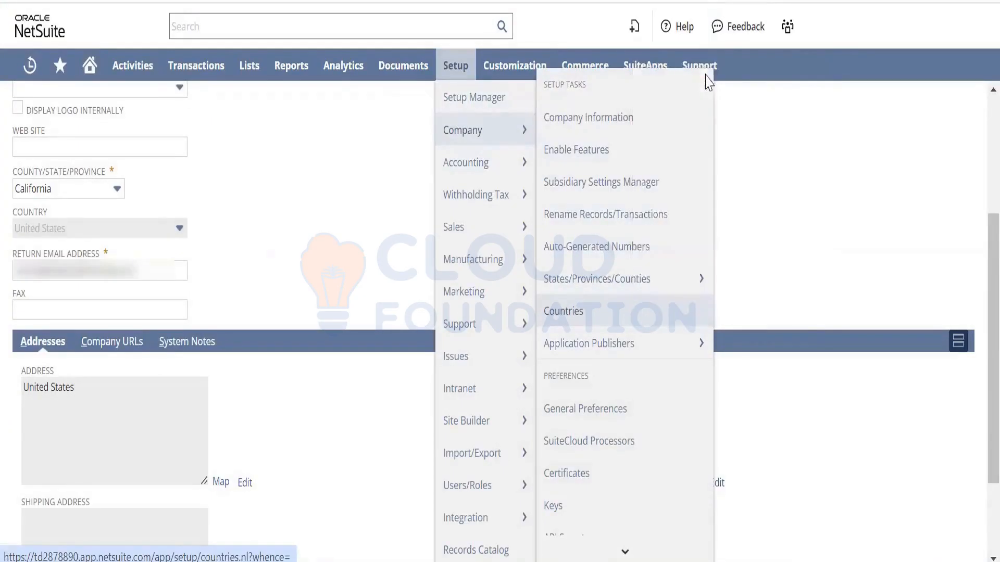
Step: Open the company setup's States/Provinces/Counties list in a separate browser tab
mouse_move(470, 85)
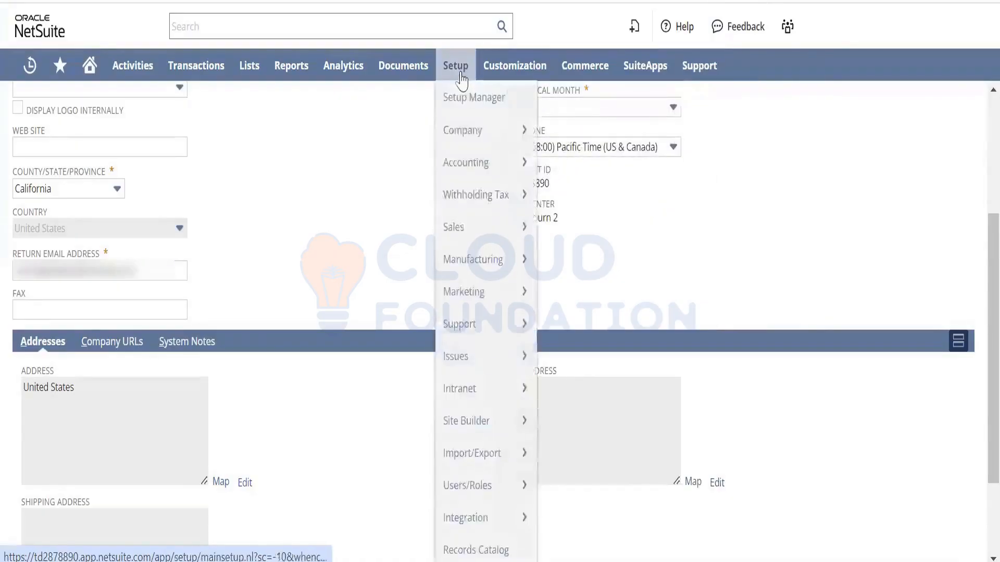
mouse_move(511, 137)
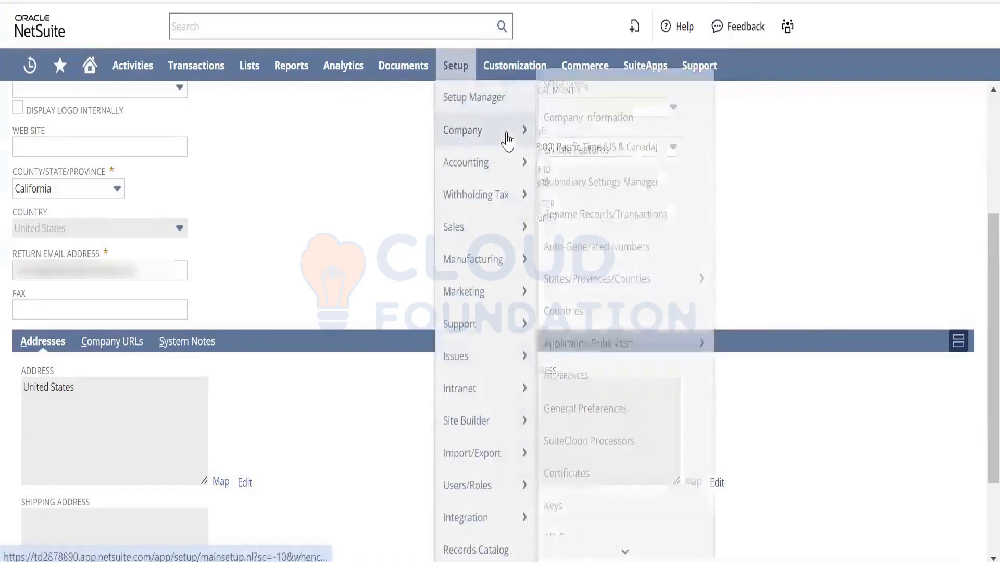
right_click(631, 274)
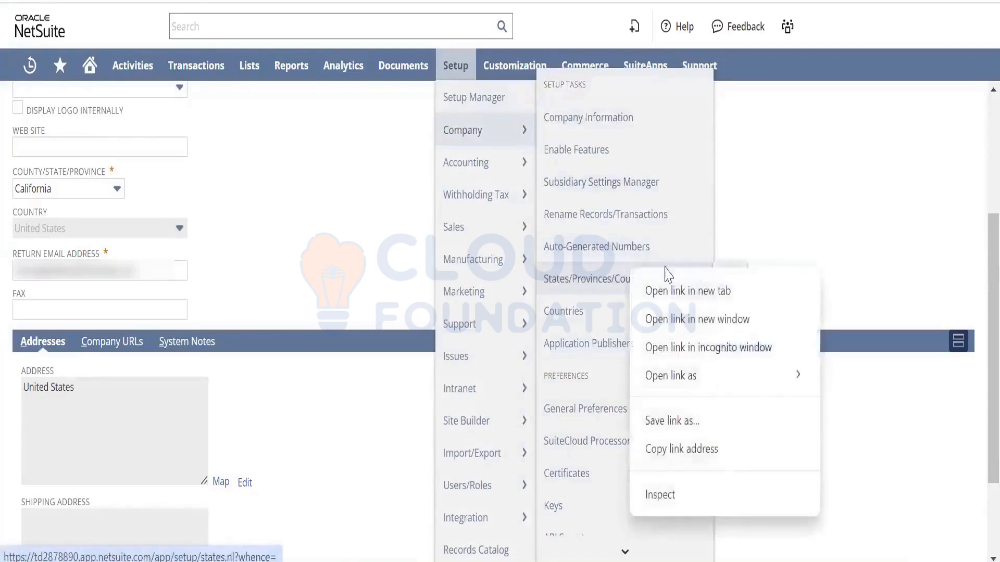
click(672, 291)
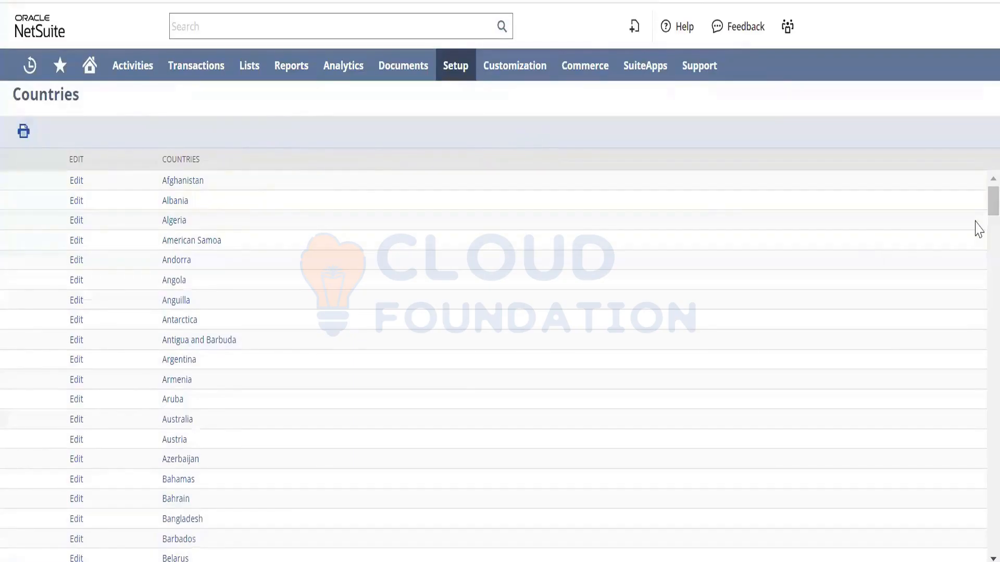
Step: Look through the Countries list from beginning to end and return towards its start
scroll(975, 199, down, 20)
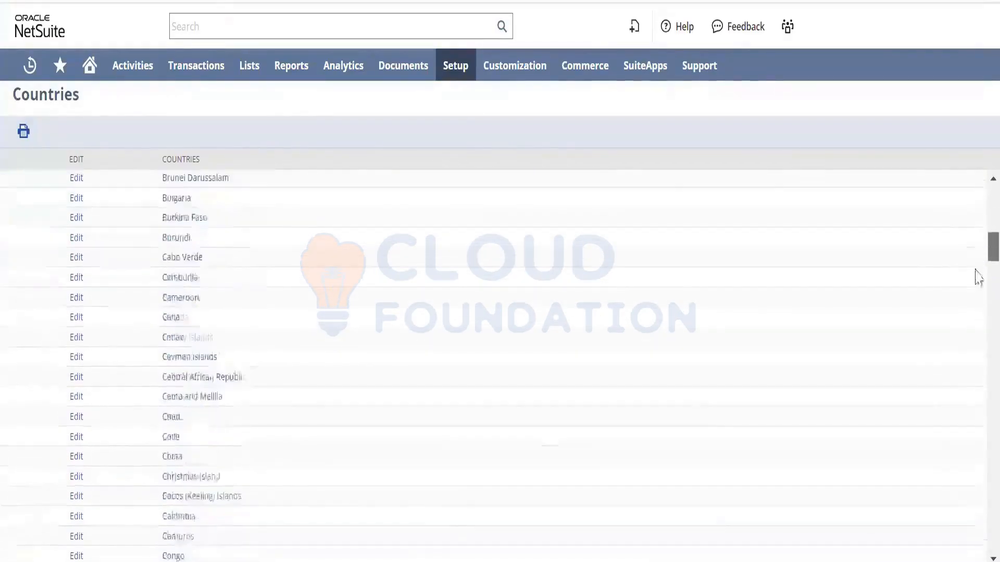
scroll(977, 318, down, 20)
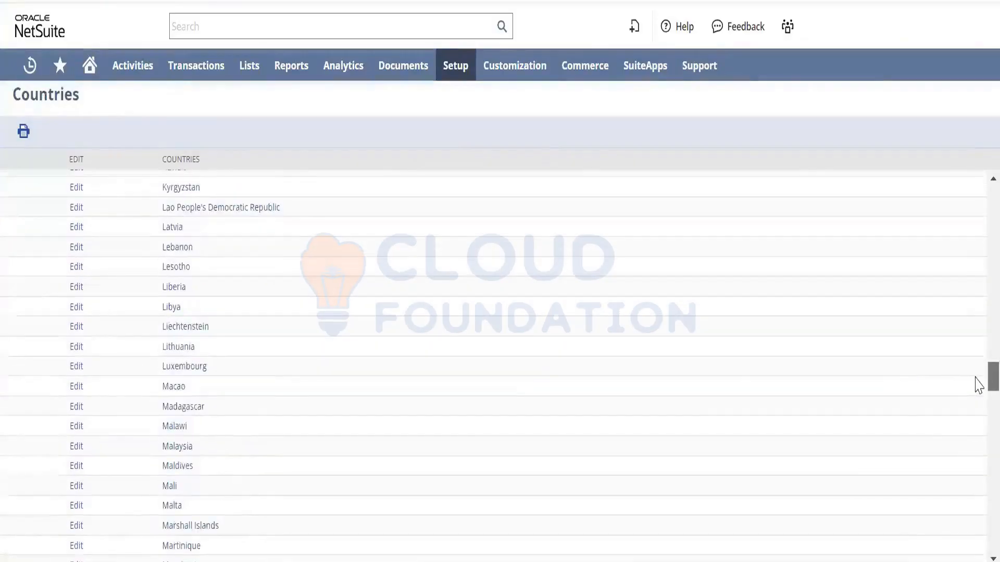
scroll(978, 424, down, 2)
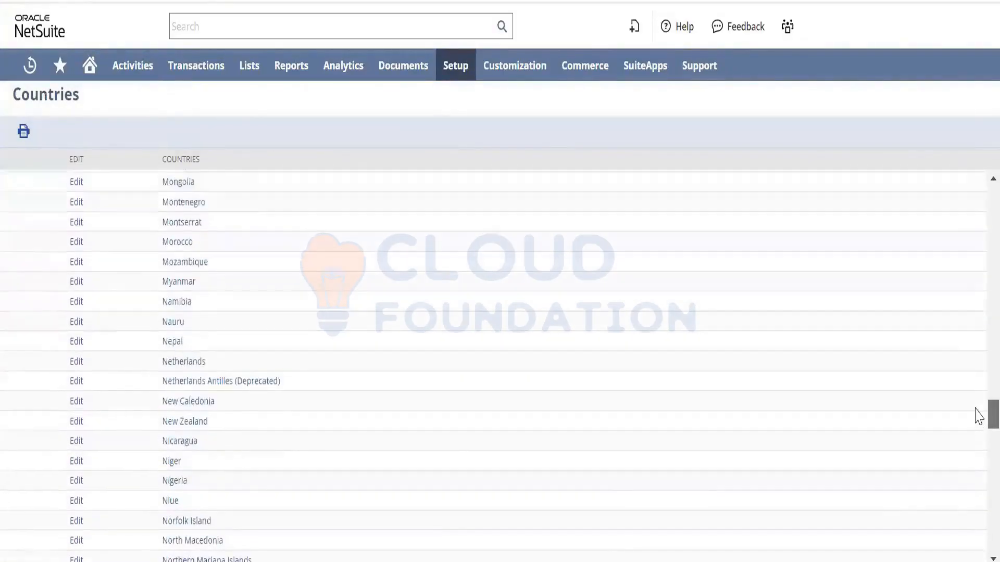
scroll(977, 425, down, 12)
scroll(978, 511, down, 8)
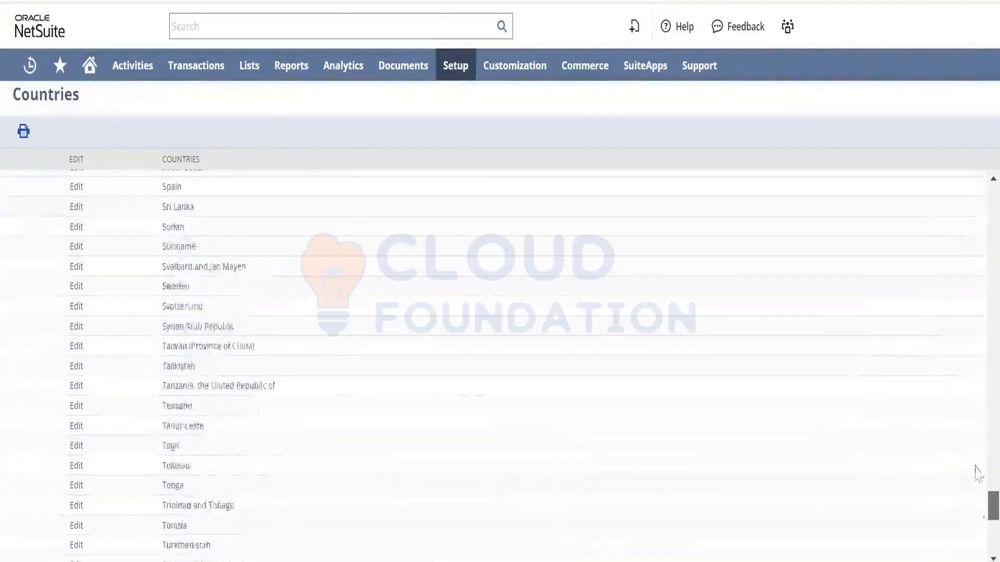
scroll(975, 470, up, 20)
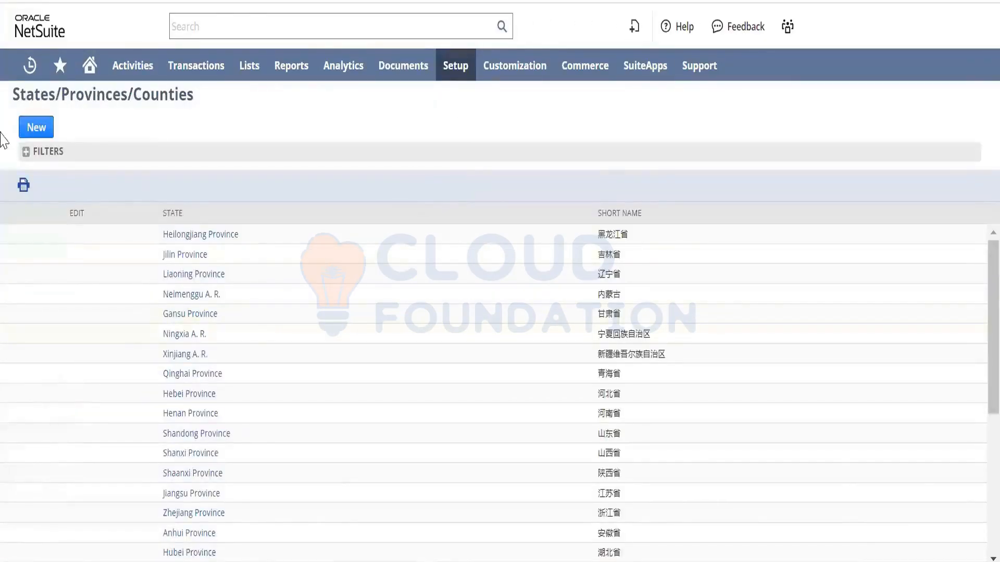
Step: Expand the States/Provinces/Counties filters, review China's provinces, and check which countries the Country filter offers
click(26, 152)
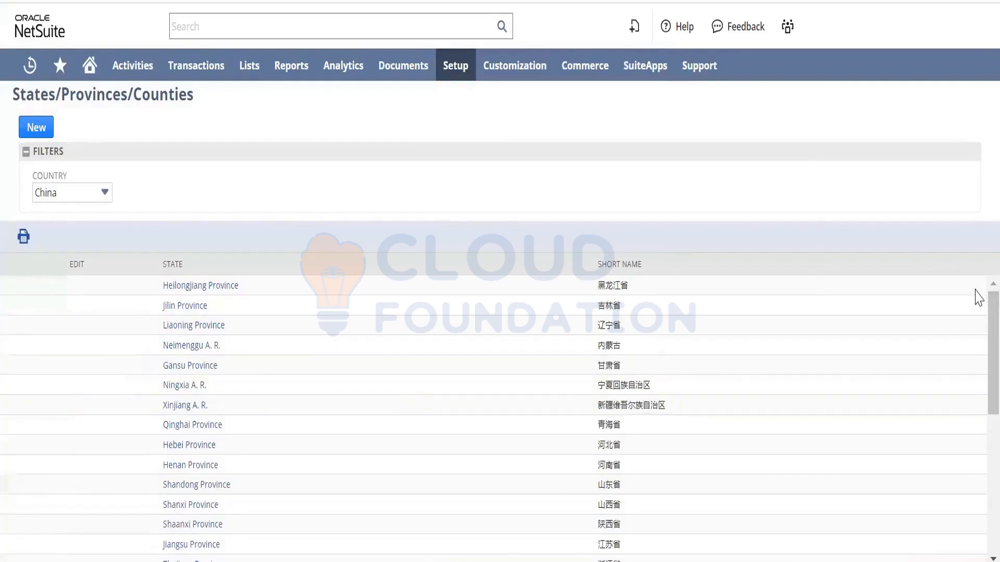
drag(990, 297, 990, 328)
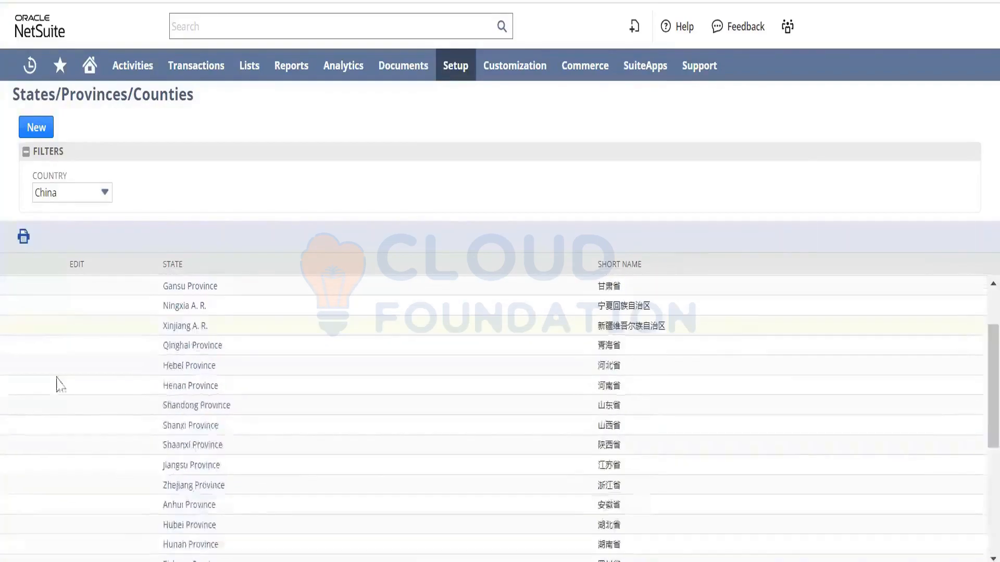
click(88, 193)
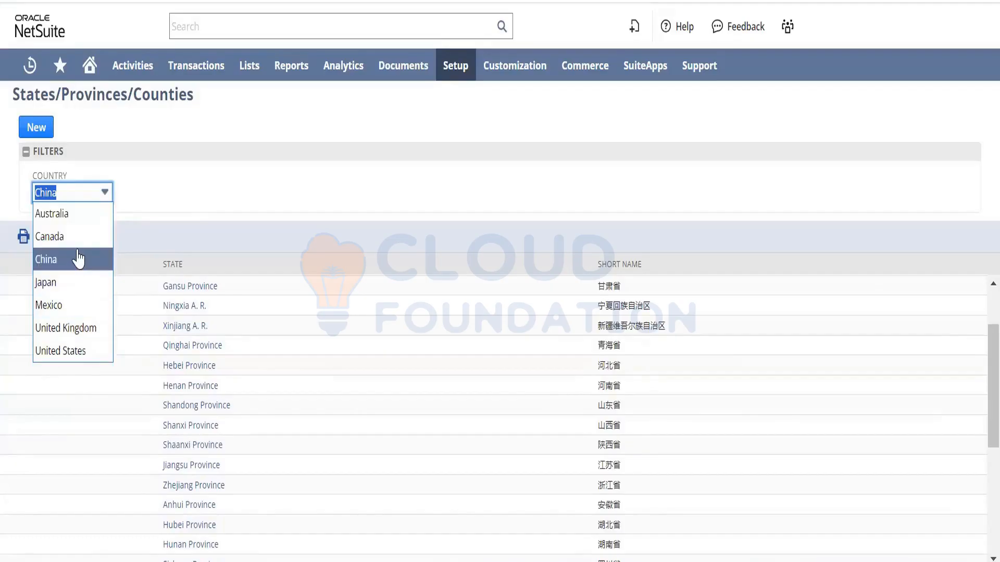
click(163, 183)
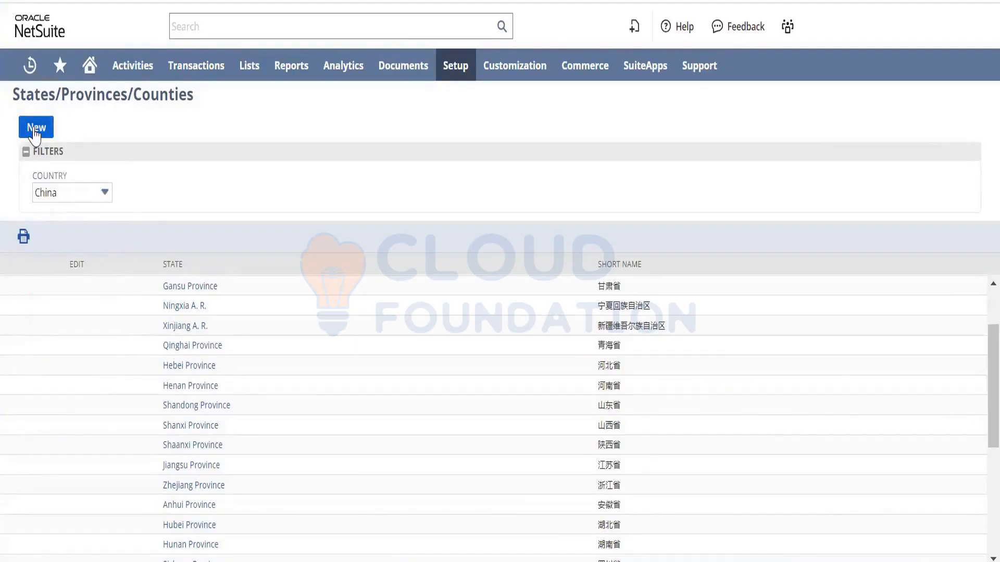
Step: Start a new State/Province/County record and set its country to India
click(34, 133)
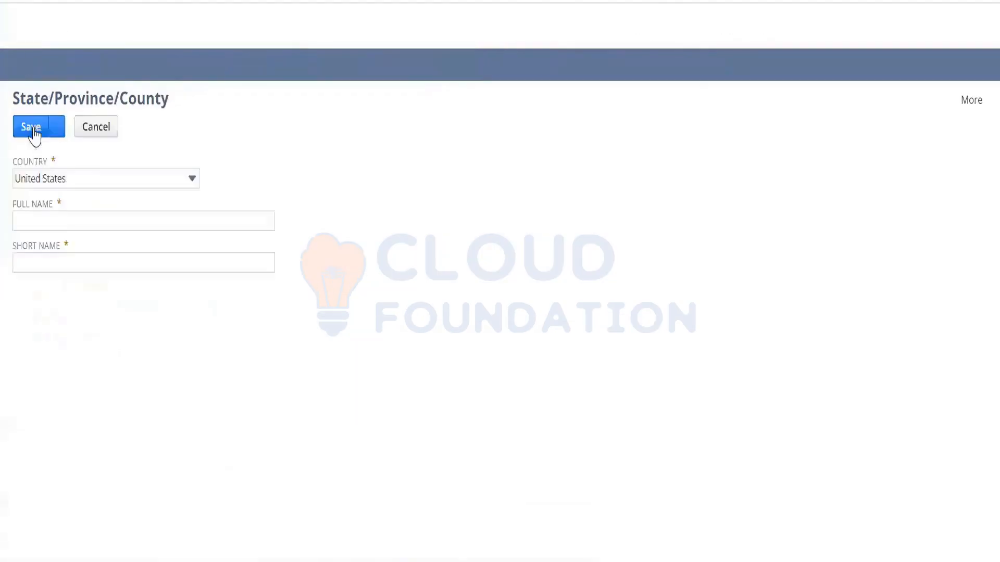
click(82, 179)
text(India)
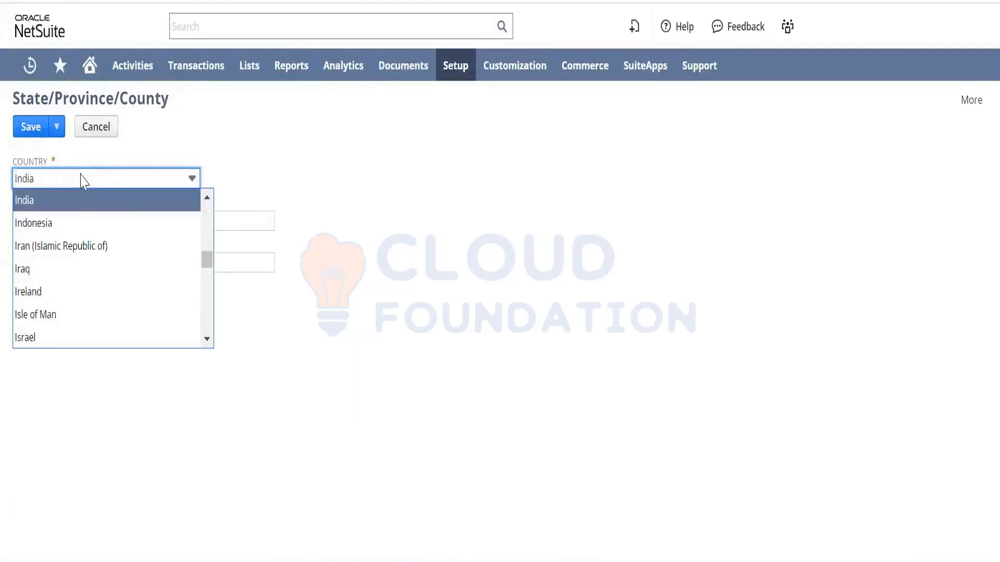
click(80, 197)
key(Tab)
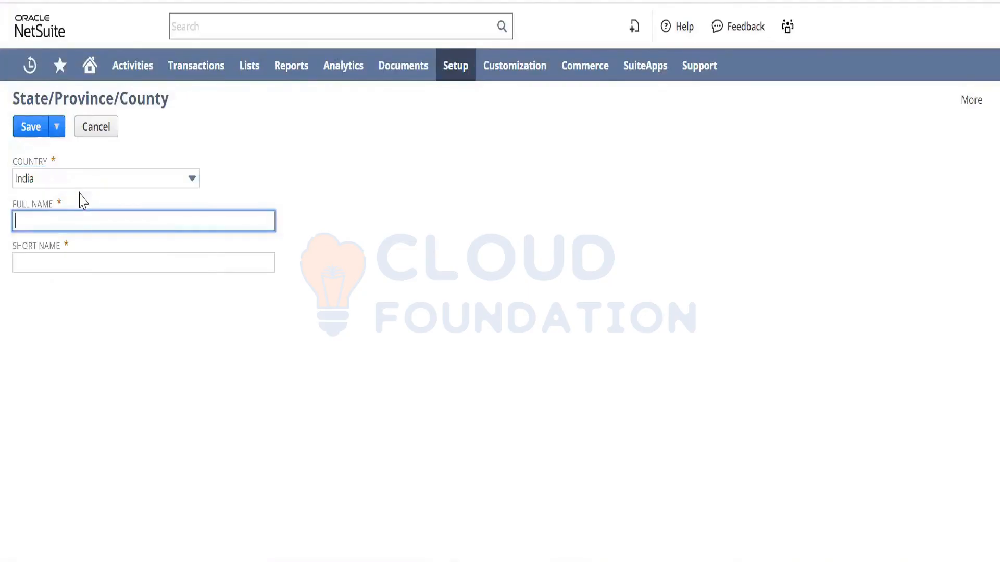
Step: Enter Andhra Pradesh as the new state's full name and AP as its short name
text(Andhra Prade)
text(a)
text(sh)
key(ctrl+a)
key(Tab)
text(AP)
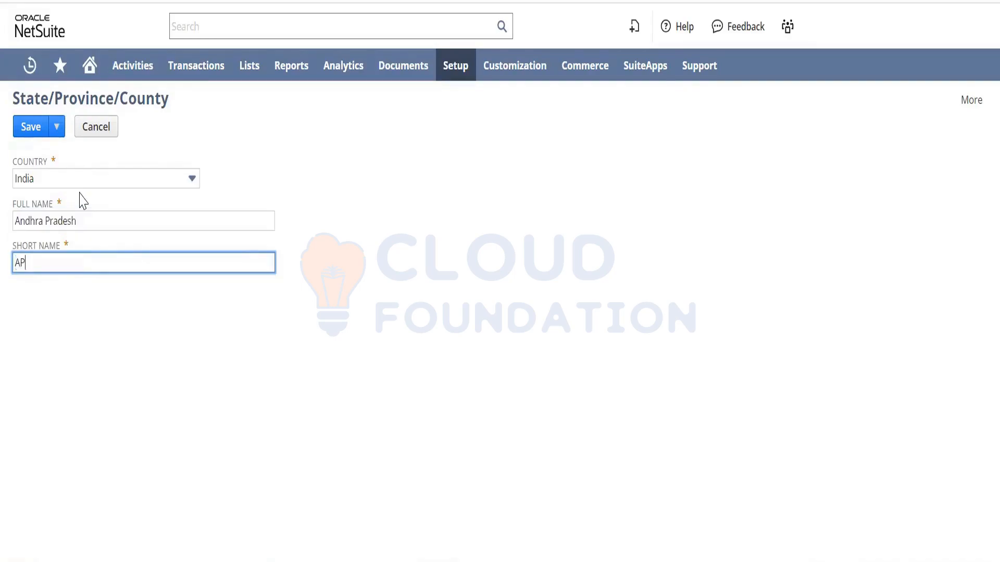
key(Tab)
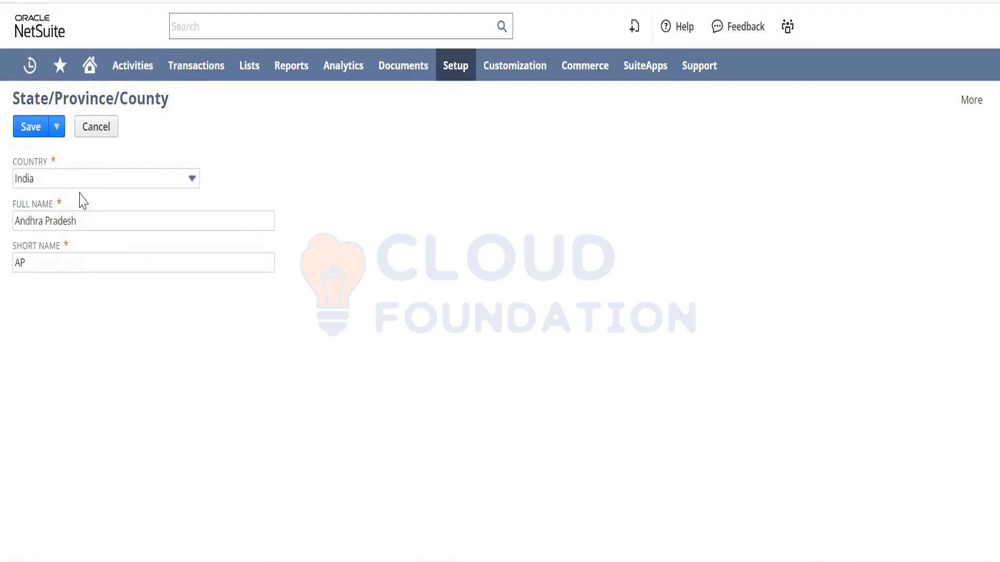
Step: Save the new state record and filter the States/Provinces/Counties list by India
click(35, 128)
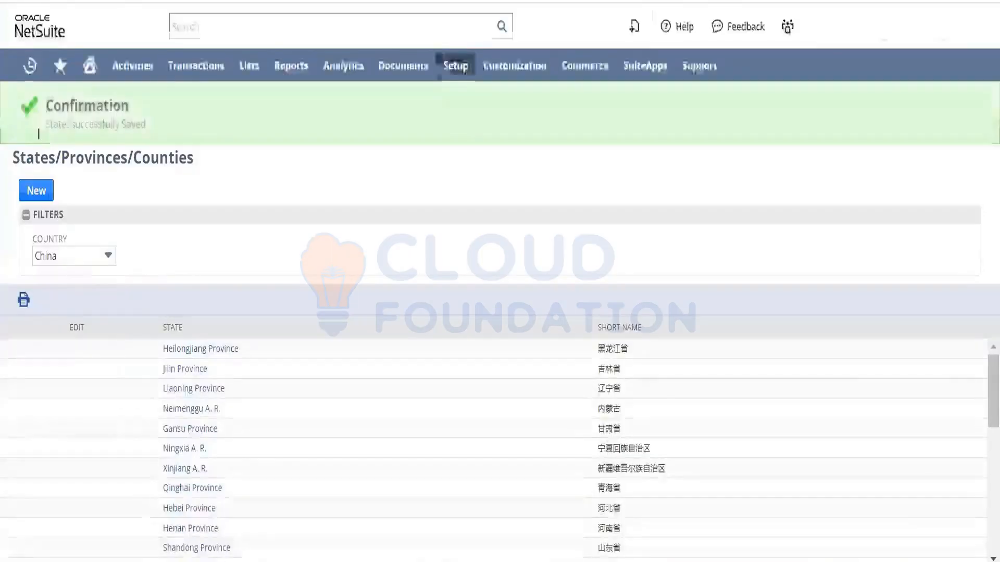
click(108, 256)
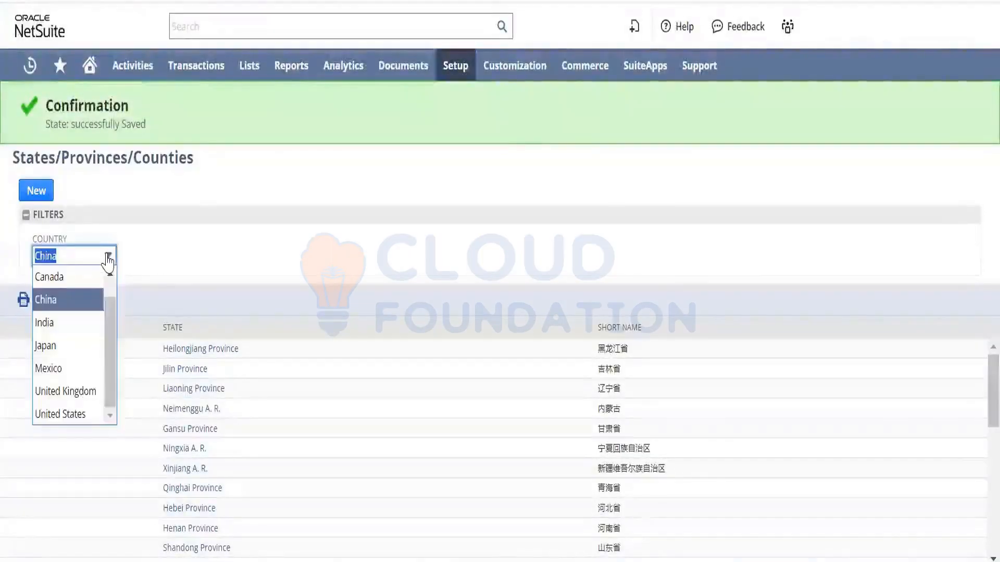
click(78, 323)
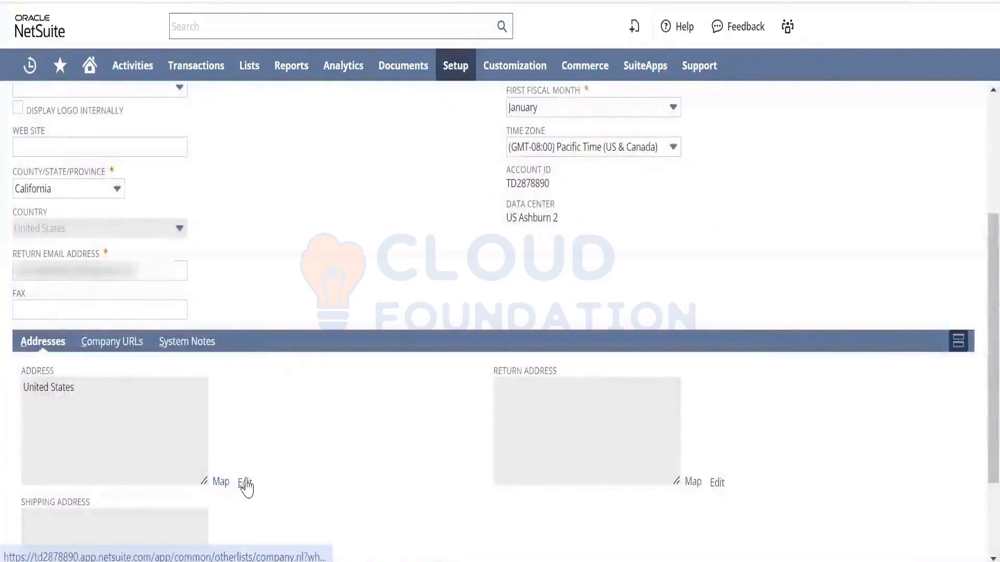
Step: Reopen the company's main address form, check its State and Country options, and close it without saving
click(244, 483)
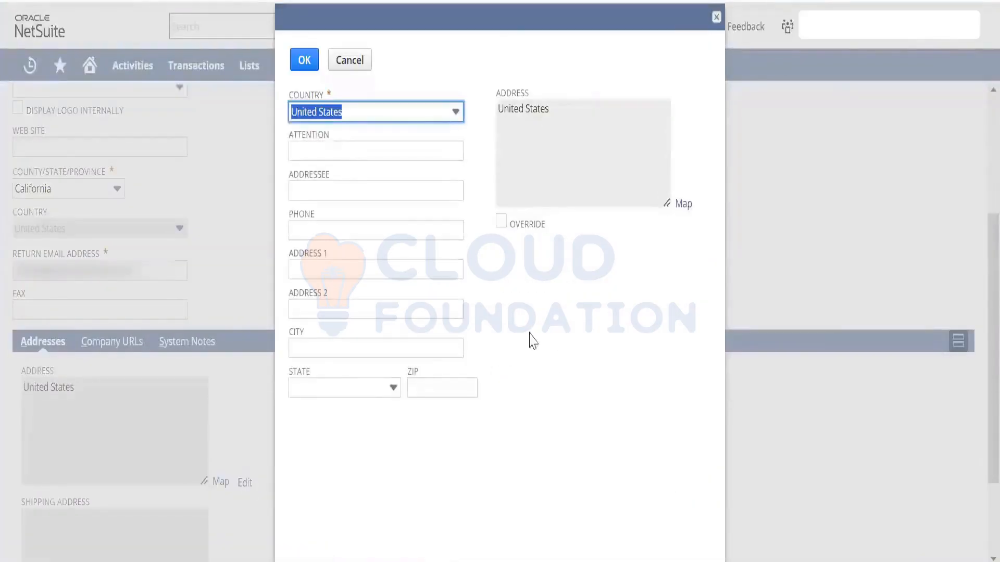
click(372, 391)
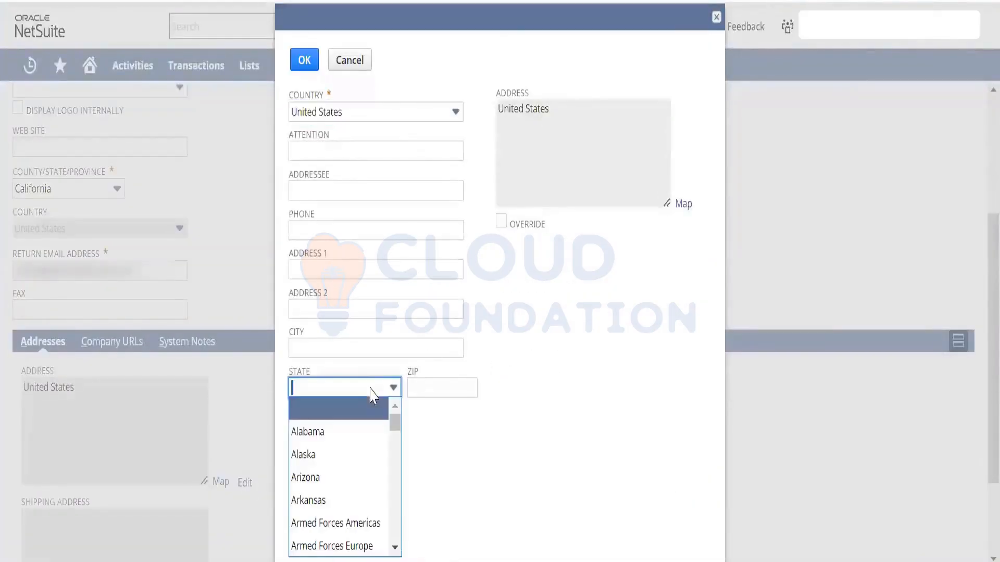
click(400, 119)
click(570, 329)
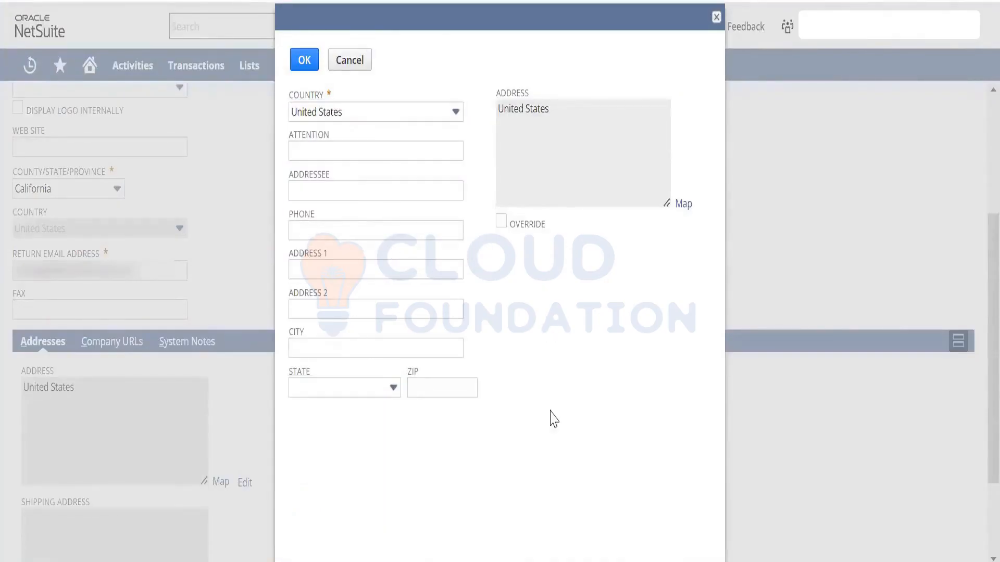
click(717, 17)
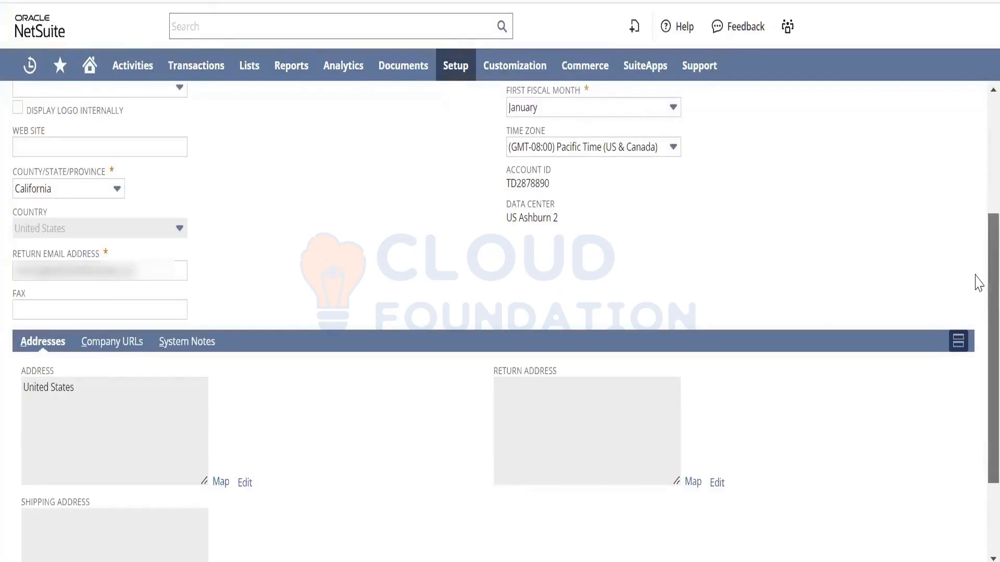
Step: Inspect the Shipping Address and Return Address forms of the company record, closing each without saving
scroll(975, 313, down, 2)
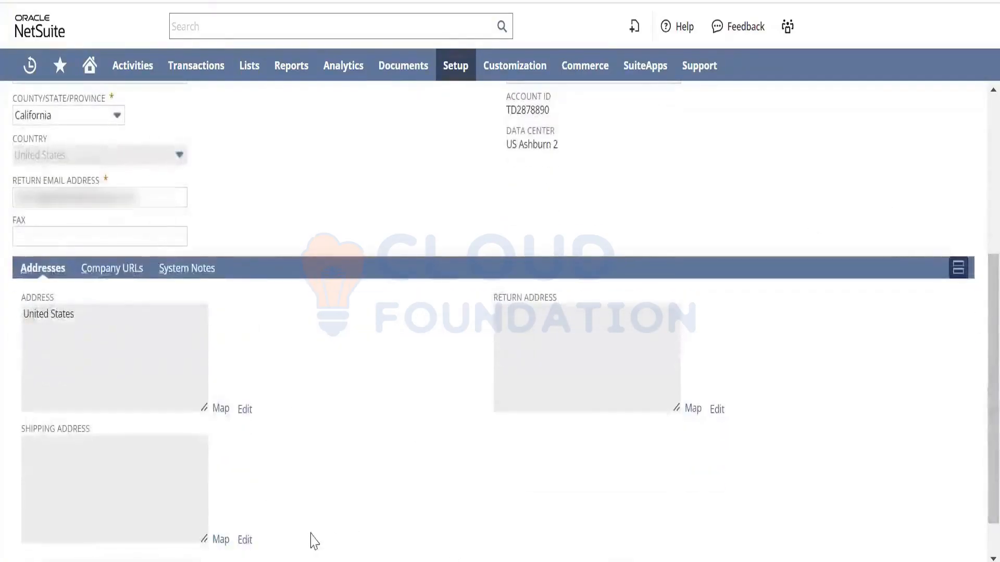
click(245, 539)
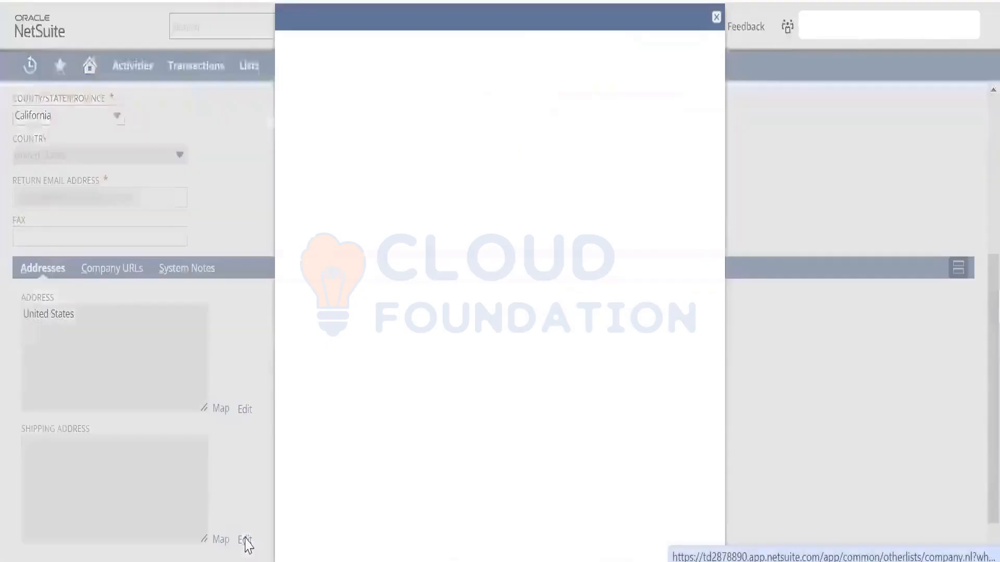
click(716, 17)
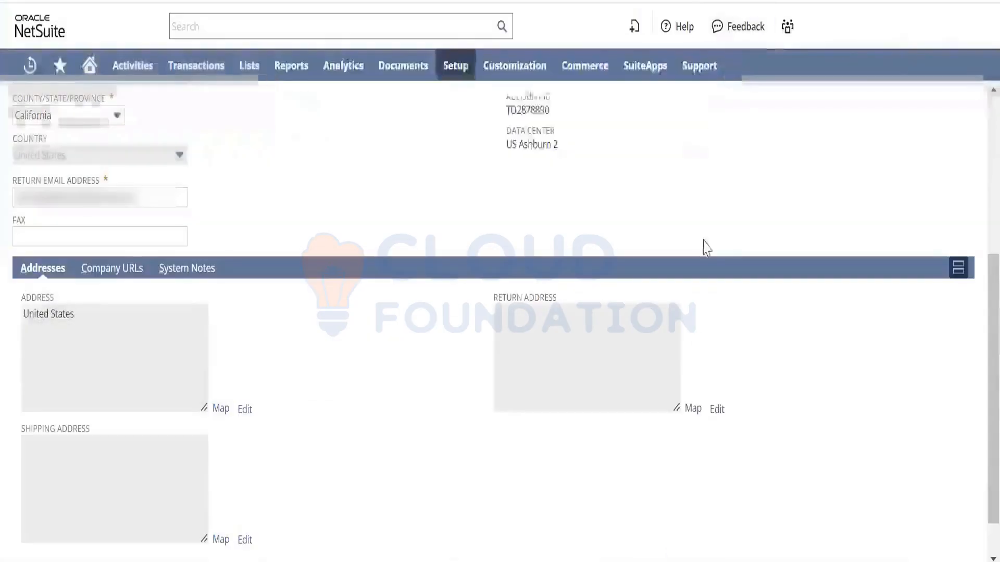
click(721, 411)
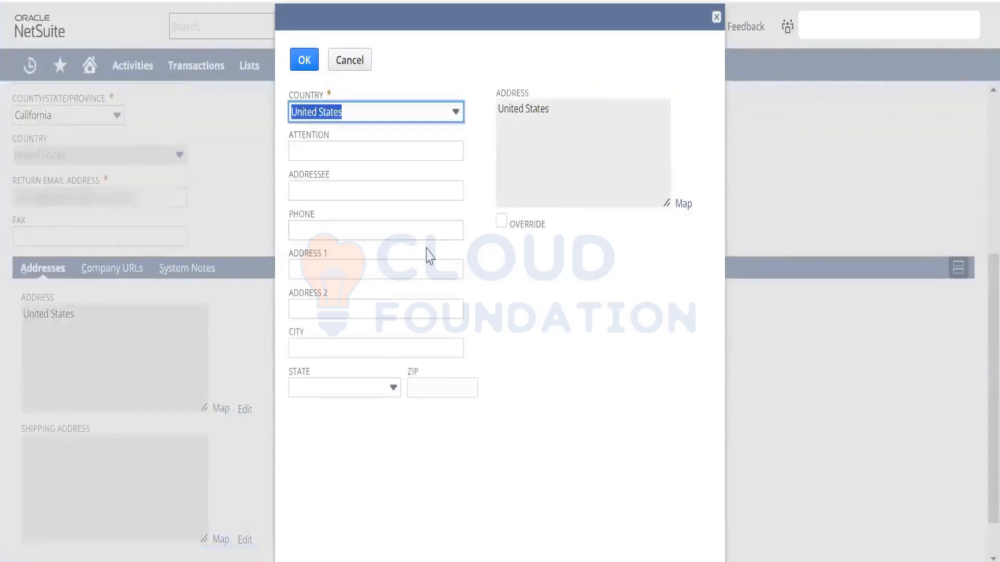
click(717, 19)
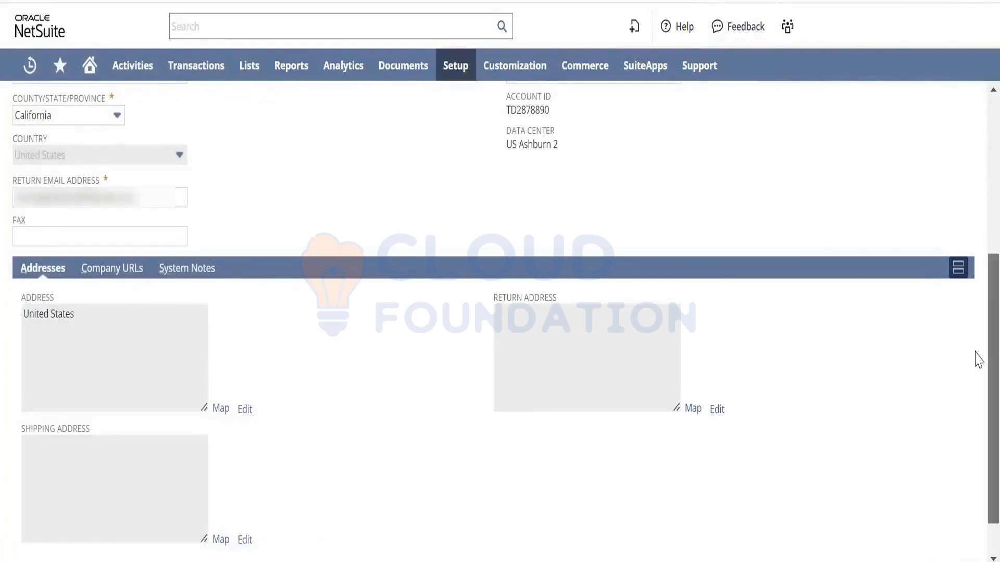
Step: Inspect the SSN or TIN and Employer Identification Number (EIN) fields on the Company Information page
scroll(978, 359, up, 3)
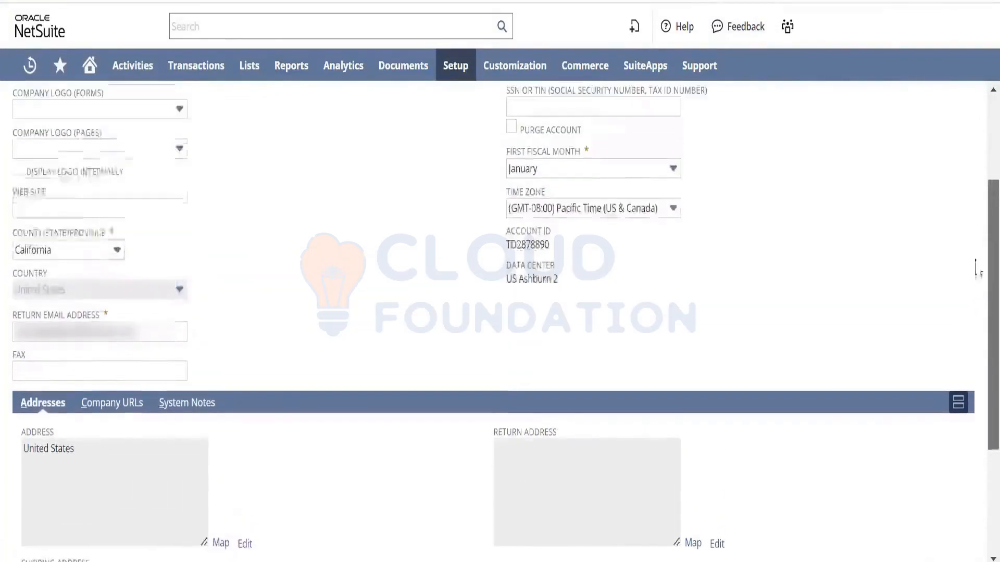
scroll(976, 268, up, 3)
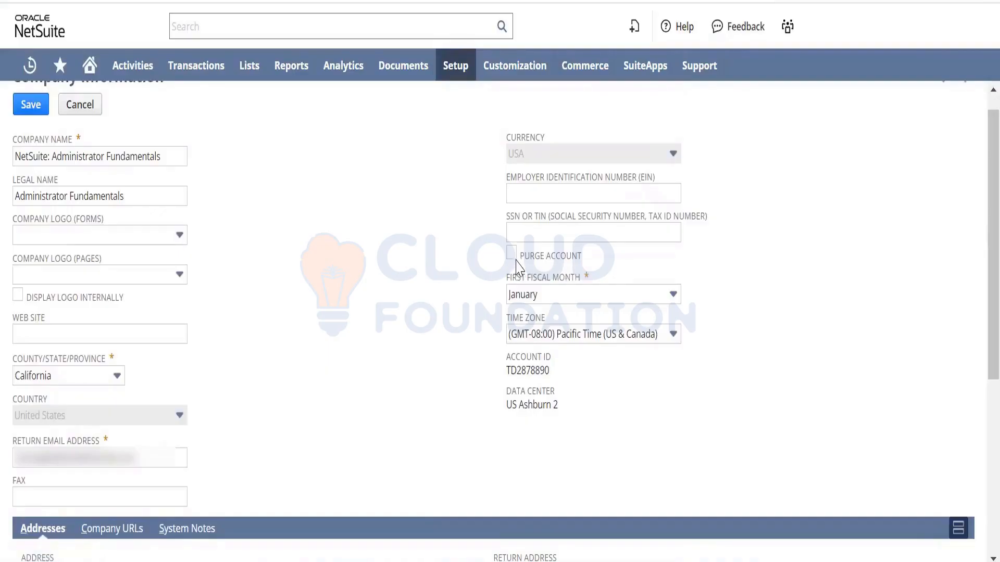
click(555, 226)
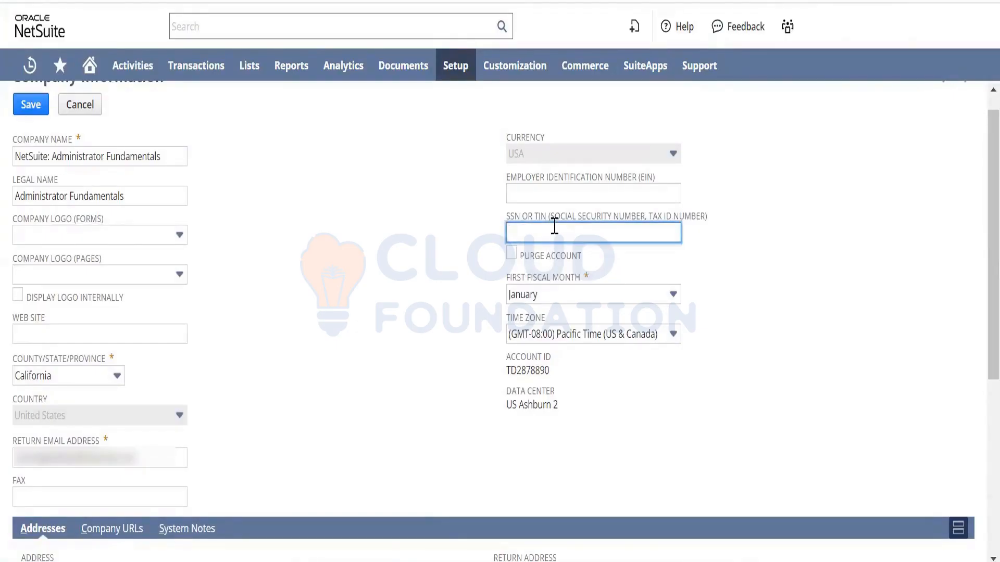
click(568, 198)
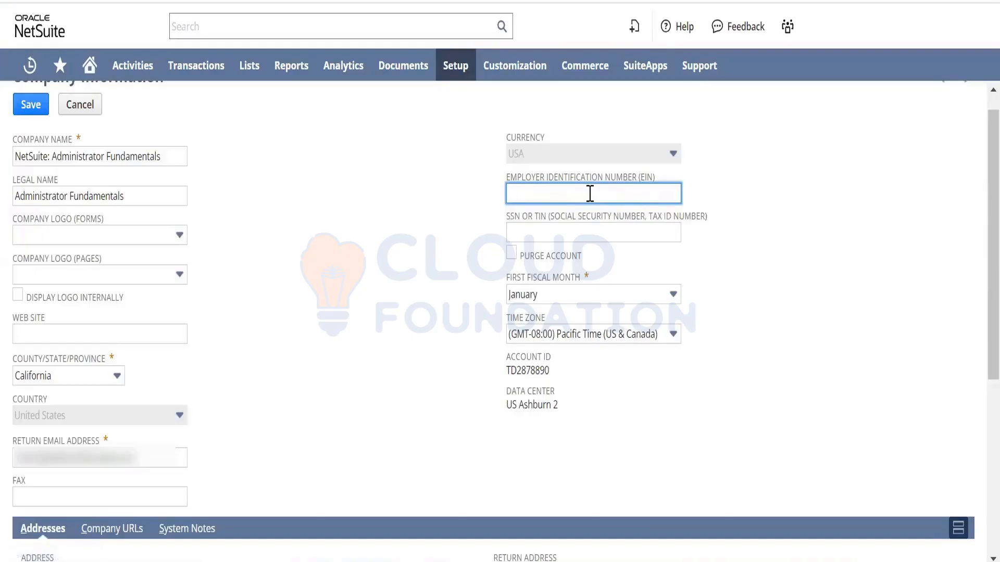
Step: Highlight the Account ID on the Company Information page to compare it with the company's URLs
click(530, 373)
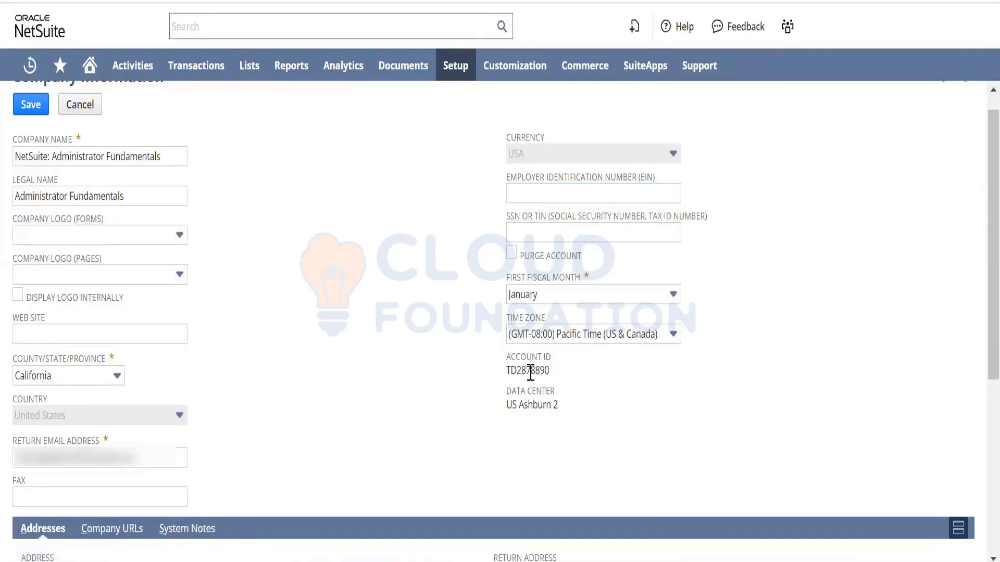
double_click(530, 373)
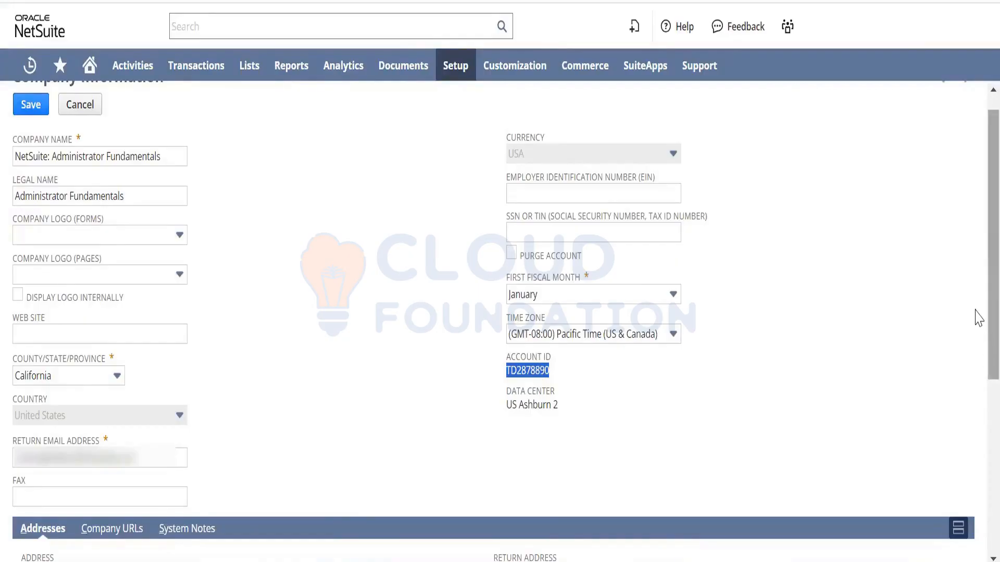
scroll(978, 402, down, 1)
scroll(978, 402, down, 1)
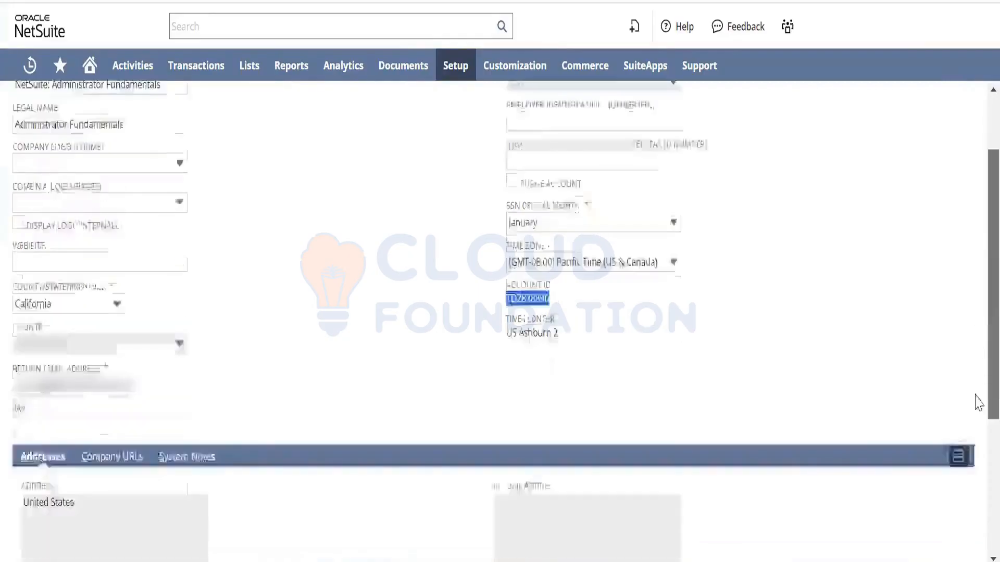
scroll(978, 403, down, 2)
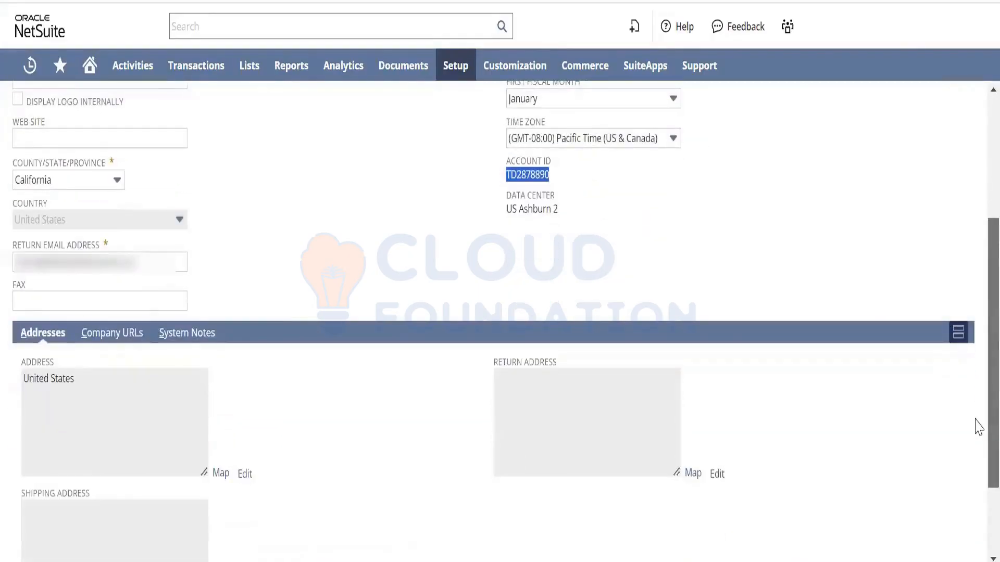
click(516, 252)
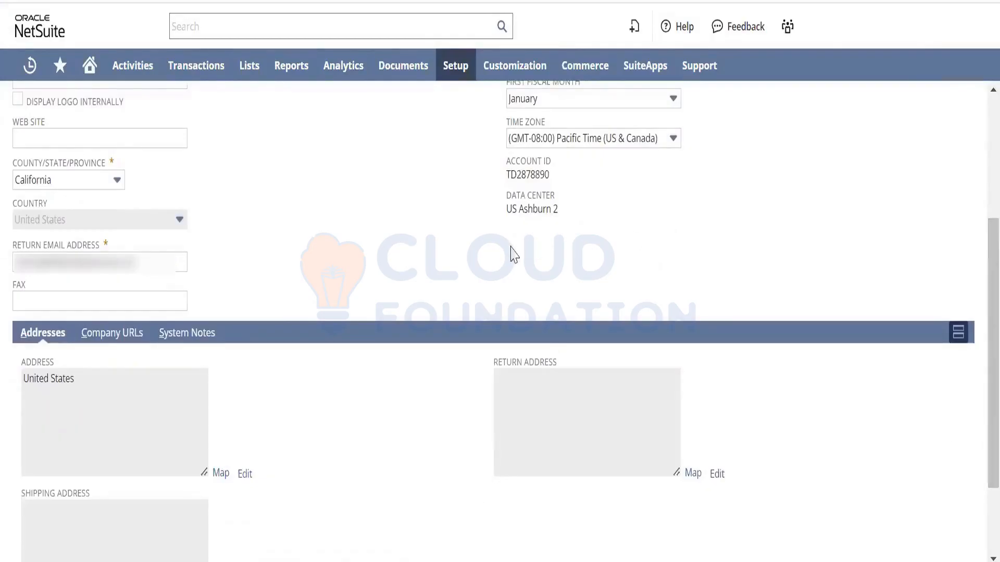
double_click(535, 174)
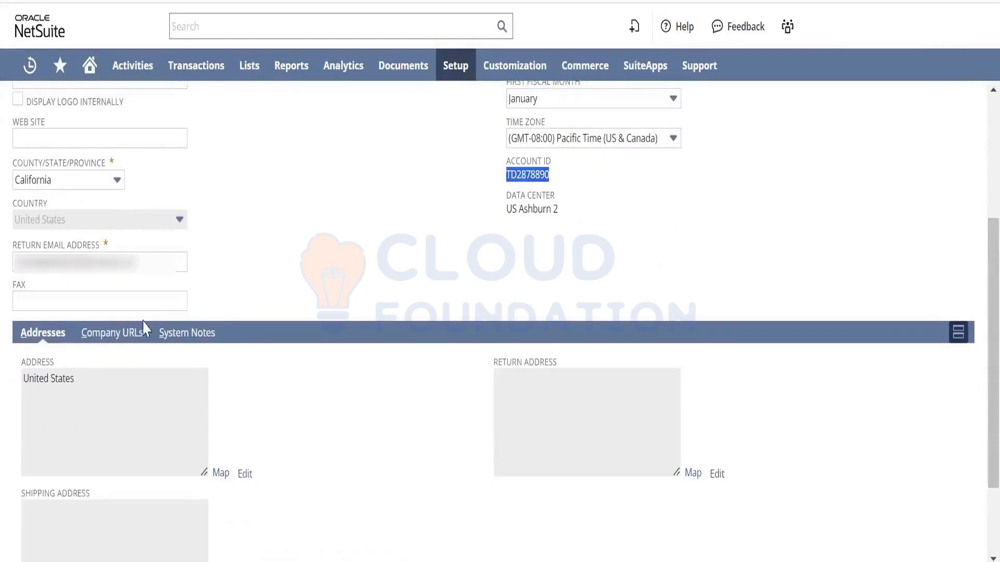
Step: Show the company URLs and open the NetSuite UI link in a new browser tab
click(130, 336)
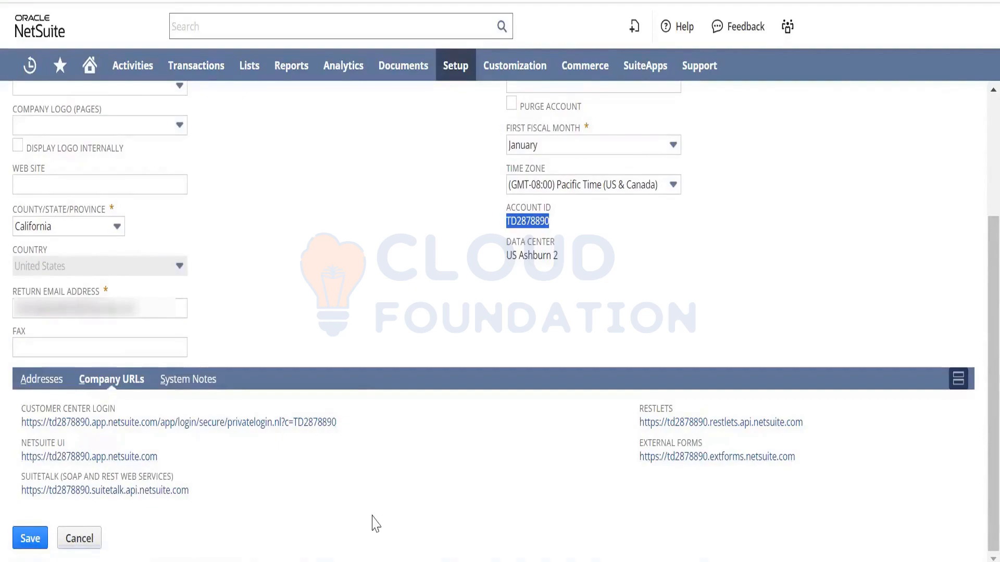
right_click(139, 463)
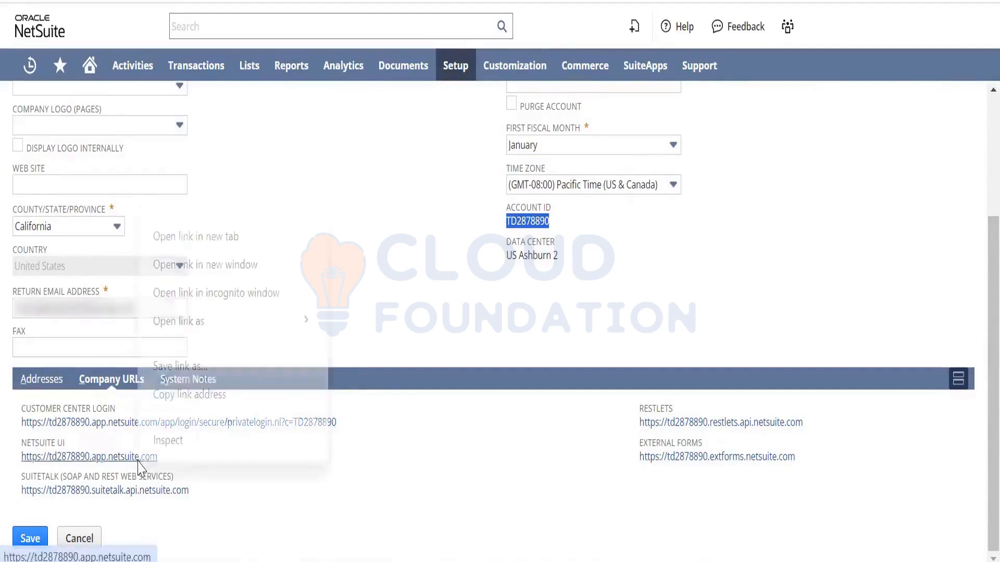
click(217, 237)
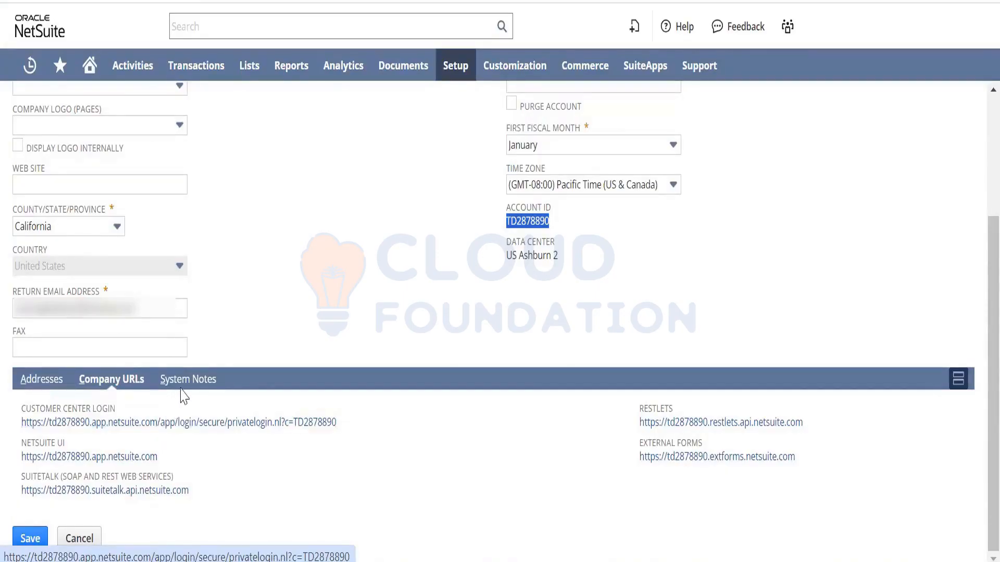
Step: Show the company record's System Notes and set their Field filter to - All -
click(196, 382)
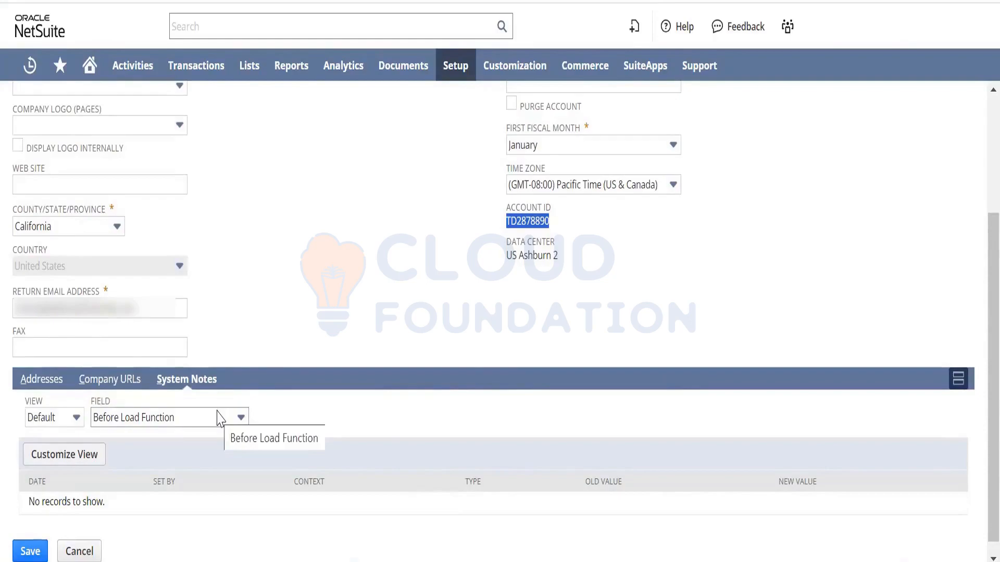
click(218, 418)
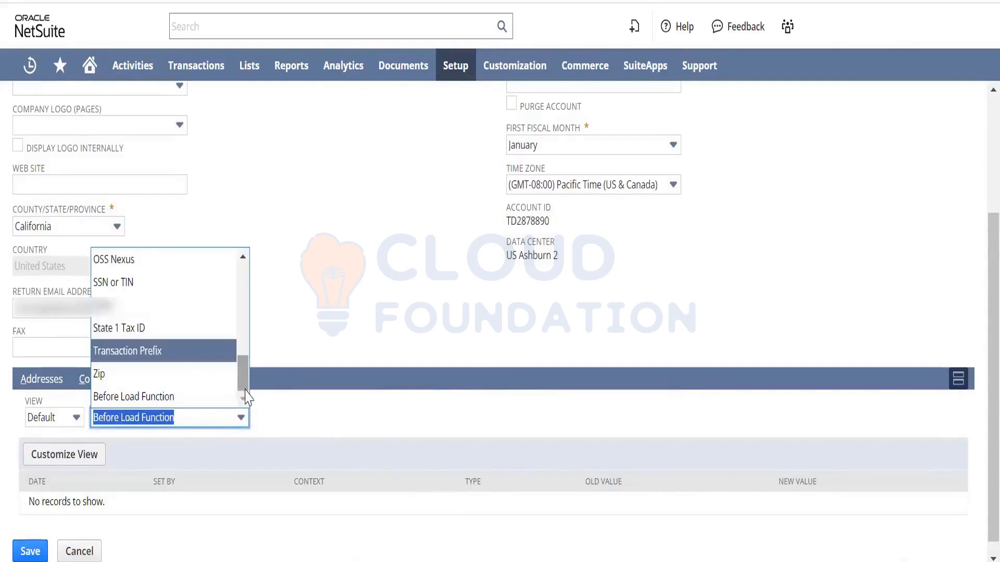
drag(243, 367, 240, 290)
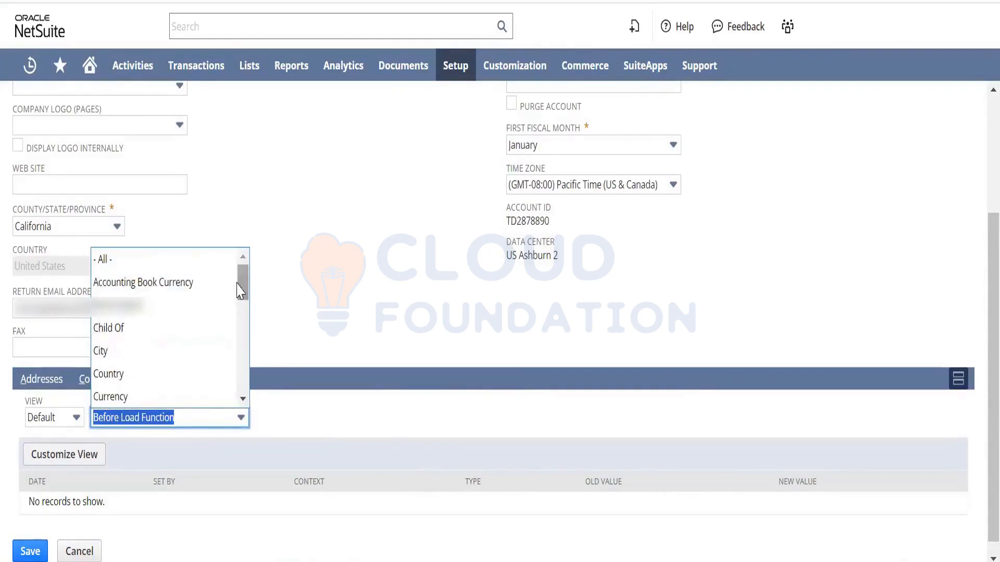
click(214, 263)
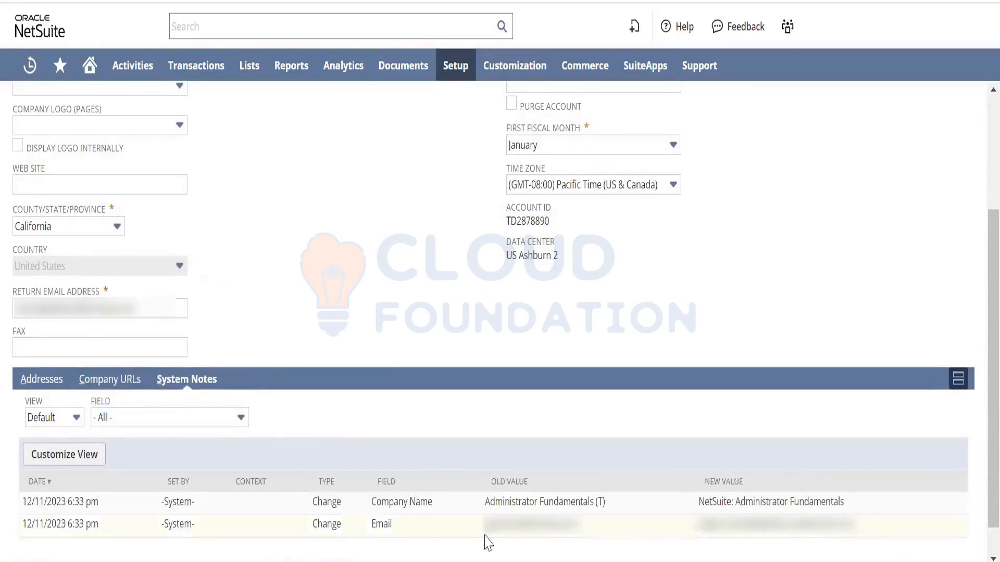
click(215, 416)
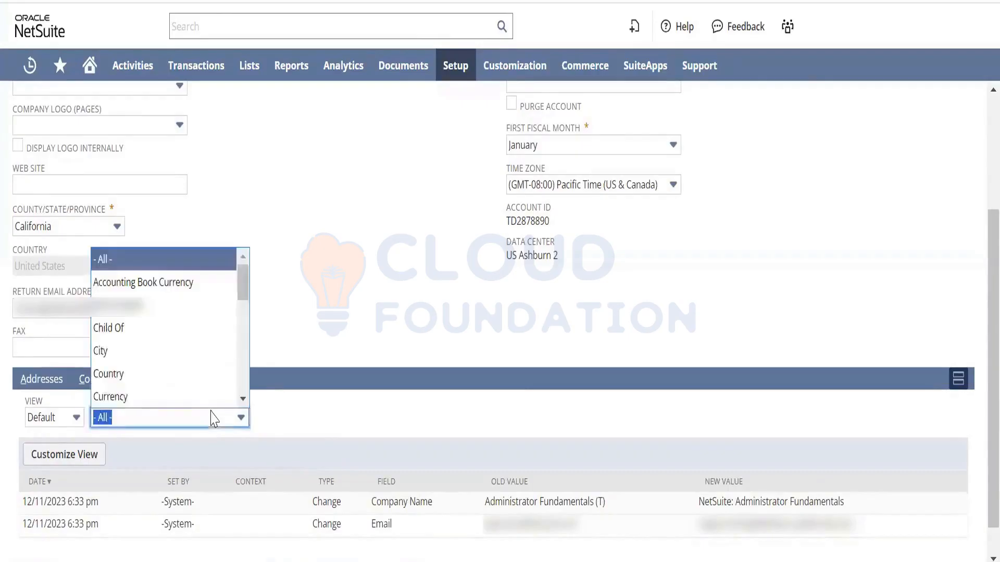
click(202, 267)
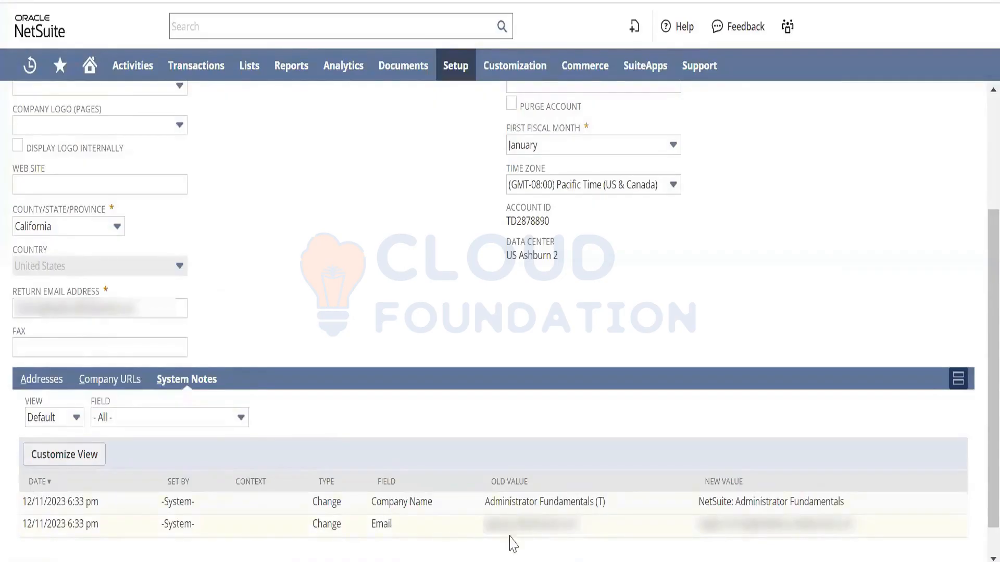
Step: Compare the old and new values of the Company Name and Email changes in the System Notes
drag(606, 503, 482, 503)
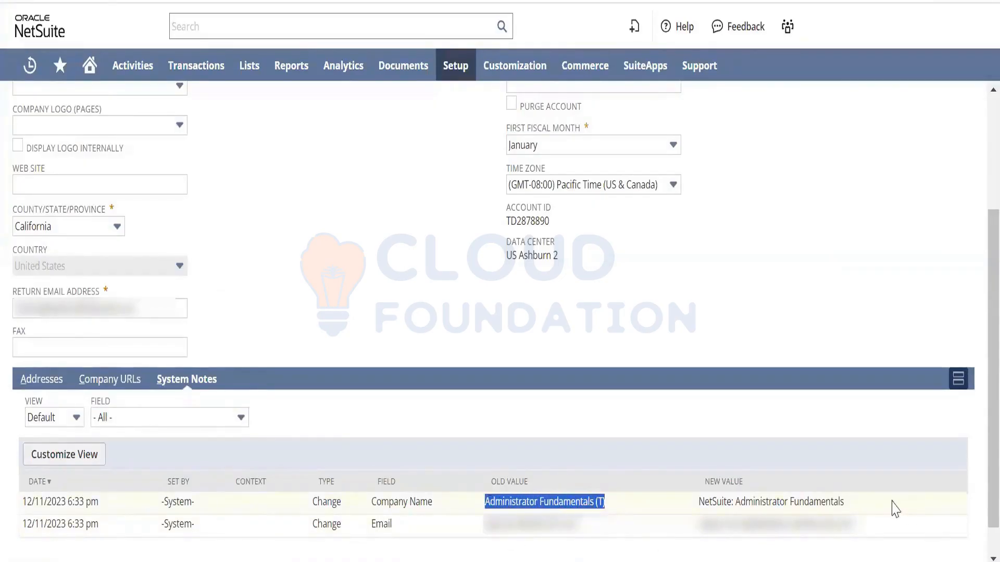
drag(844, 504, 698, 506)
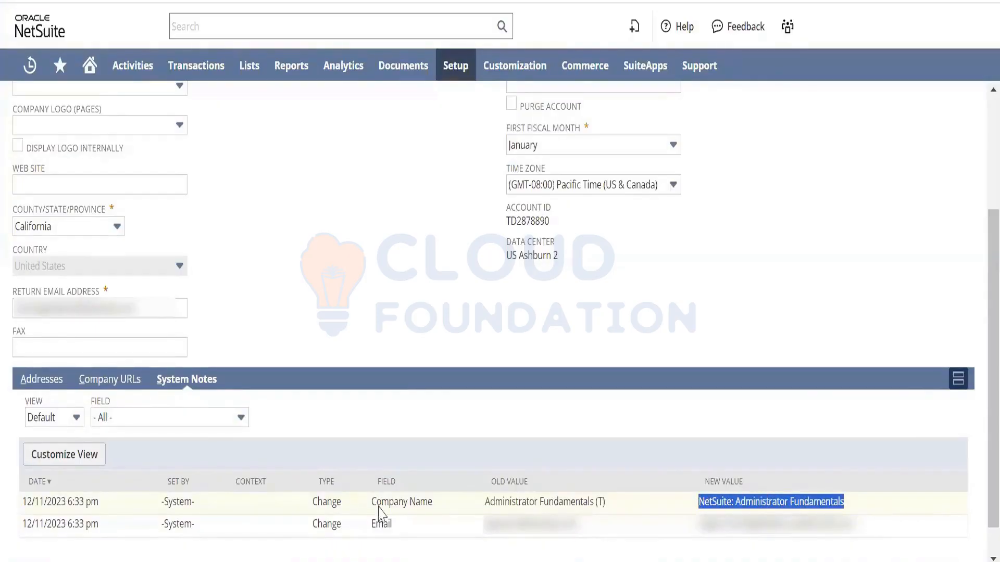
drag(586, 536, 482, 527)
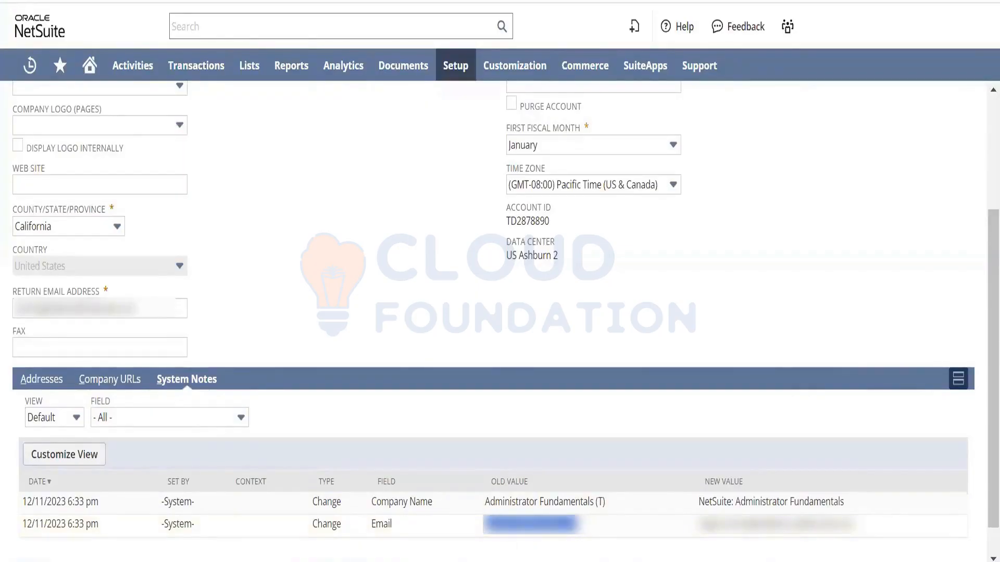
drag(862, 533, 689, 543)
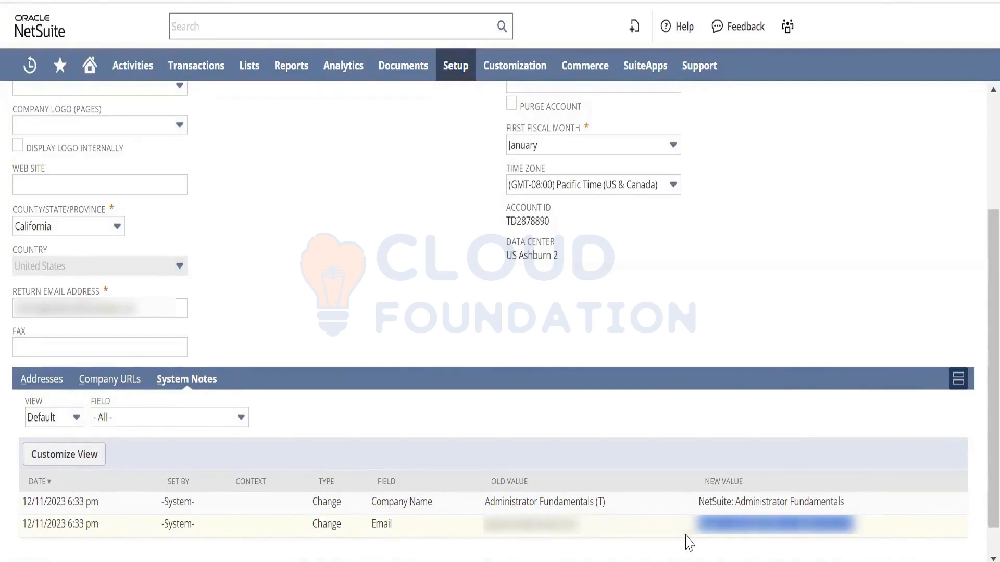
Step: Enter a number in the company's Fax field and save the Company Information record
click(167, 308)
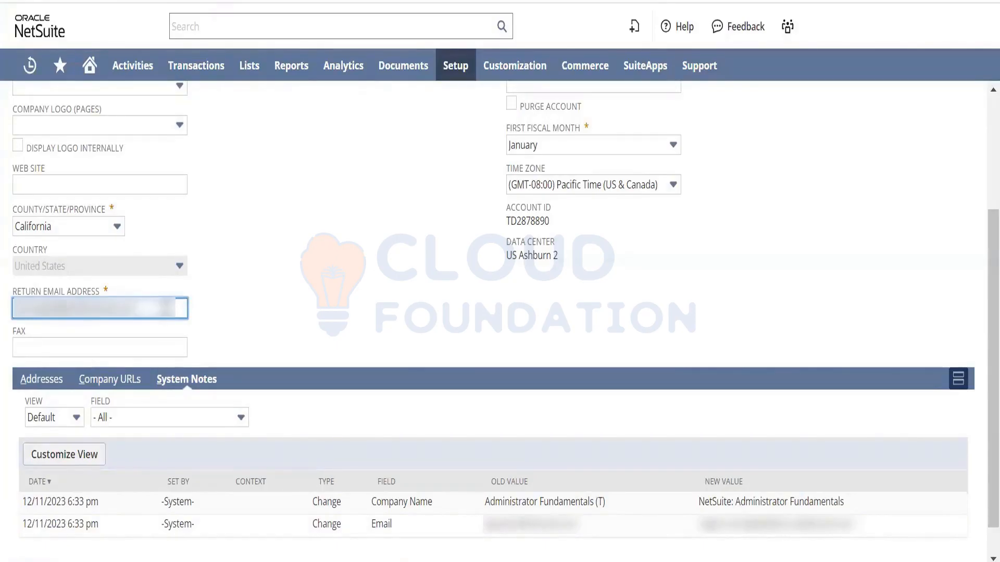
click(383, 405)
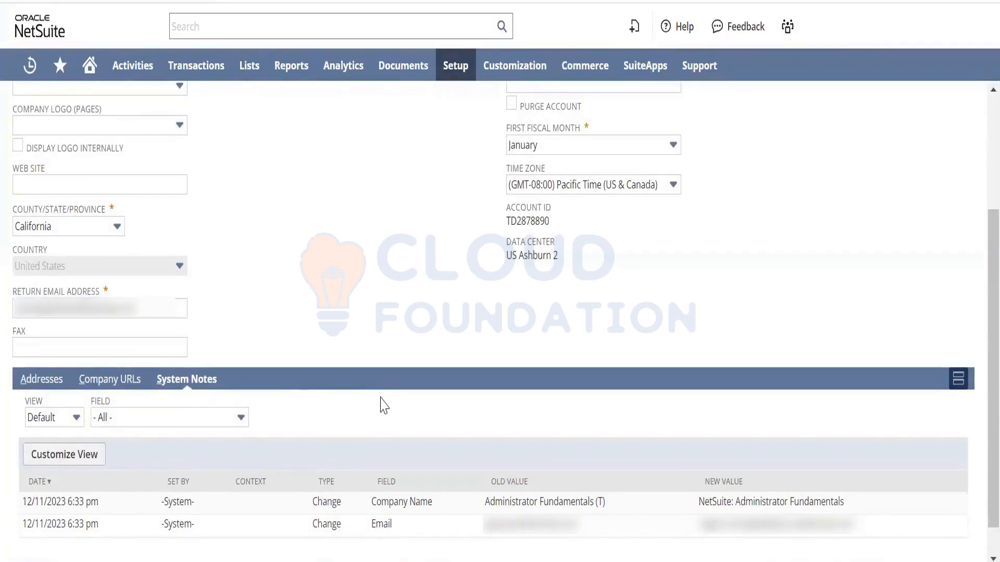
click(169, 352)
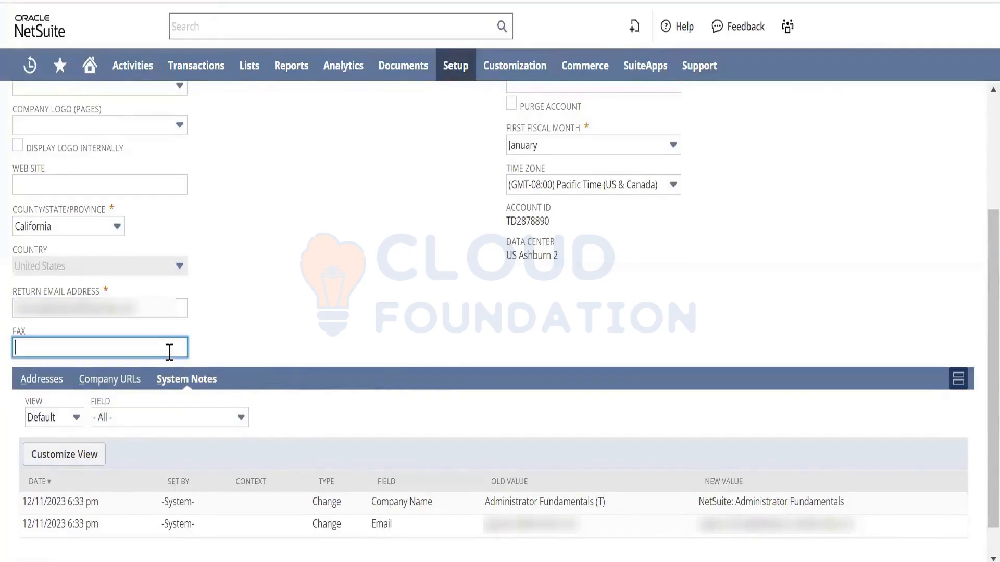
text(1234)
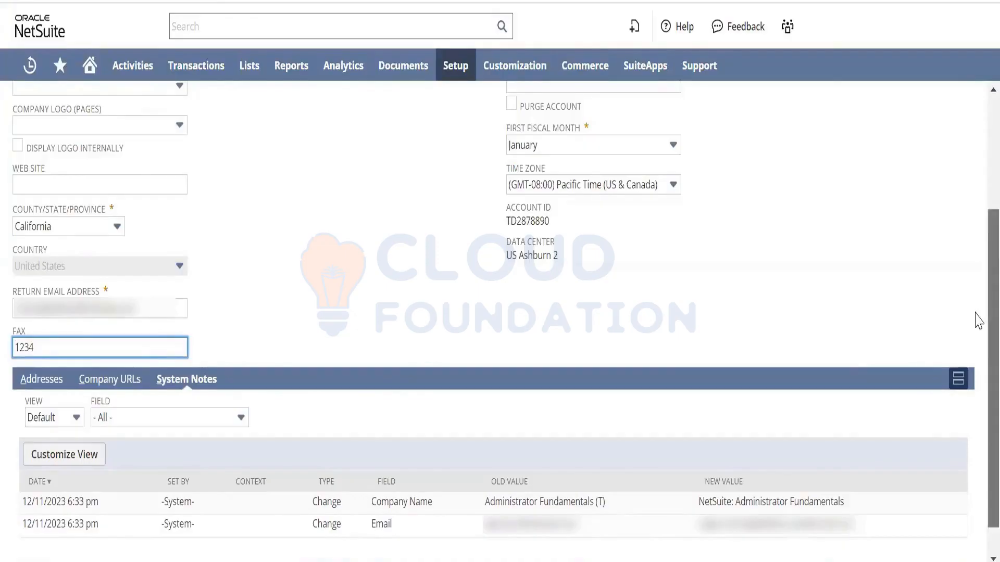
scroll(937, 333, down, 1)
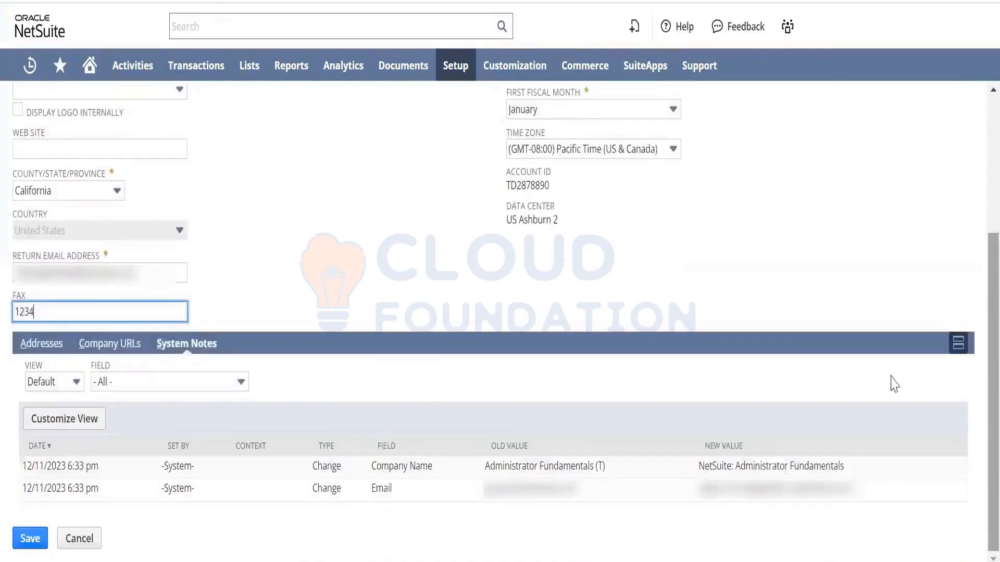
click(22, 544)
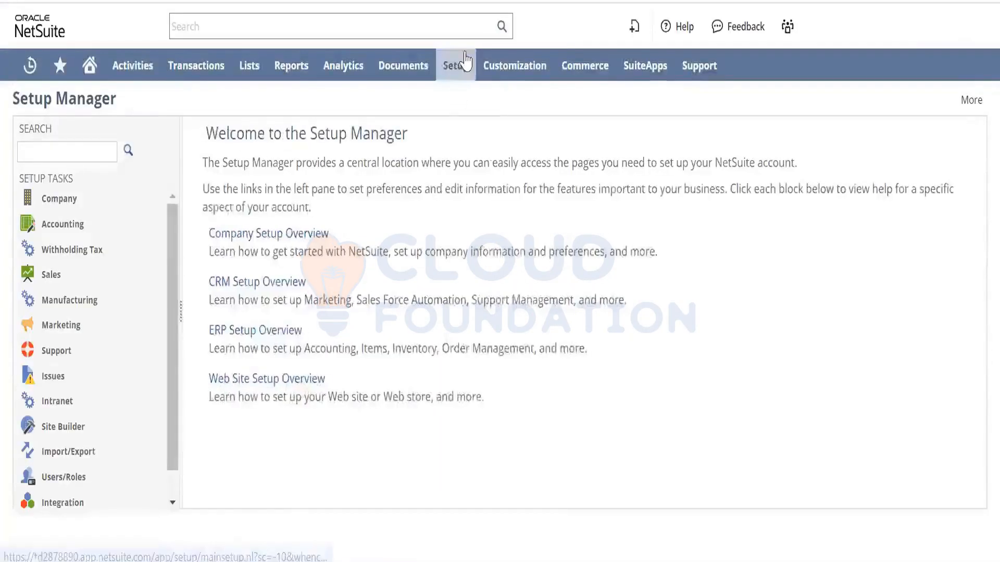
Step: Reopen the Company Information page and examine the newest entries in its System Notes
mouse_move(465, 62)
mouse_move(483, 129)
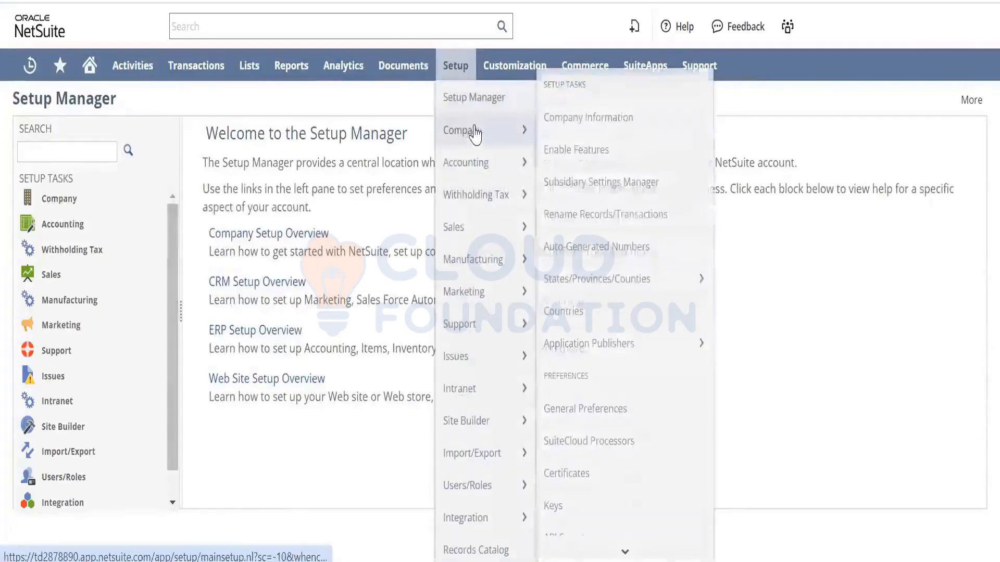
click(582, 133)
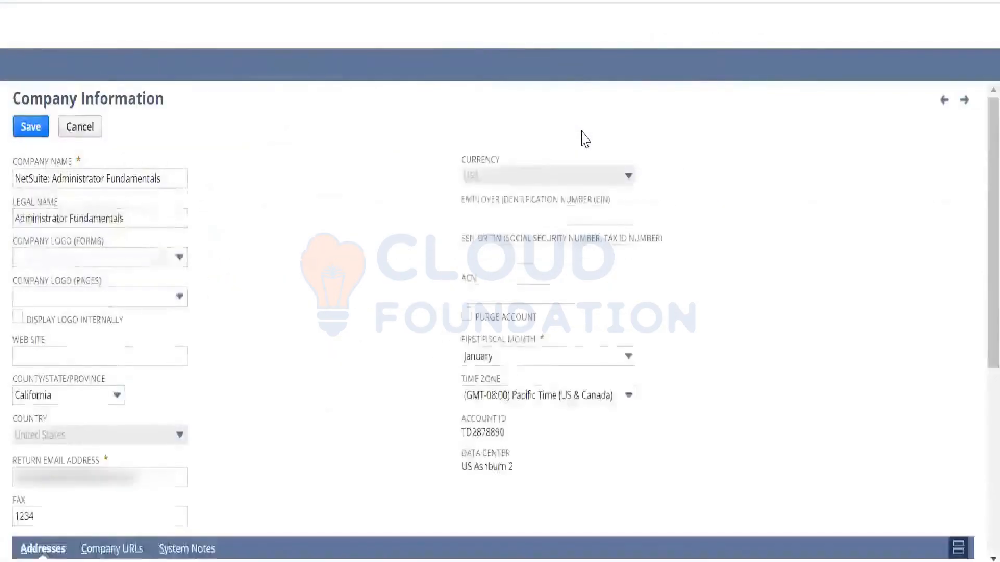
scroll(975, 435, down, 5)
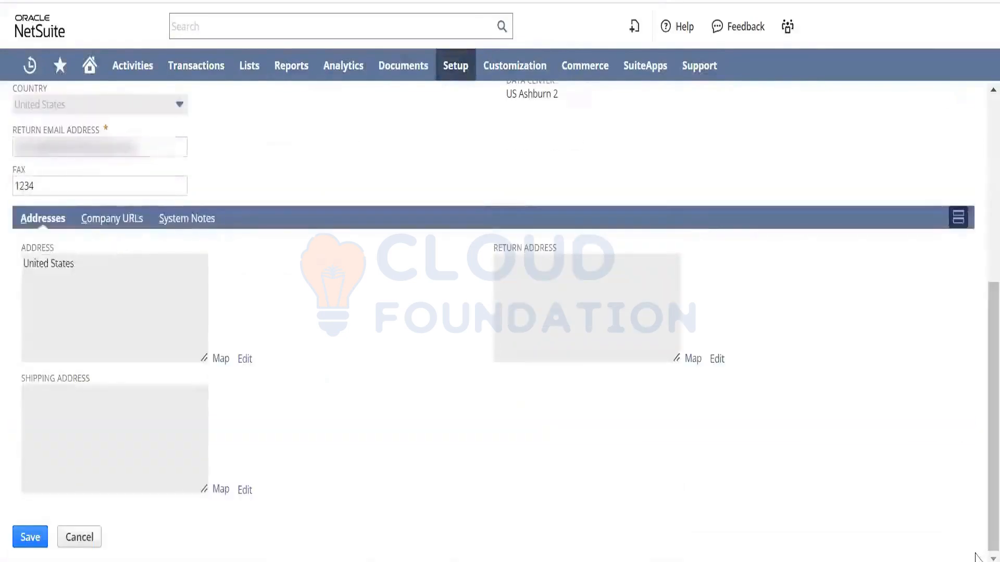
click(189, 221)
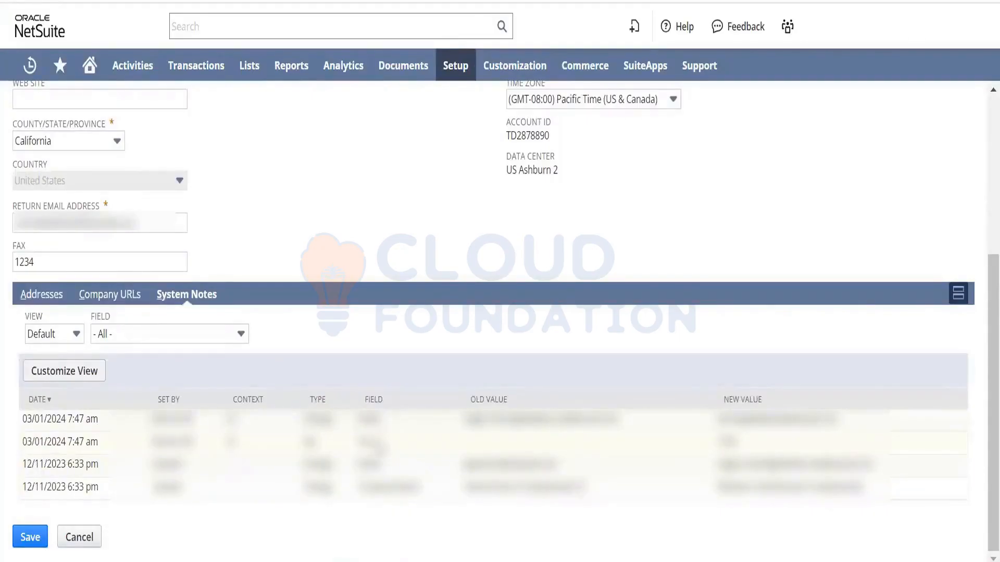
drag(756, 447, 41, 463)
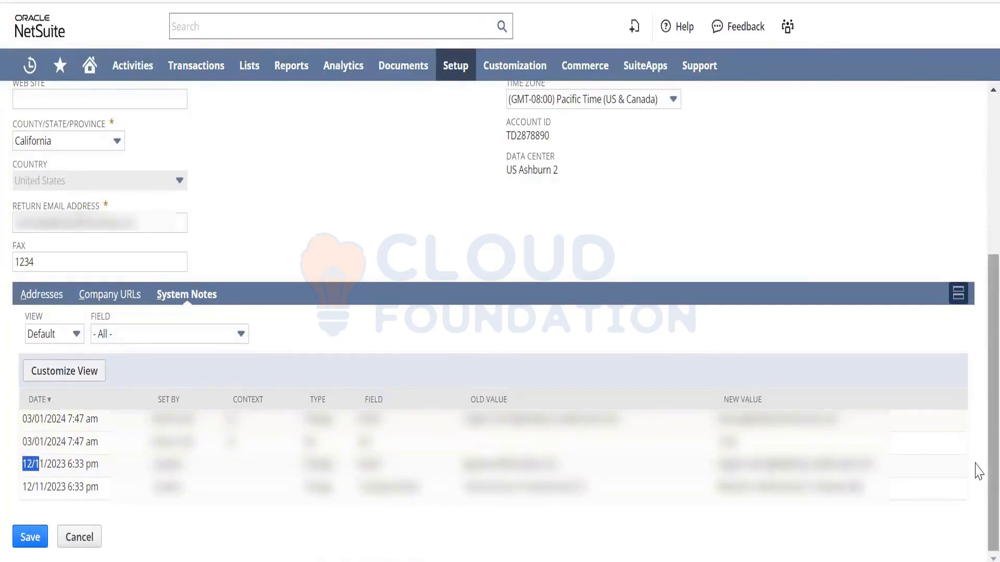
Step: Leave the company record's System Notes and open the company's Enable Features page
drag(989, 471, 989, 312)
click(448, 1)
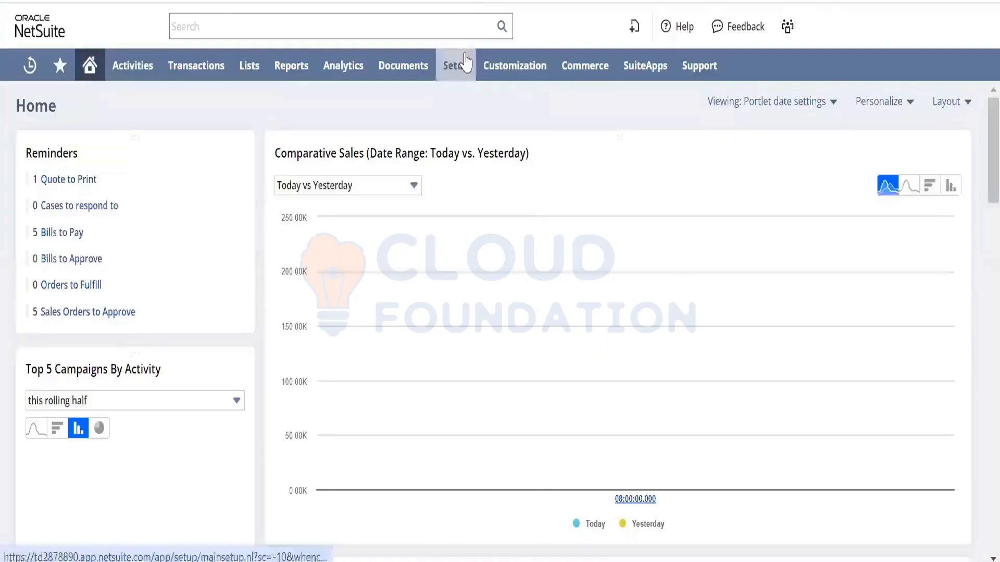
mouse_move(465, 63)
mouse_move(479, 132)
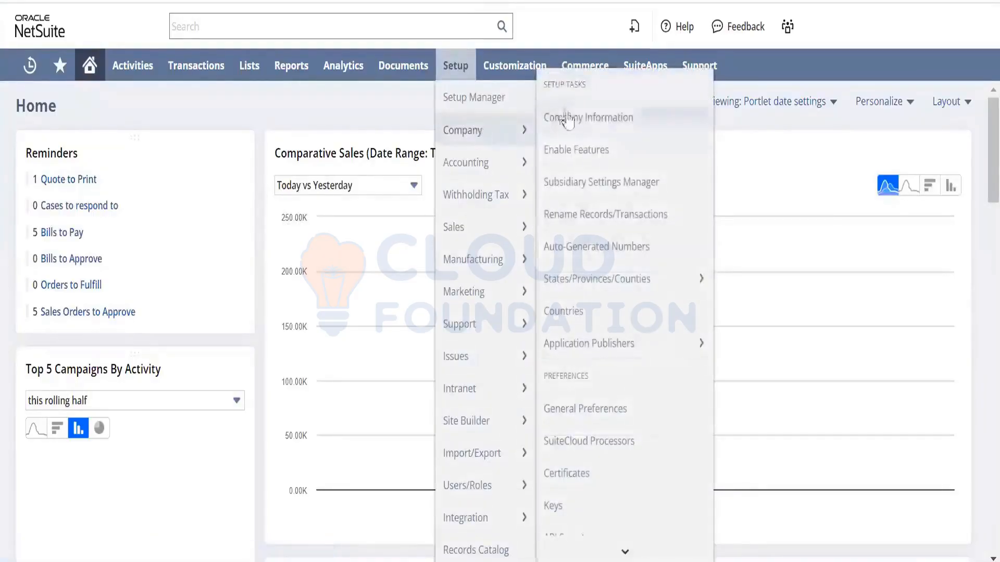
click(573, 148)
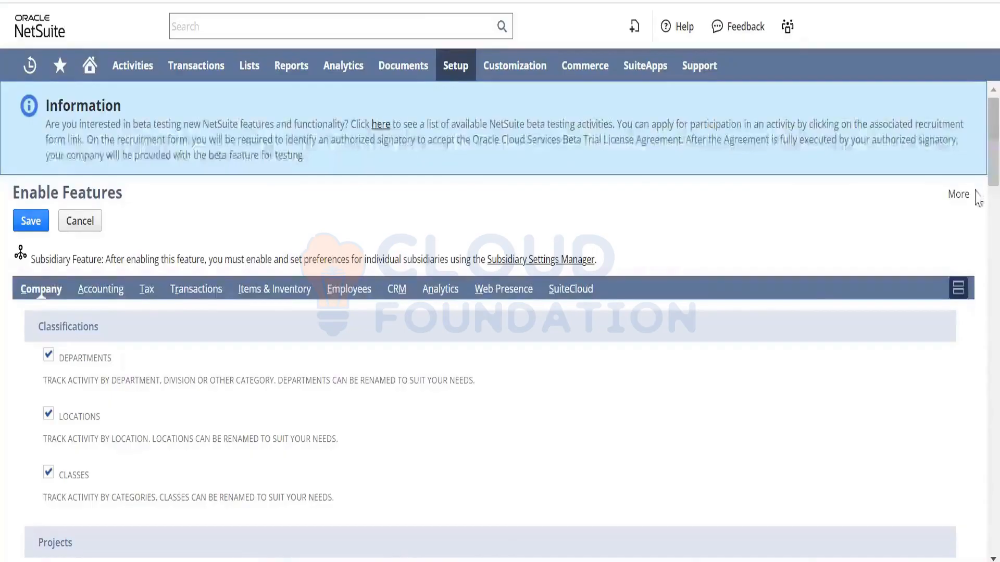
Step: Look over the Company features, display all feature categories on one continuous page, and return to the separate category layout
scroll(976, 197, down, 8)
drag(975, 210, 975, 110)
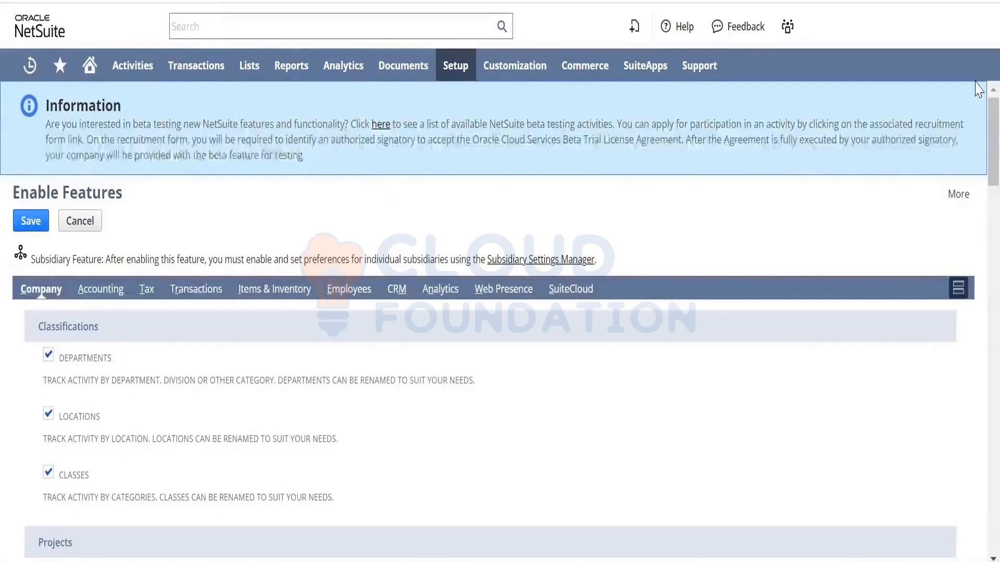
scroll(978, 155, down, 1)
scroll(979, 154, down, 3)
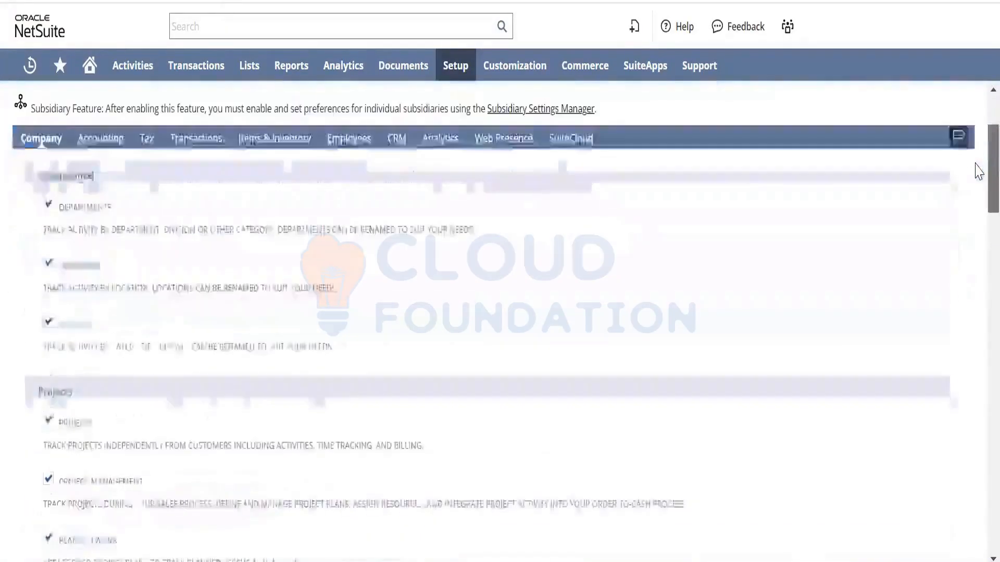
scroll(977, 171, up, 3)
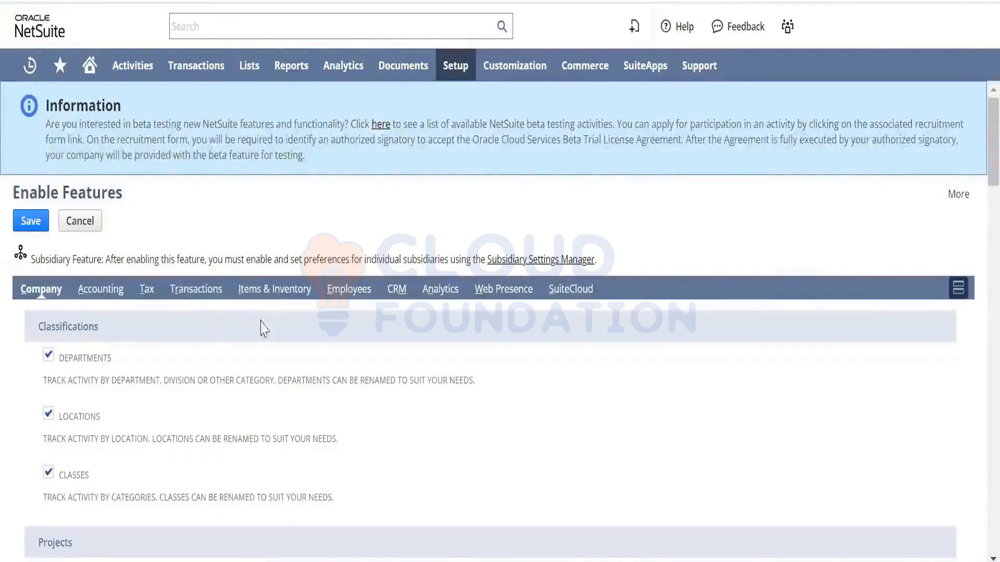
click(957, 292)
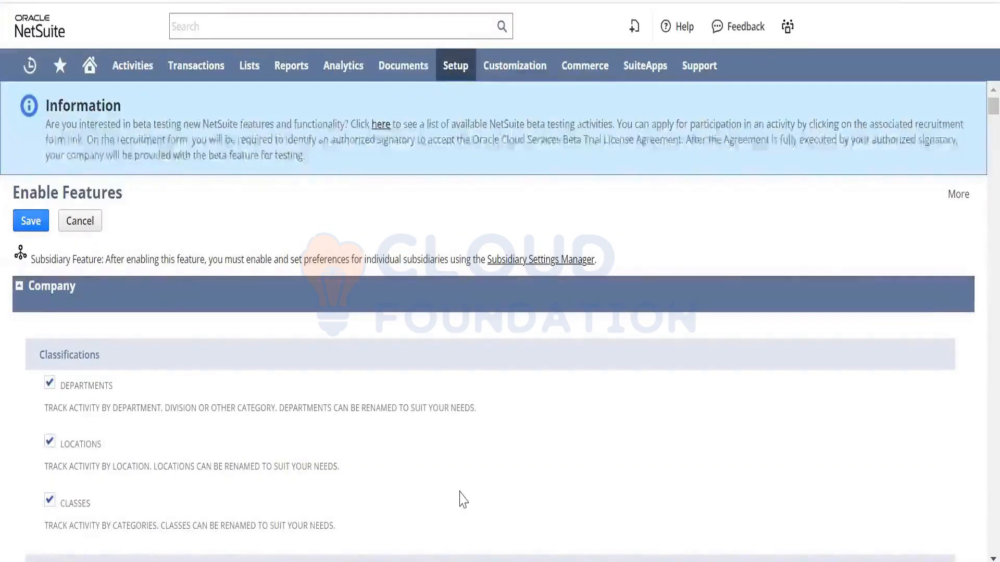
key(alt+Left)
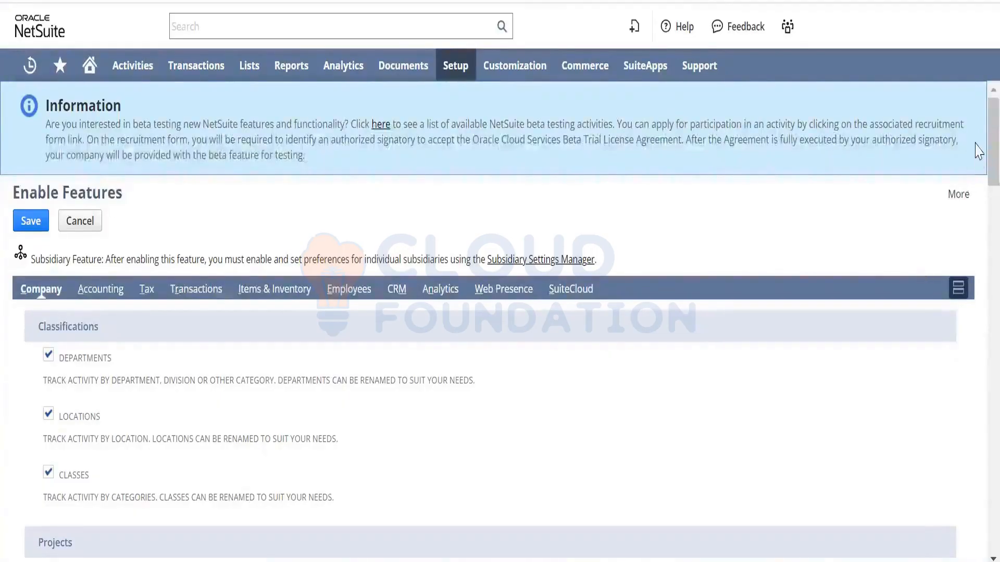
Step: Review the Company features under Classifications, Projects and ERP General
scroll(976, 156, down, 4)
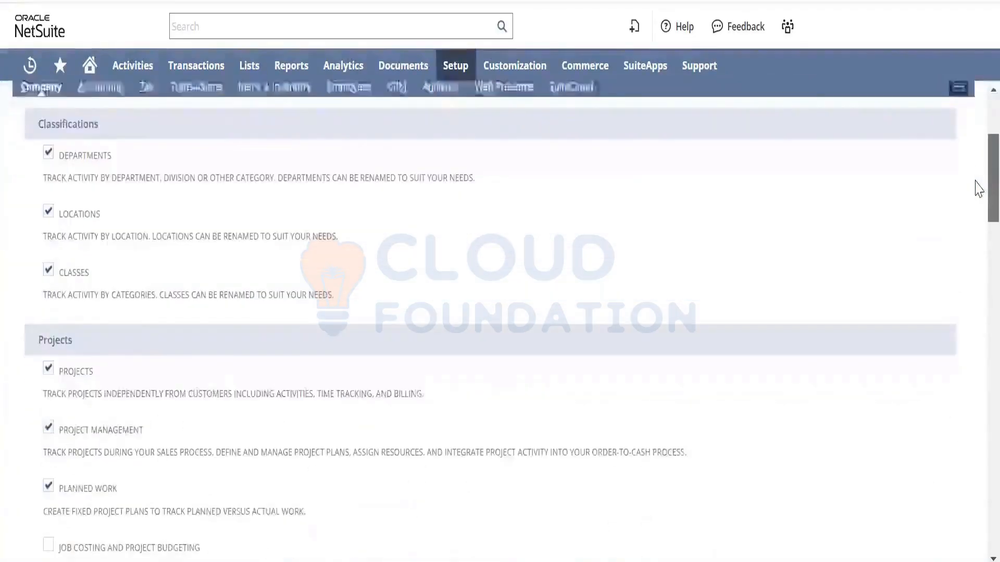
scroll(976, 193, down, 7)
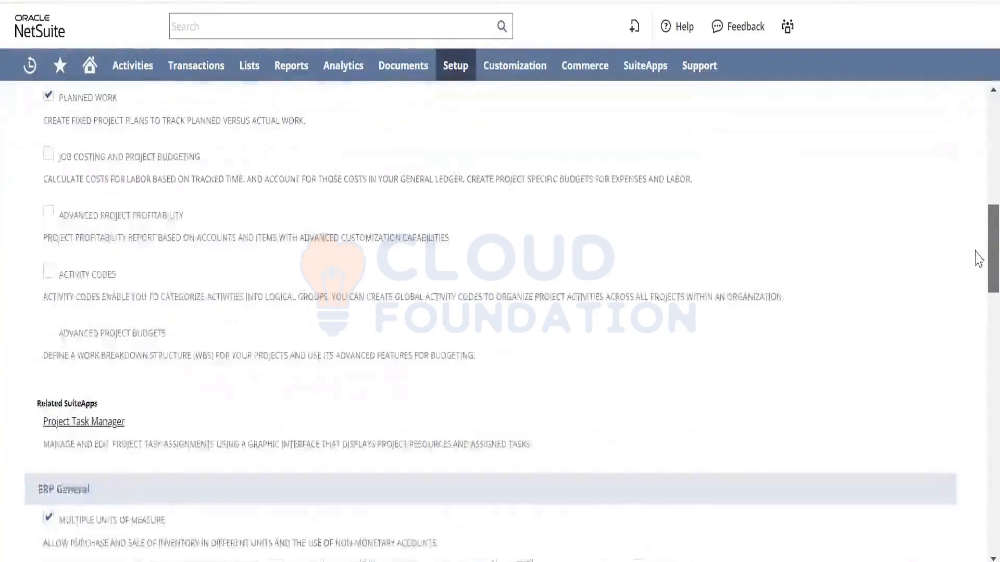
scroll(975, 281, down, 3)
scroll(977, 117, up, 9)
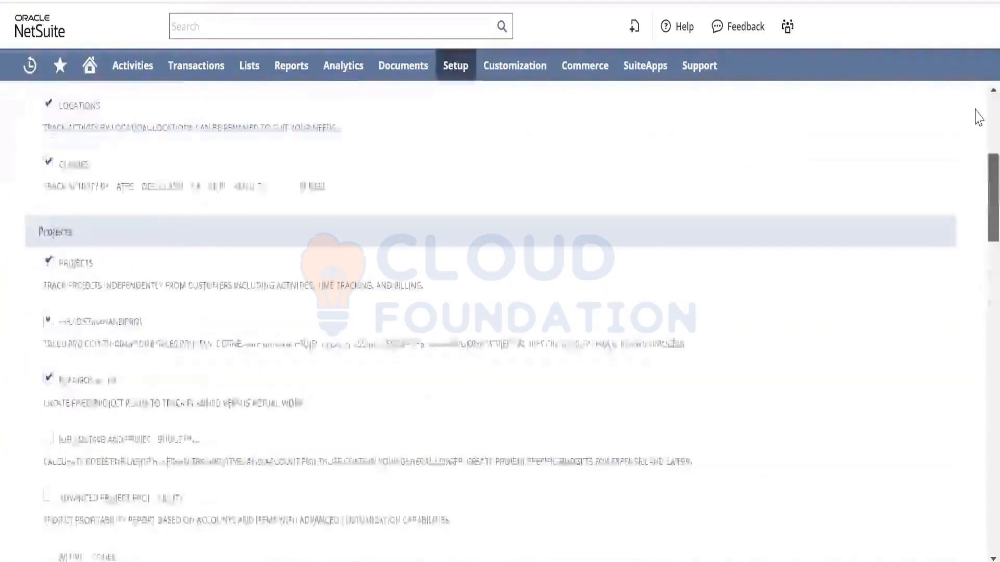
scroll(978, 117, up, 6)
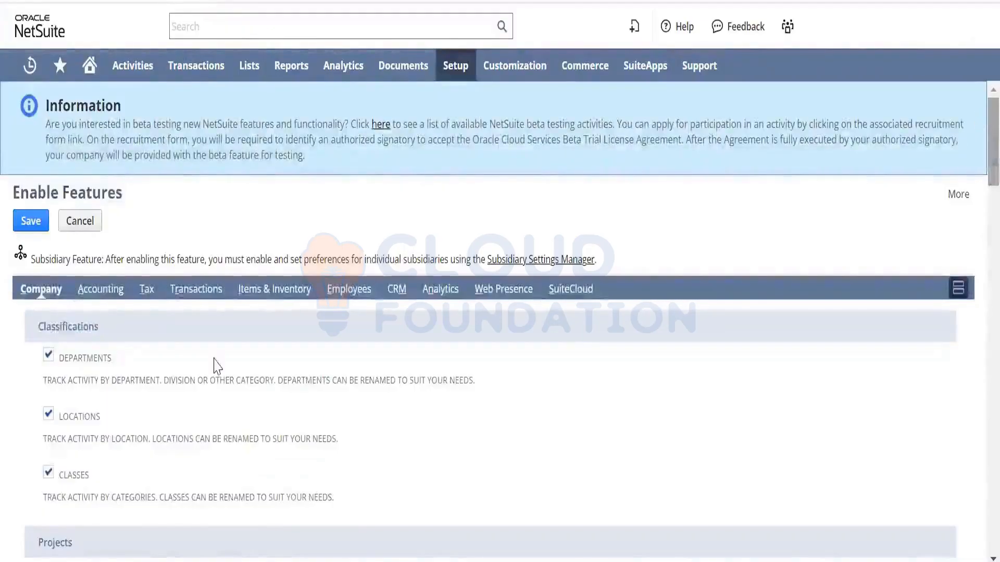
Step: Review the basic Accounting features and show the Tax & Compliance features
click(110, 305)
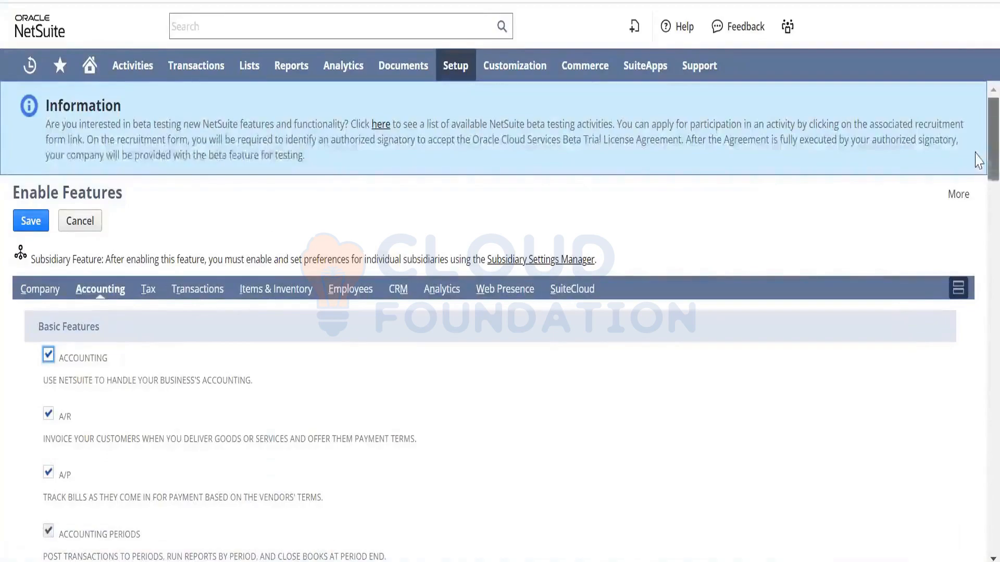
drag(976, 153, 978, 225)
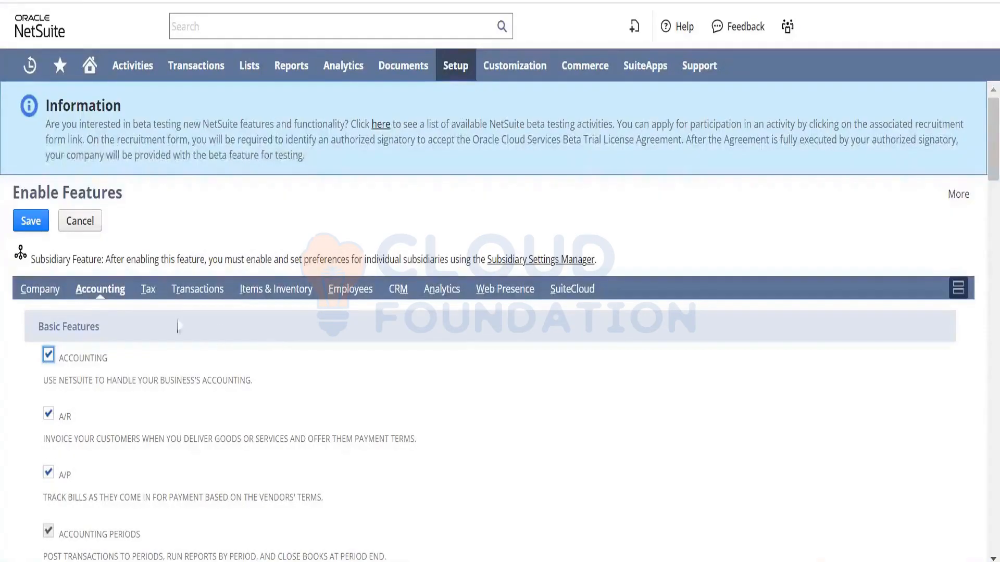
click(147, 297)
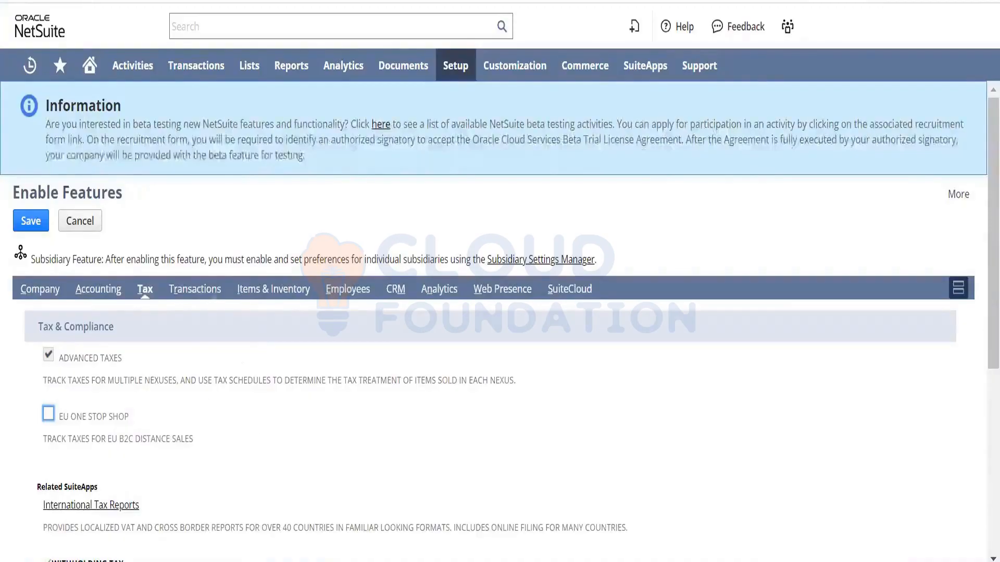
Step: Review the Basic Features available for Transactions
click(209, 287)
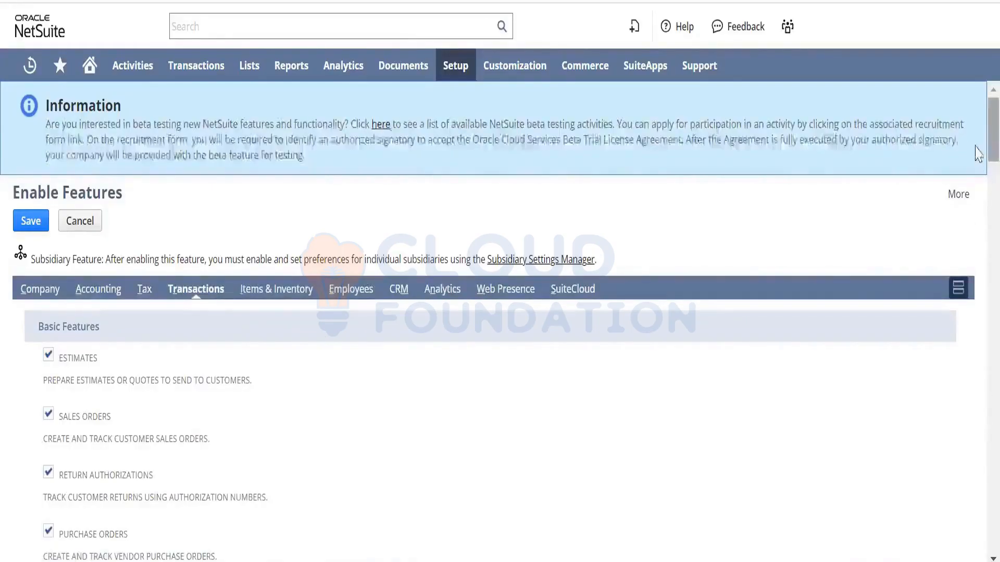
scroll(978, 162, down, 1)
scroll(975, 170, down, 2)
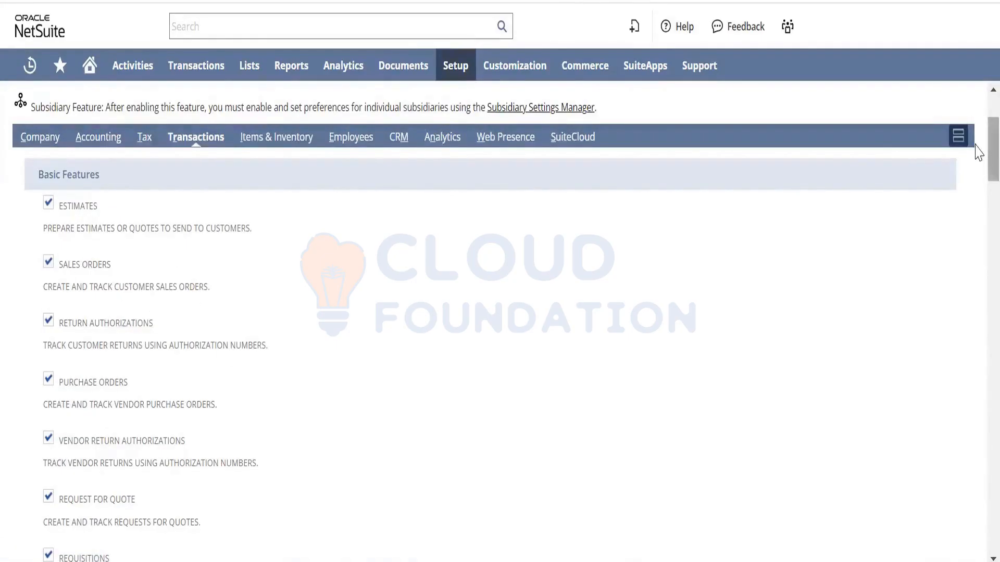
scroll(978, 119, up, 2)
scroll(978, 120, up, 1)
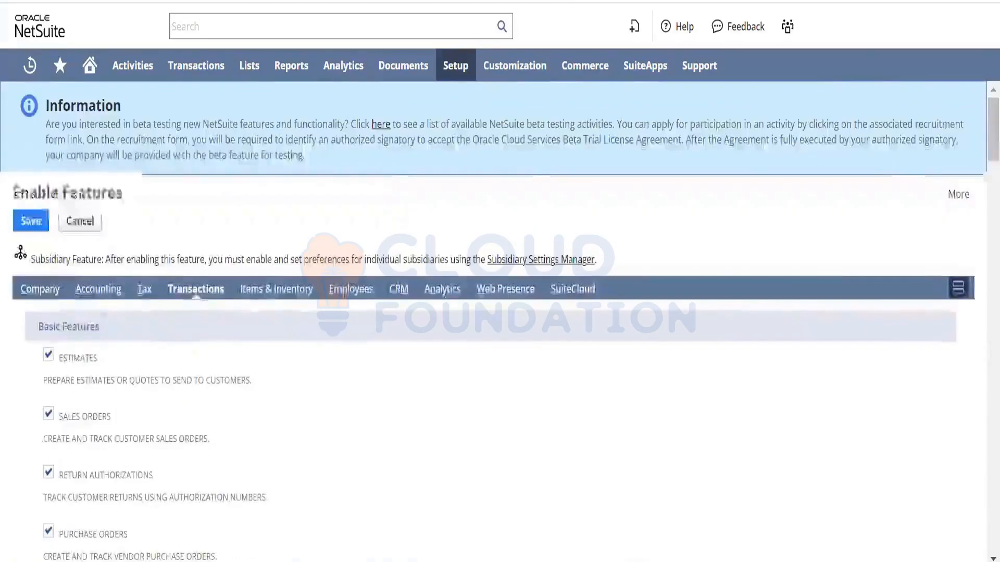
Step: Show the Items & Inventory features, revisit Transactions and Accounting, and return to the Company features
click(278, 297)
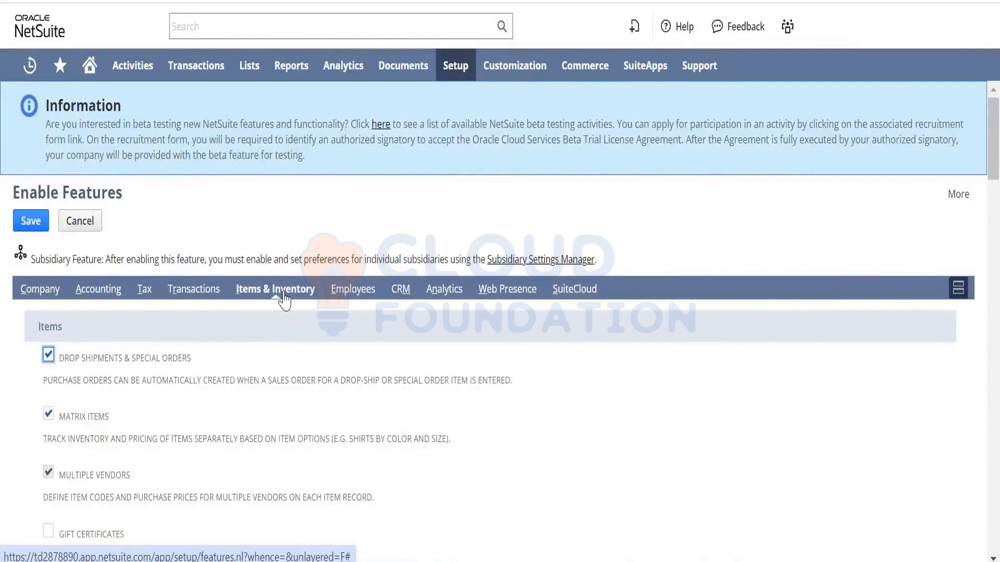
click(209, 300)
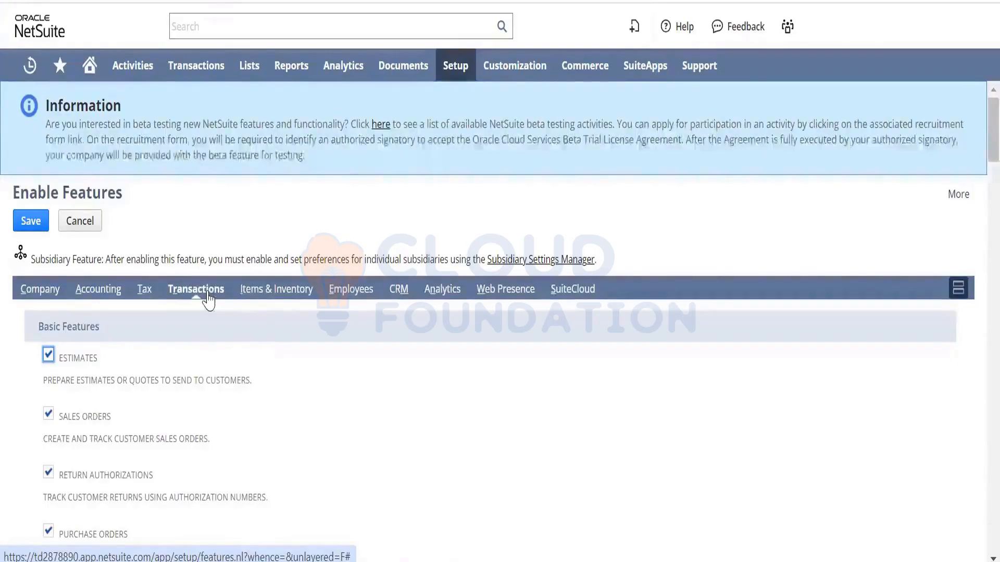
click(103, 297)
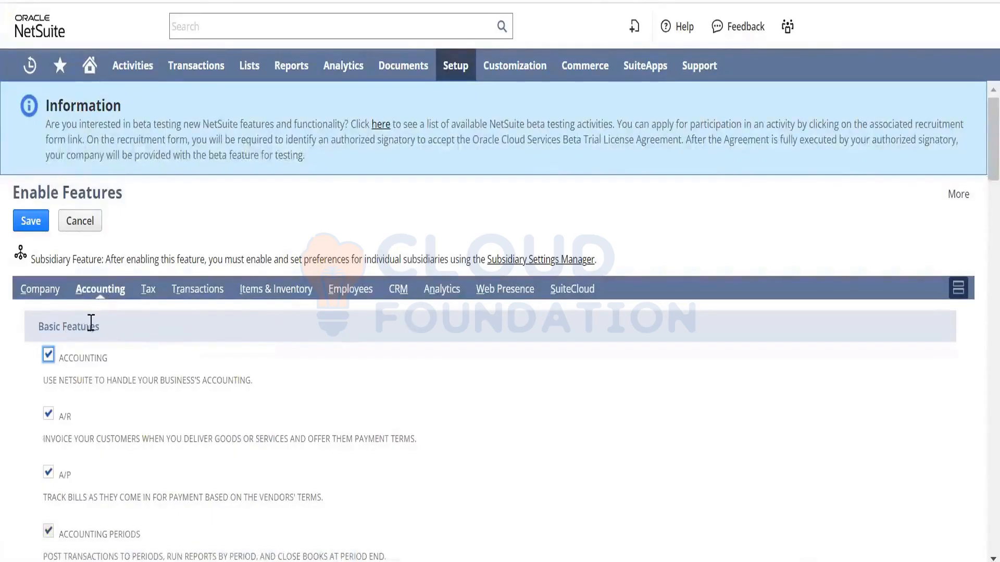
click(50, 299)
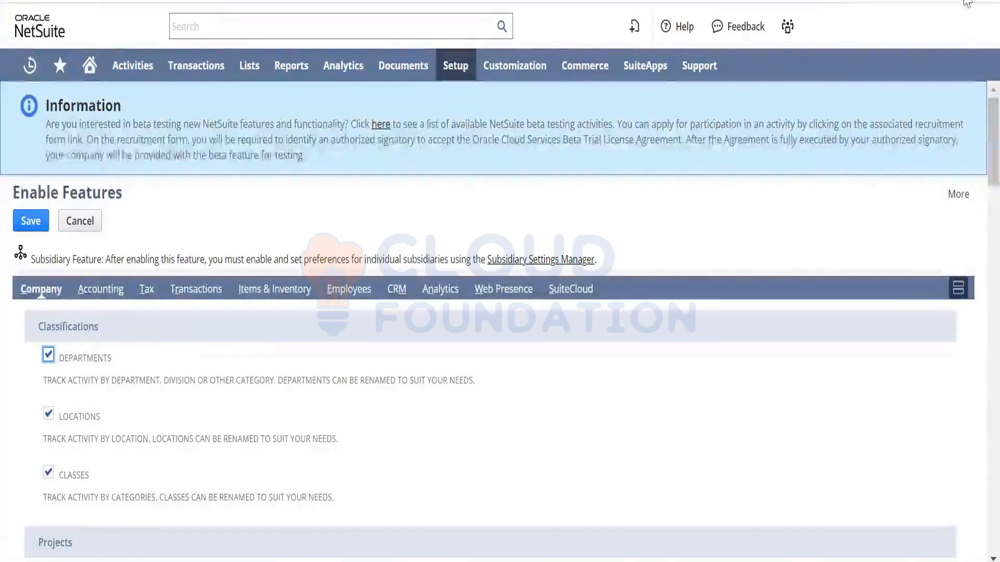
Step: Reduce the page zoom and highlight the Classifications heading in the Company features
key(ctrl+minus)
drag(991, 156, 975, 179)
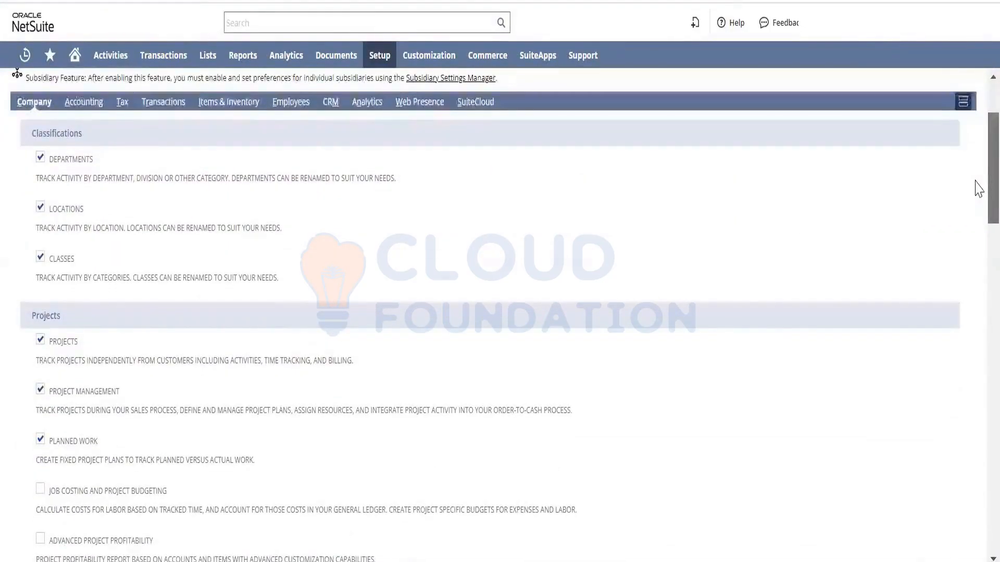
drag(975, 180, 975, 182)
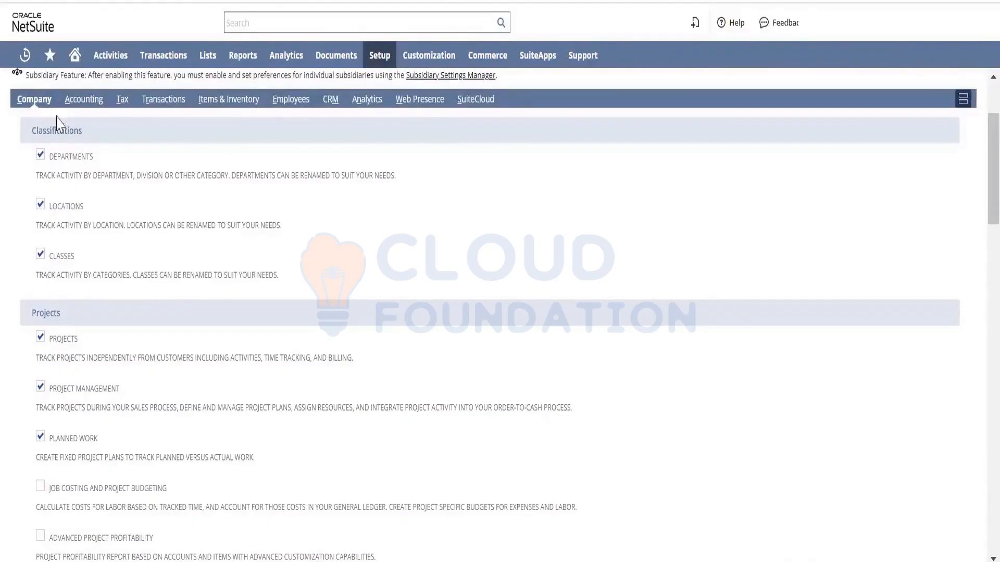
drag(83, 133, 33, 133)
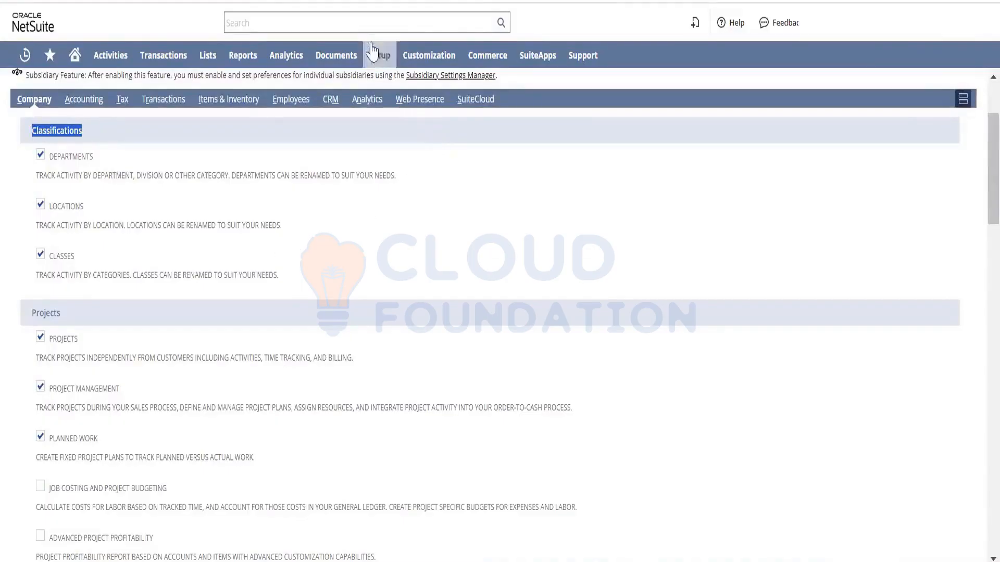
Step: Find the Classifications entries, starting with Subsidiaries, among the company setup options and clear the highlighted heading on the features page
mouse_move(371, 52)
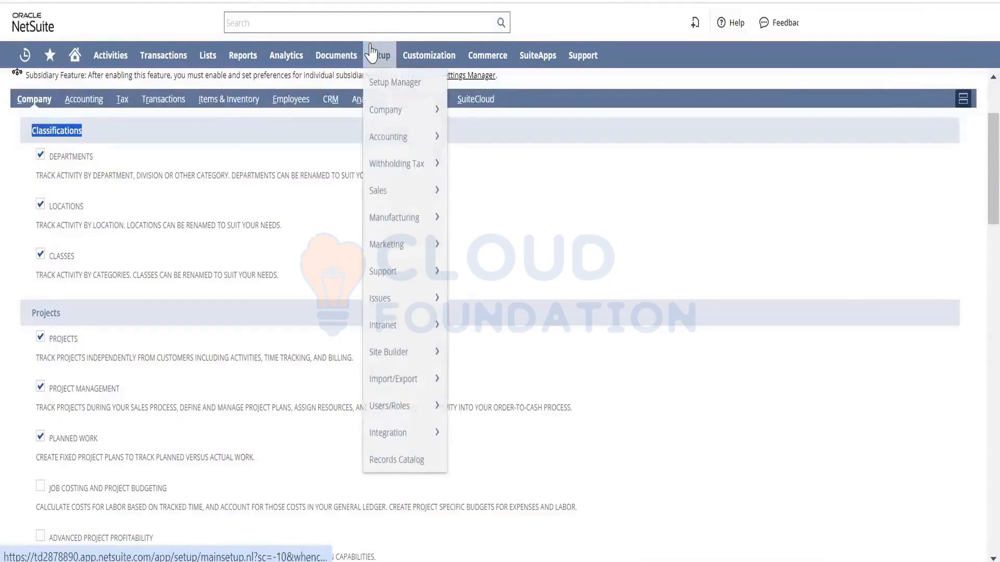
mouse_move(402, 108)
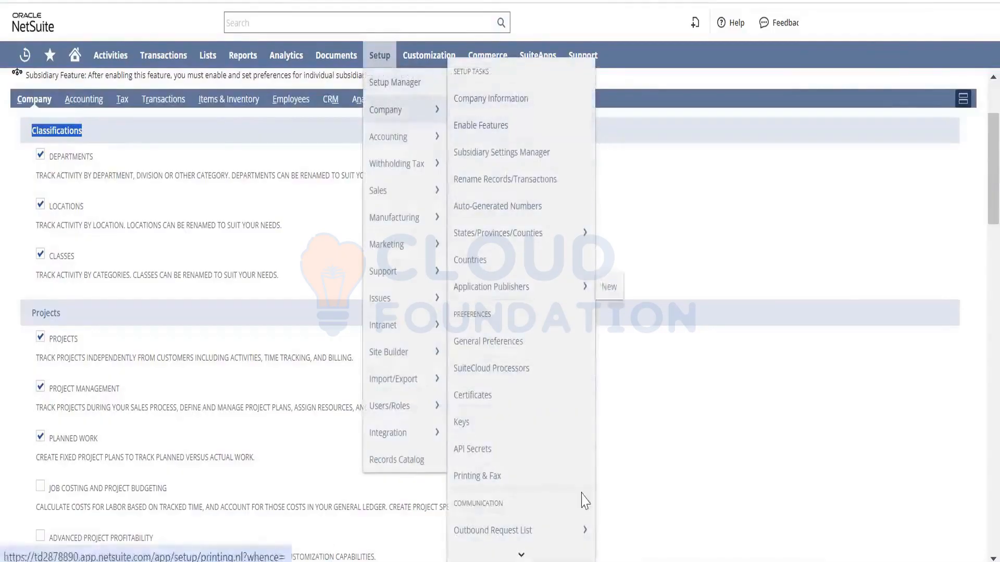
mouse_move(523, 555)
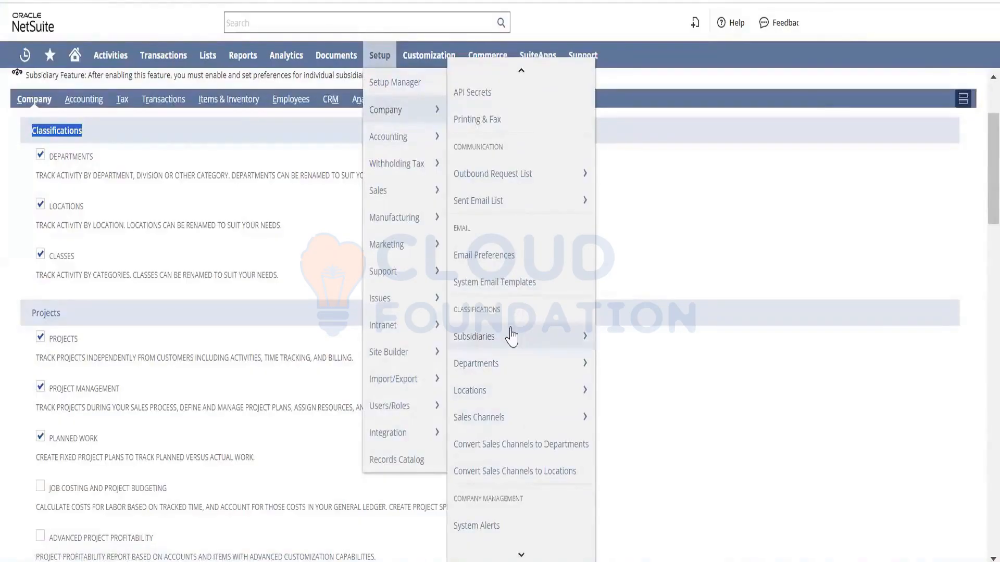
mouse_move(509, 338)
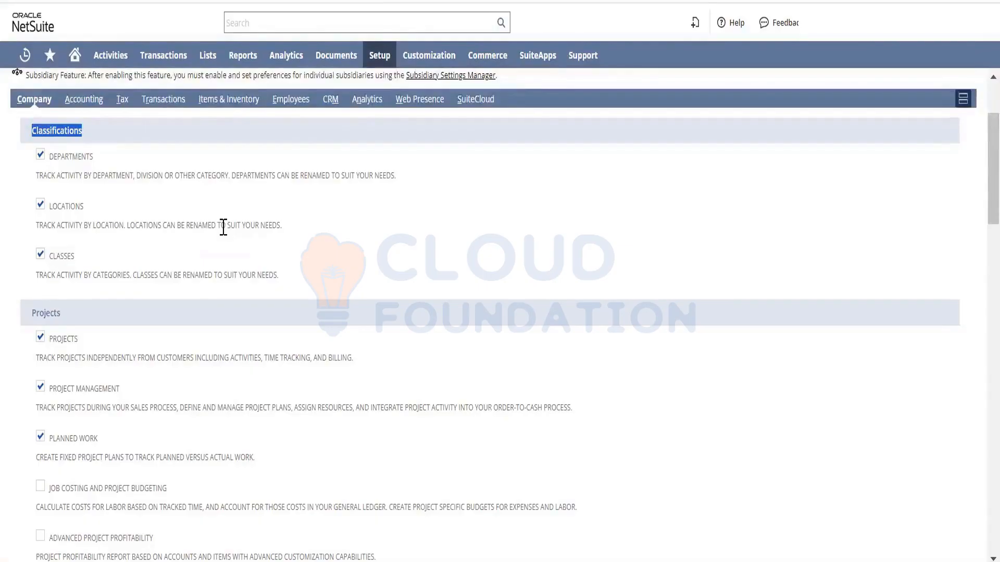
click(222, 226)
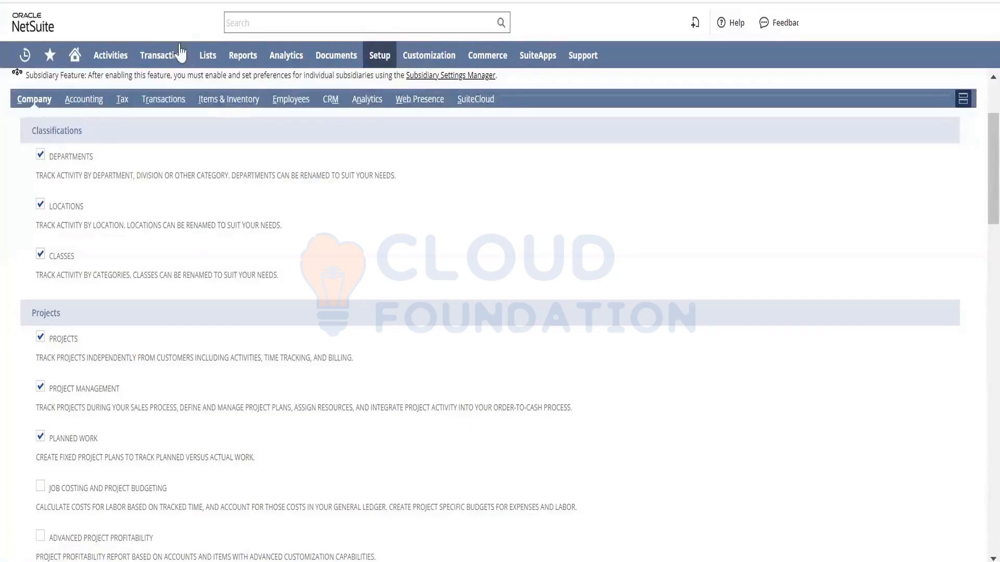
Step: Open a new purchase order form in a separate browser tab and dismiss its greeting alert
mouse_move(180, 53)
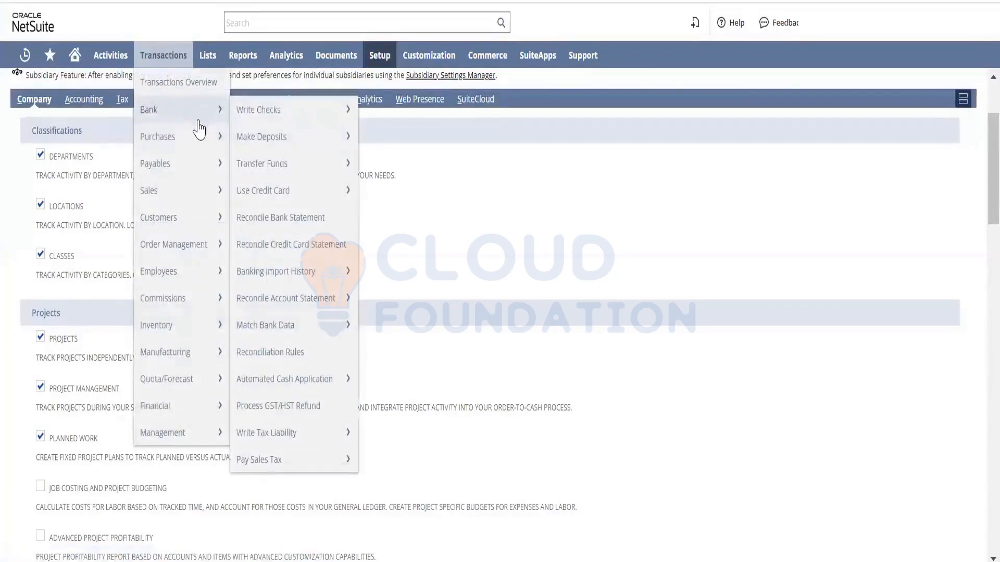
mouse_move(202, 139)
mouse_move(275, 143)
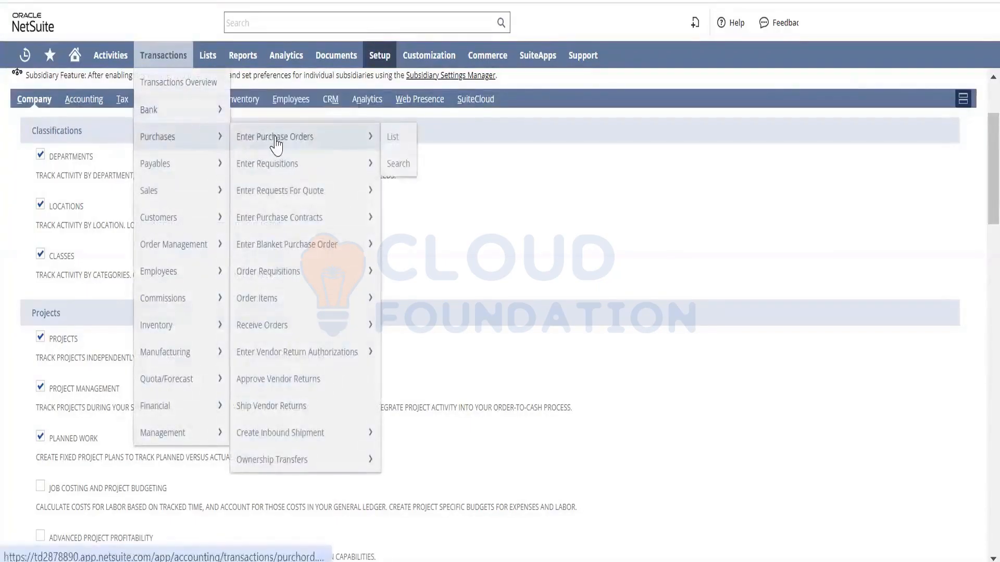
right_click(286, 139)
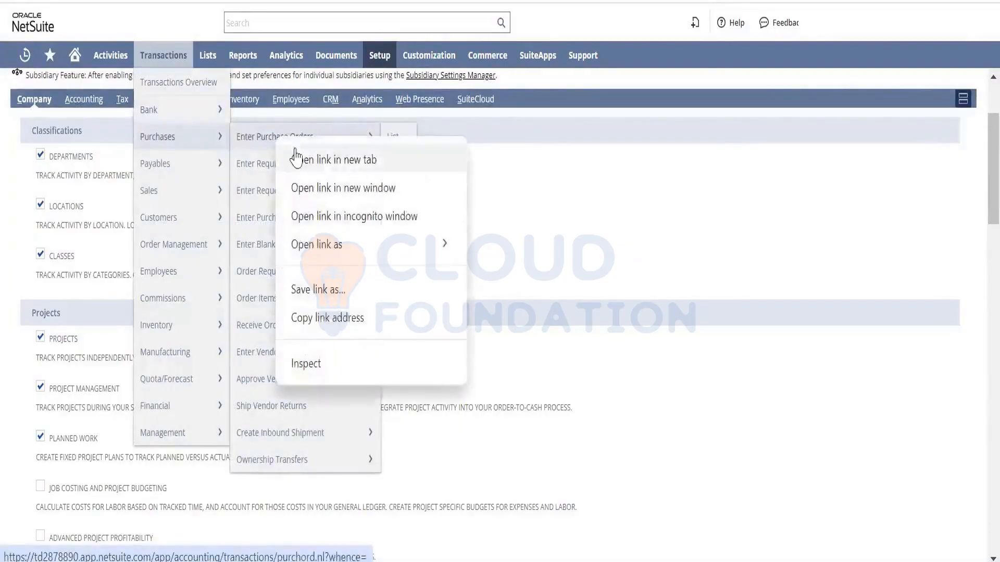
click(297, 152)
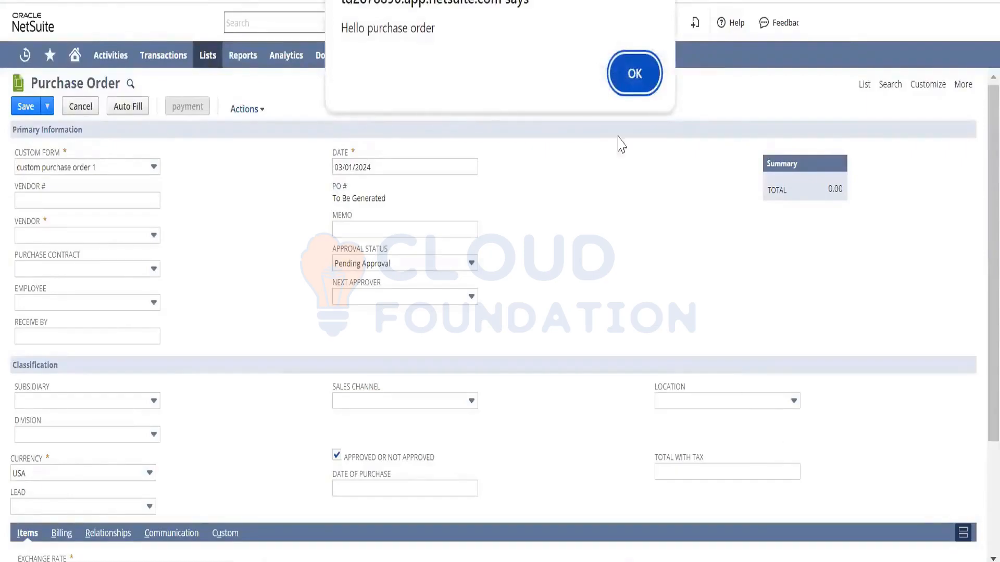
click(634, 71)
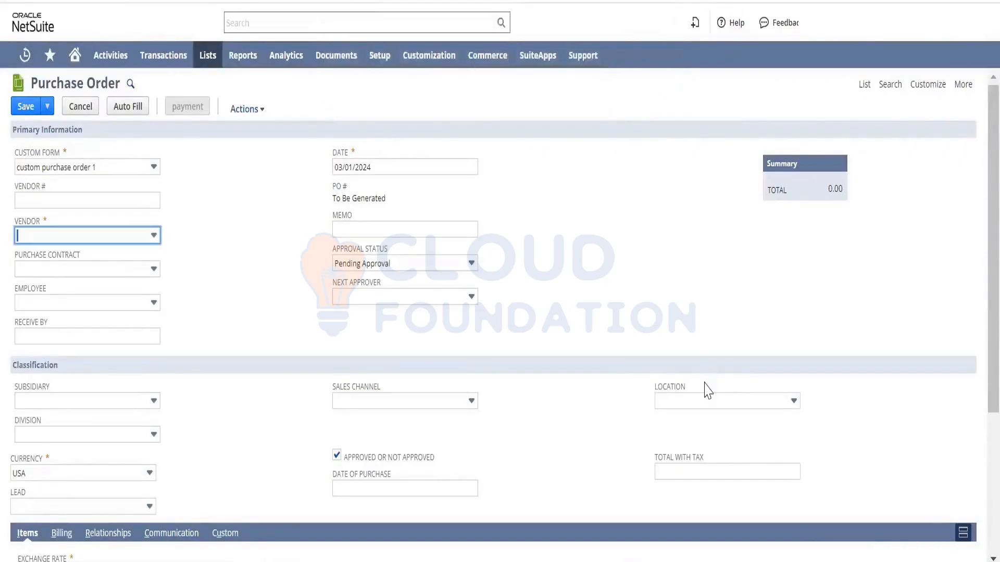
Step: Examine the Location and Division classification fields and the expense line columns on the purchase order form
click(706, 401)
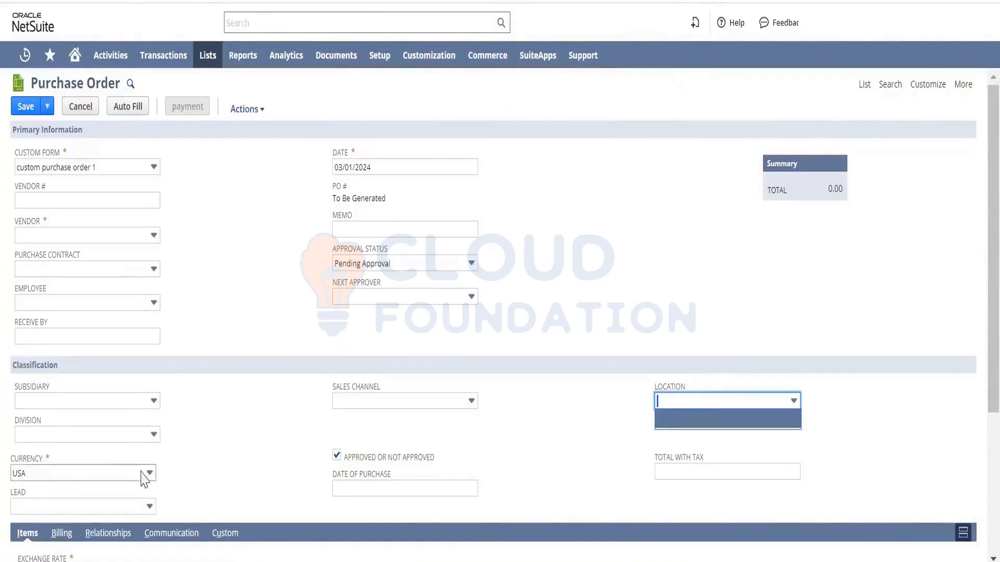
click(125, 436)
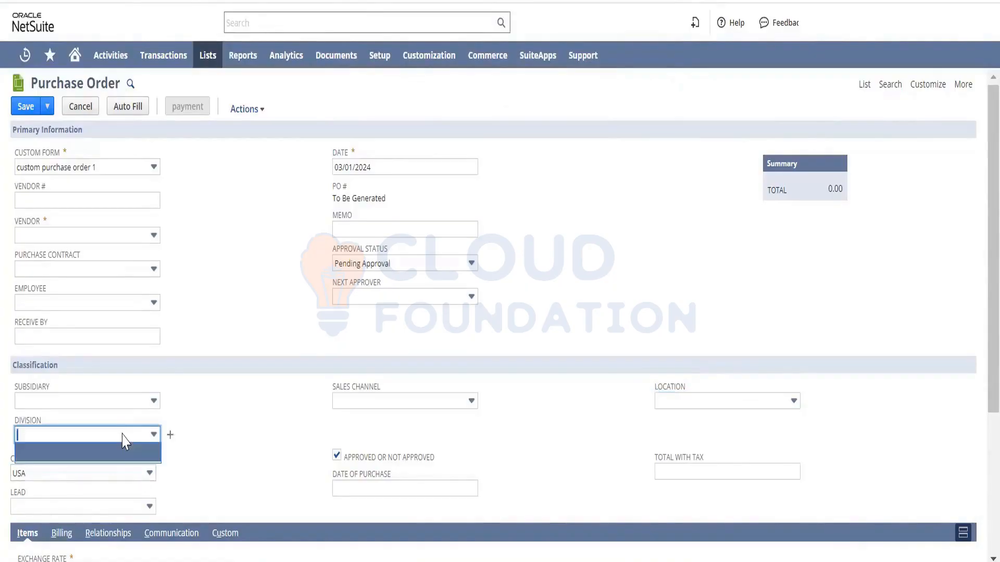
click(222, 437)
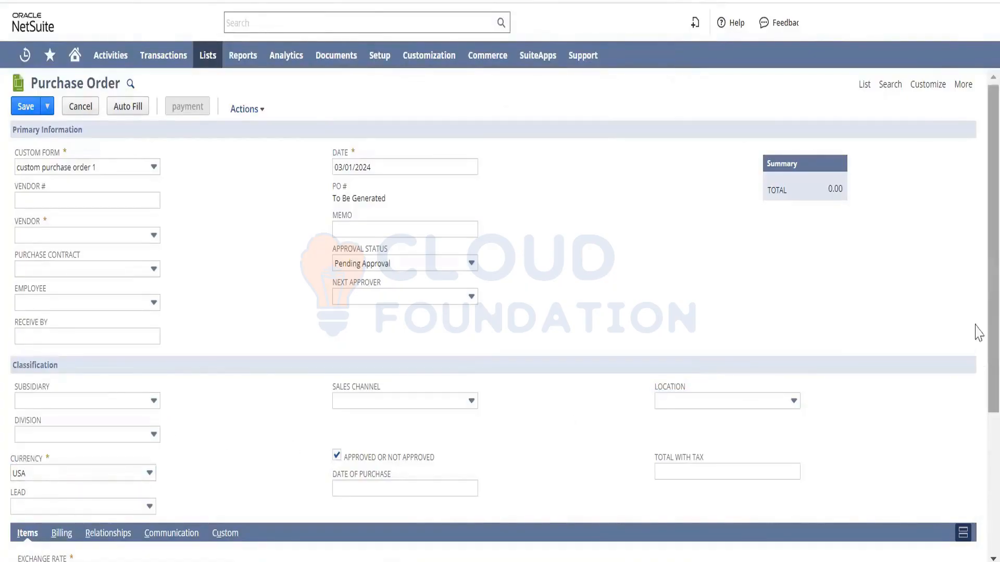
scroll(975, 354, down, 3)
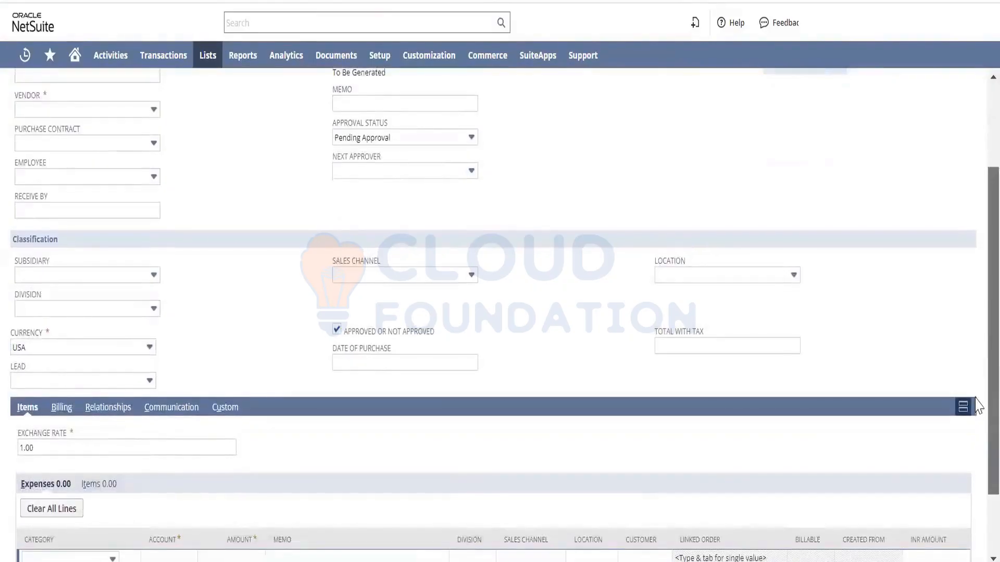
scroll(971, 432, down, 2)
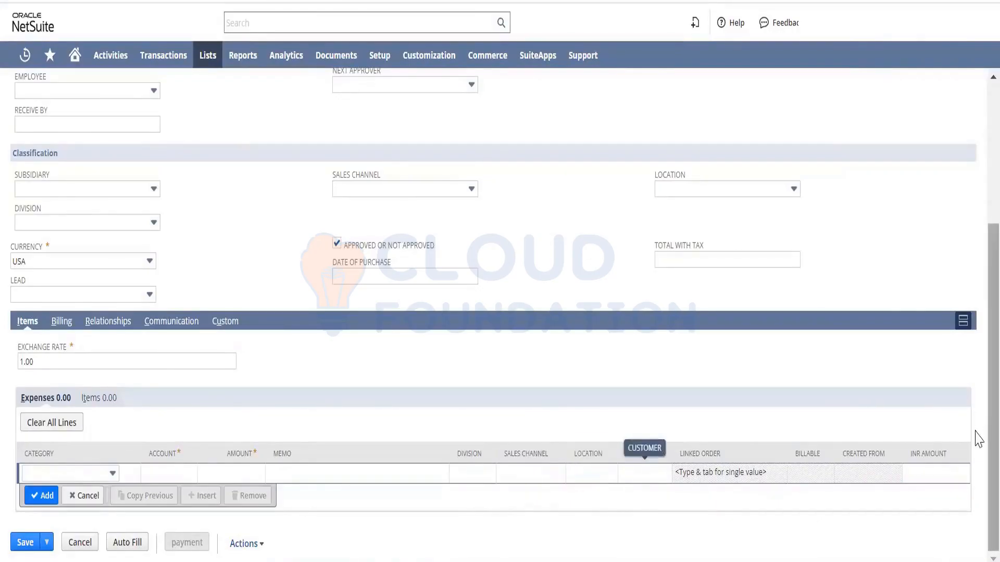
scroll(978, 260, up, 5)
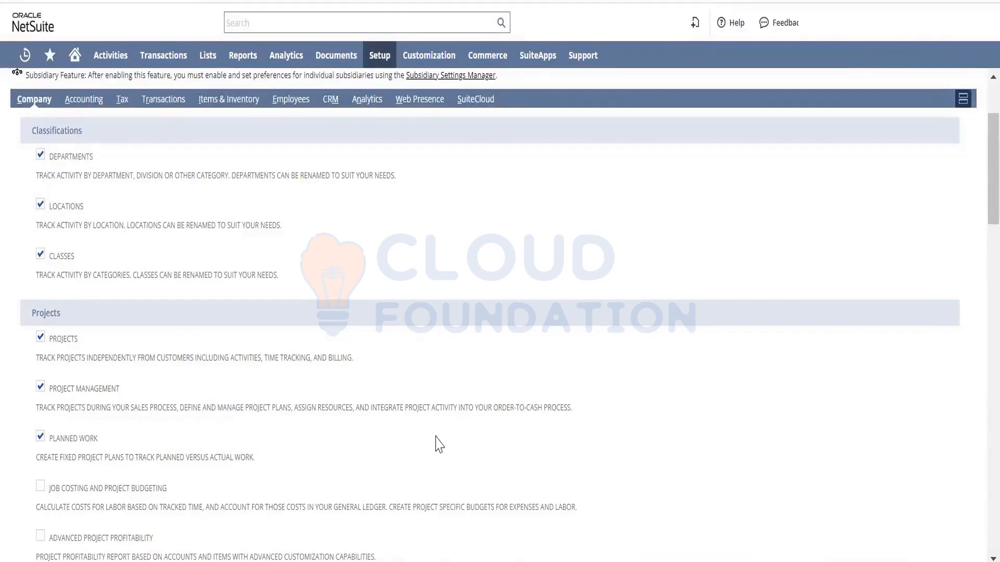
Step: Disable the Classes feature under Classifications in the Company features
drag(989, 208, 975, 238)
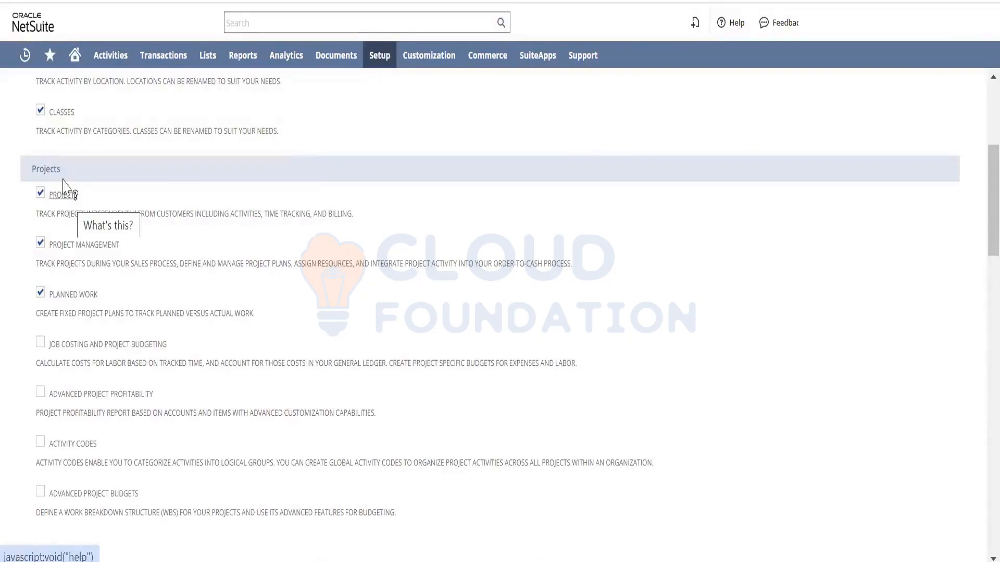
click(41, 112)
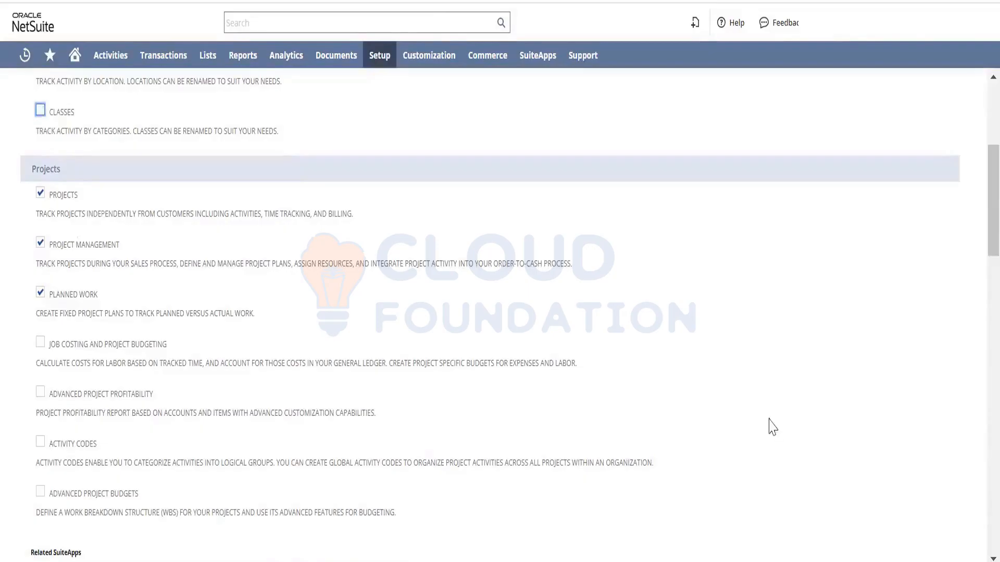
scroll(978, 191, up, 4)
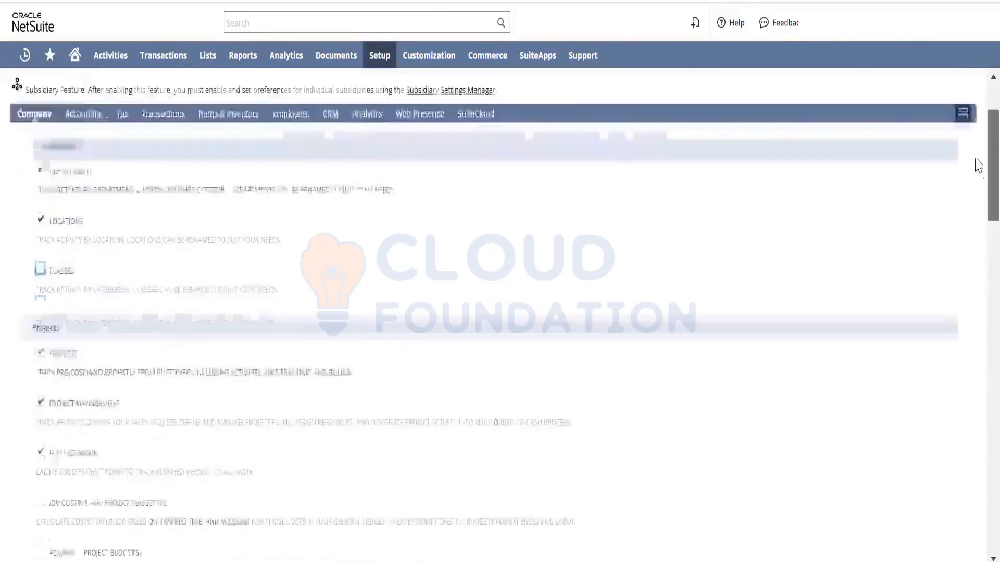
Step: Check the Classifications entries among the company setup options and open Rename Records/Transactions in a separate browser tab
mouse_move(382, 57)
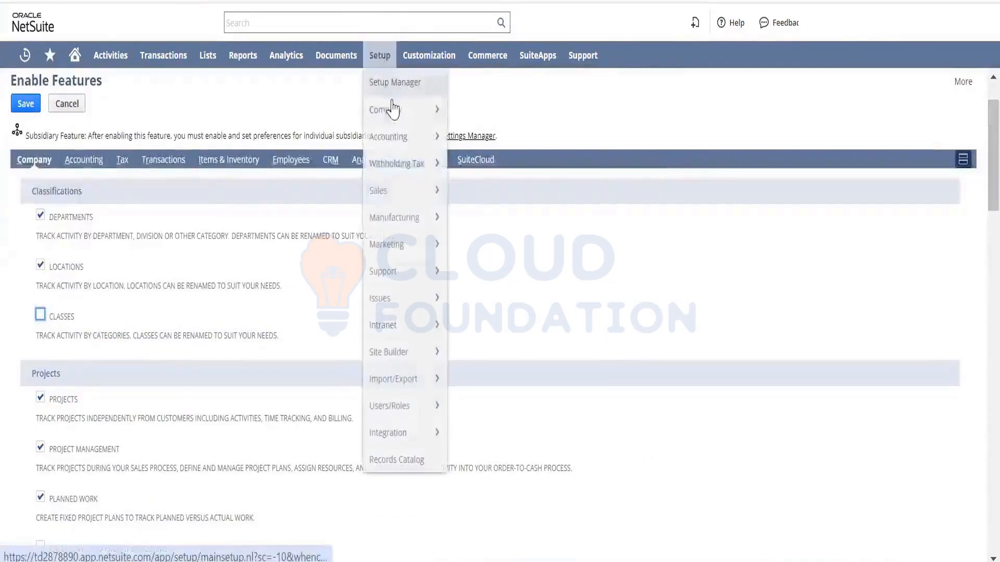
mouse_move(396, 109)
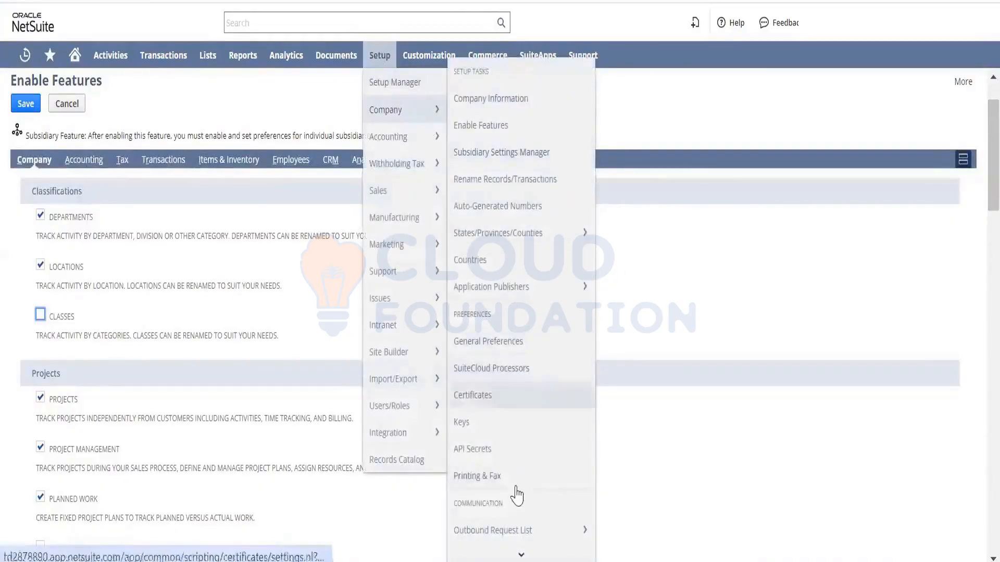
mouse_move(522, 552)
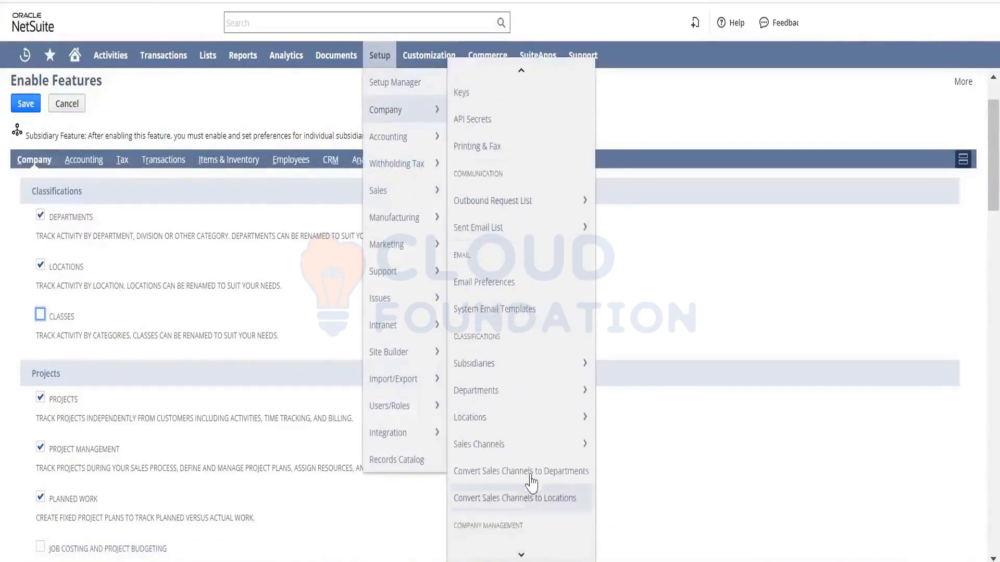
mouse_move(536, 450)
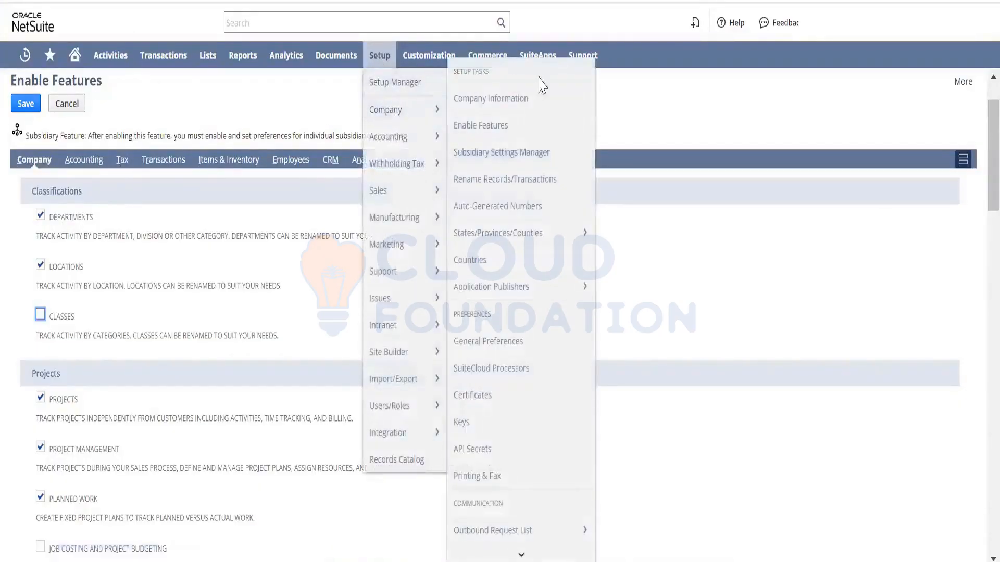
right_click(542, 179)
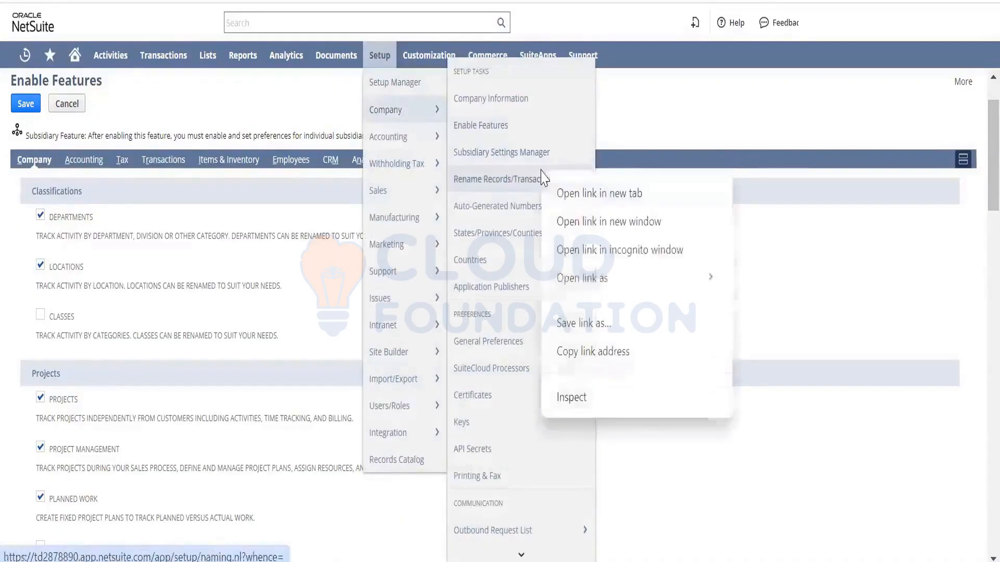
click(559, 192)
key(ctrl+Tab)
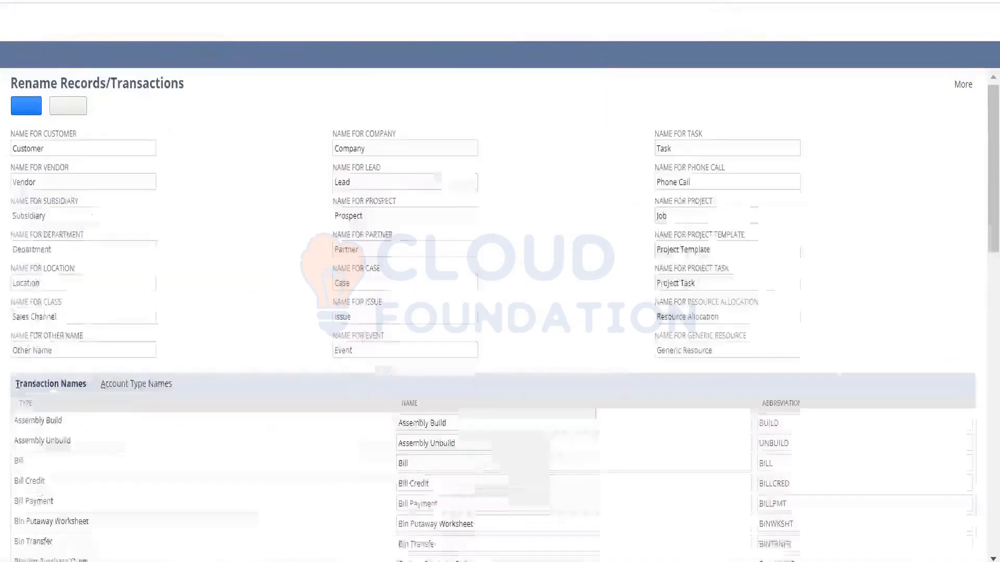
Step: Search the page for "clas" to find the Name for Class field, set it to Class, and save the record names
click(307, 489)
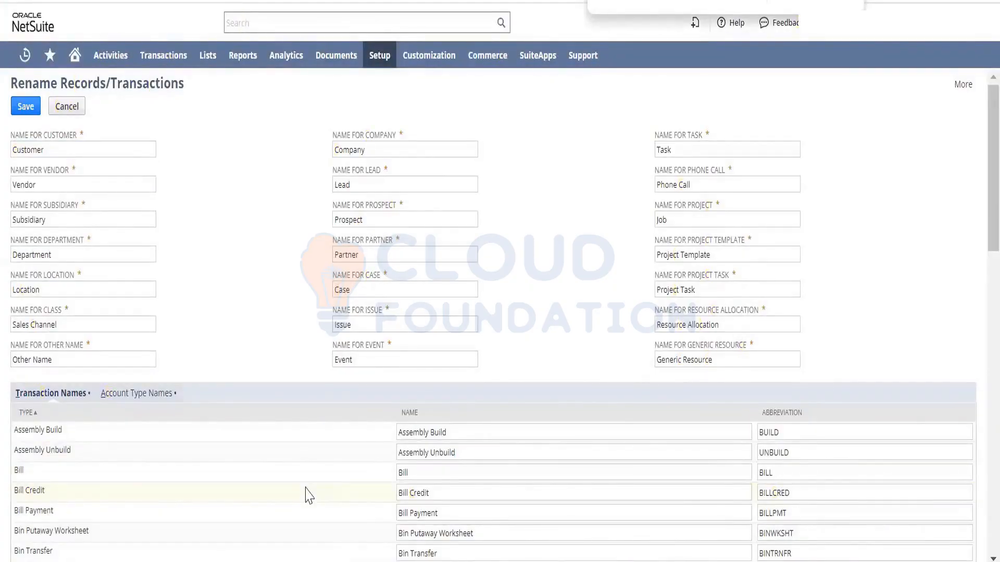
text(clas)
click(53, 325)
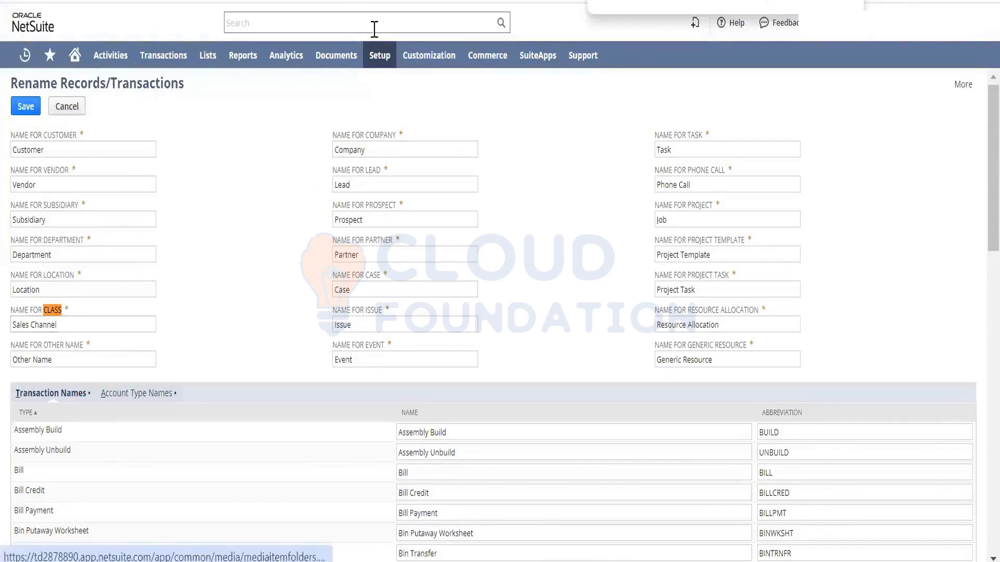
mouse_move(379, 58)
mouse_move(385, 111)
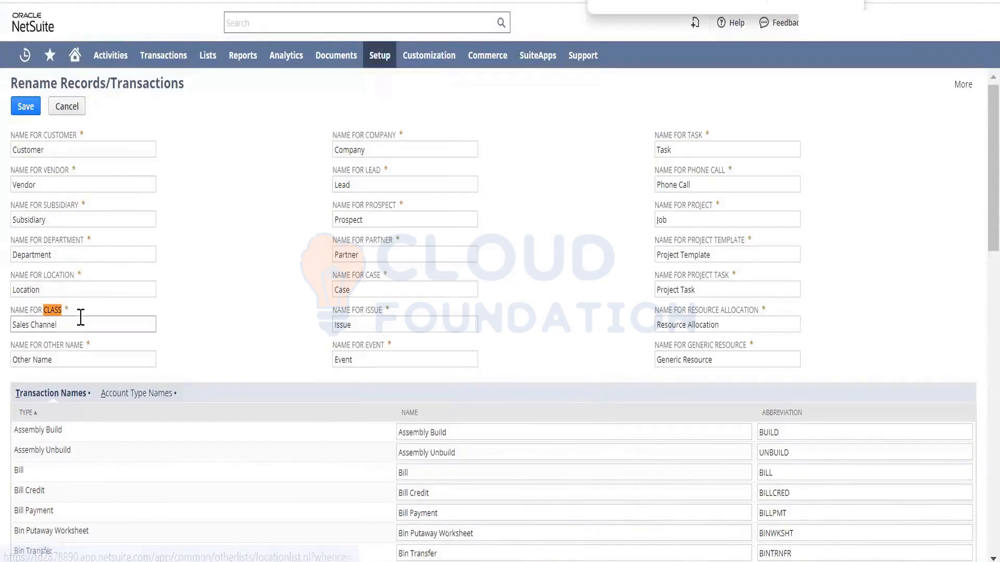
drag(60, 325, 3, 330)
text(c)
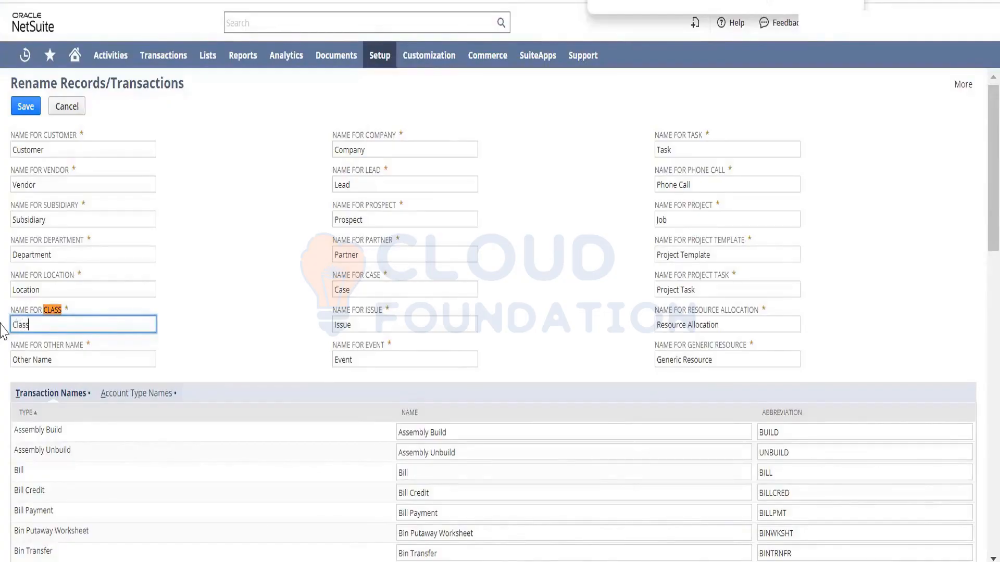
click(28, 110)
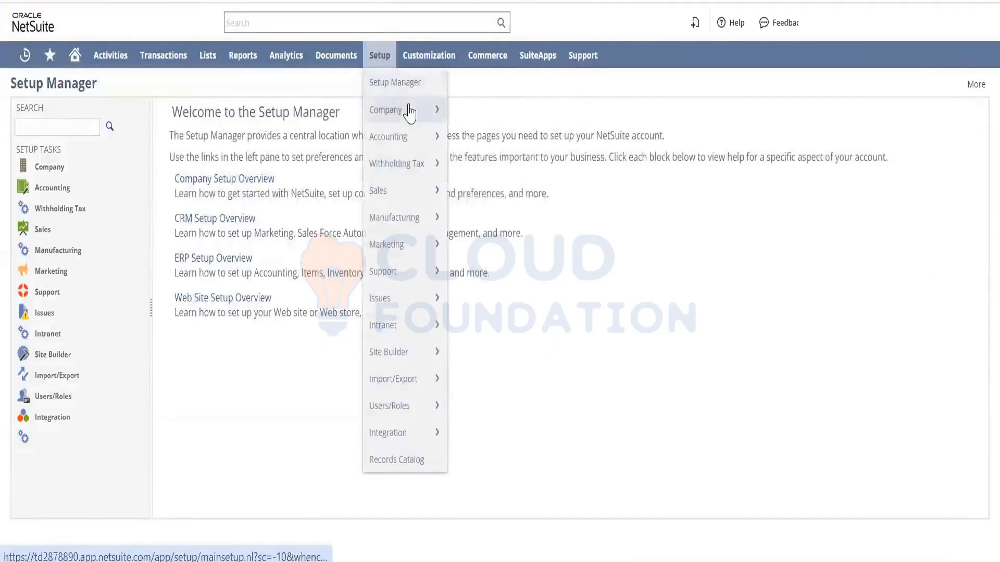
Step: Examine the Classifications entries among the company setup options, reloading the Setup Manager page to recheck them
mouse_move(512, 557)
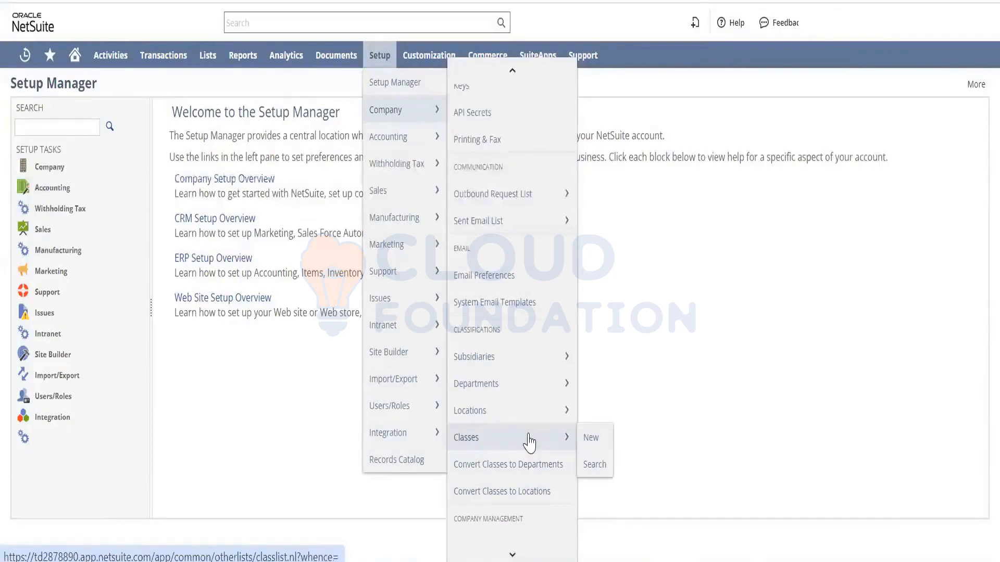
click(529, 442)
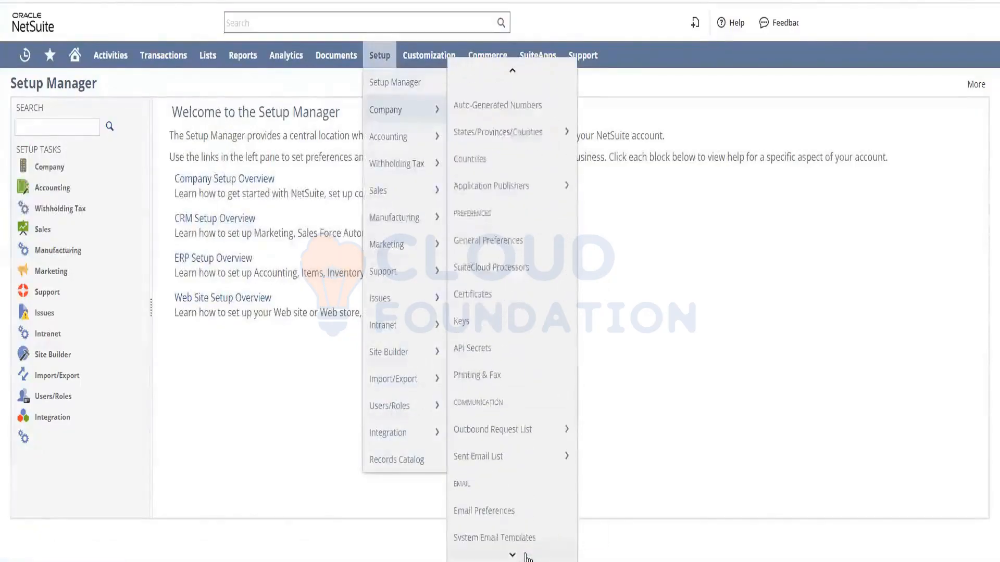
mouse_move(531, 453)
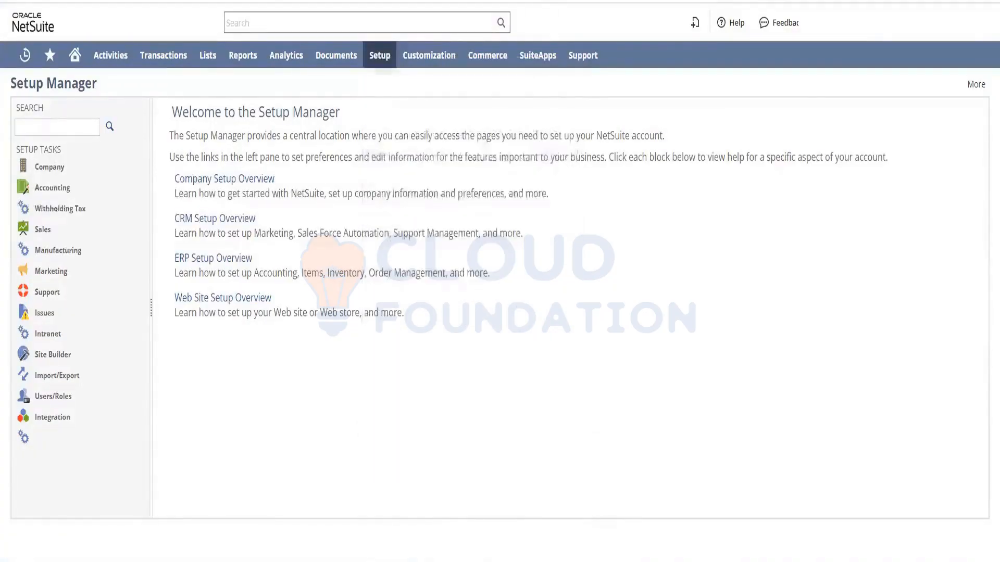
mouse_move(379, 55)
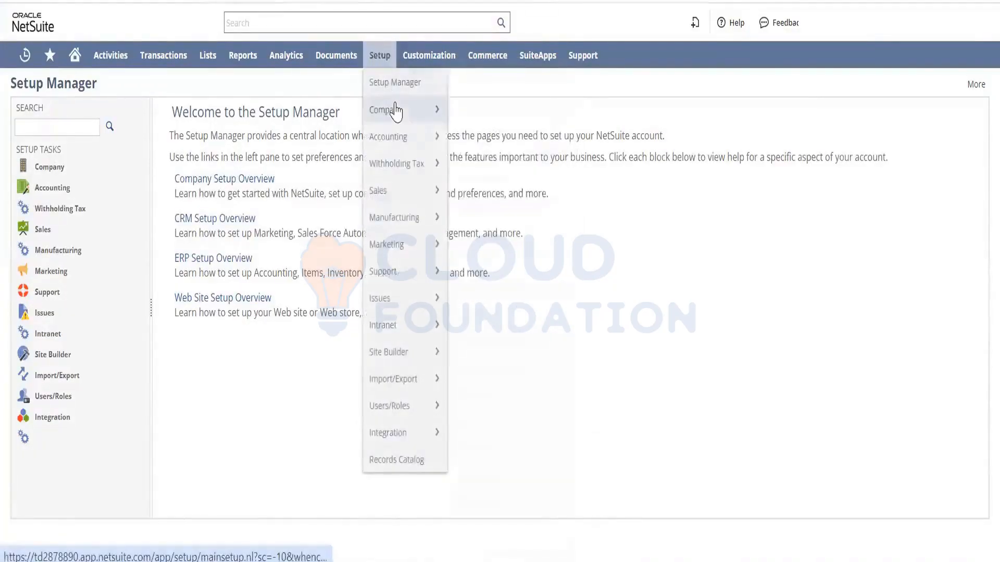
mouse_move(396, 111)
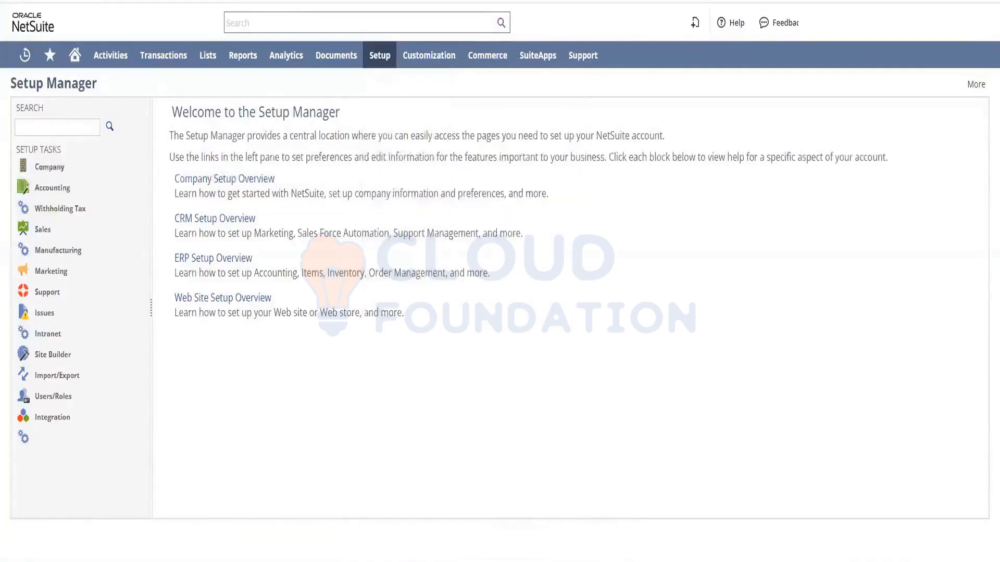
key(F5)
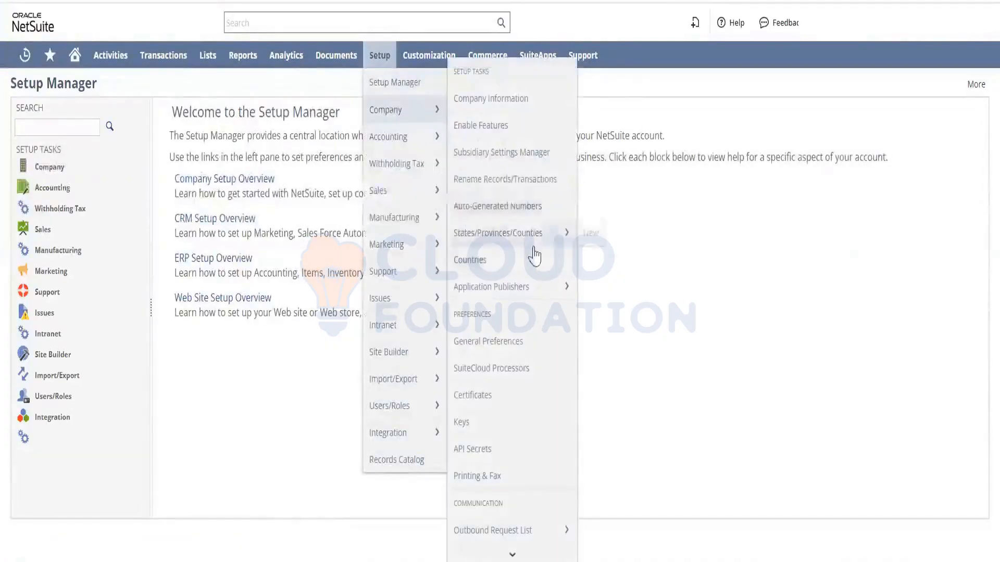
mouse_move(521, 555)
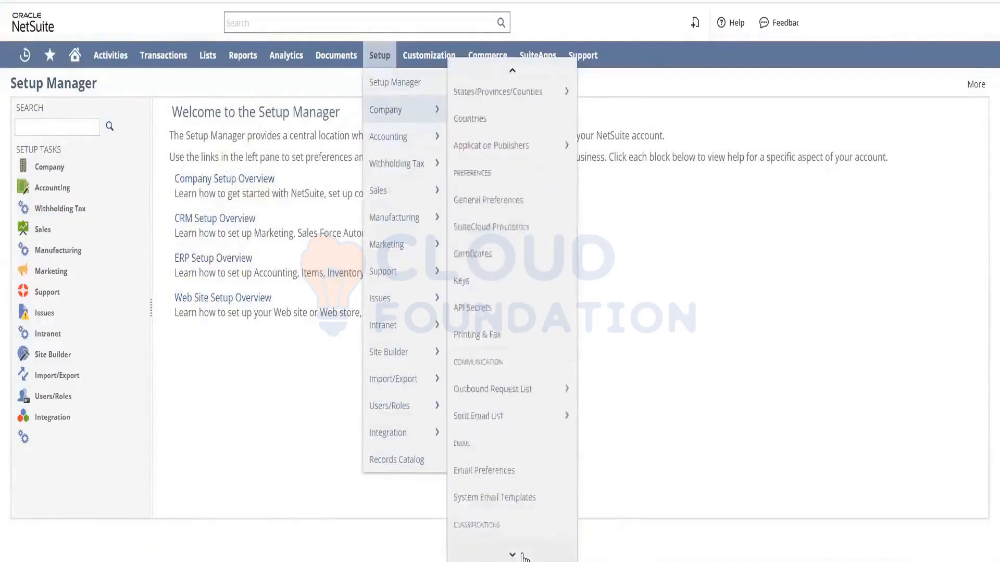
mouse_move(528, 432)
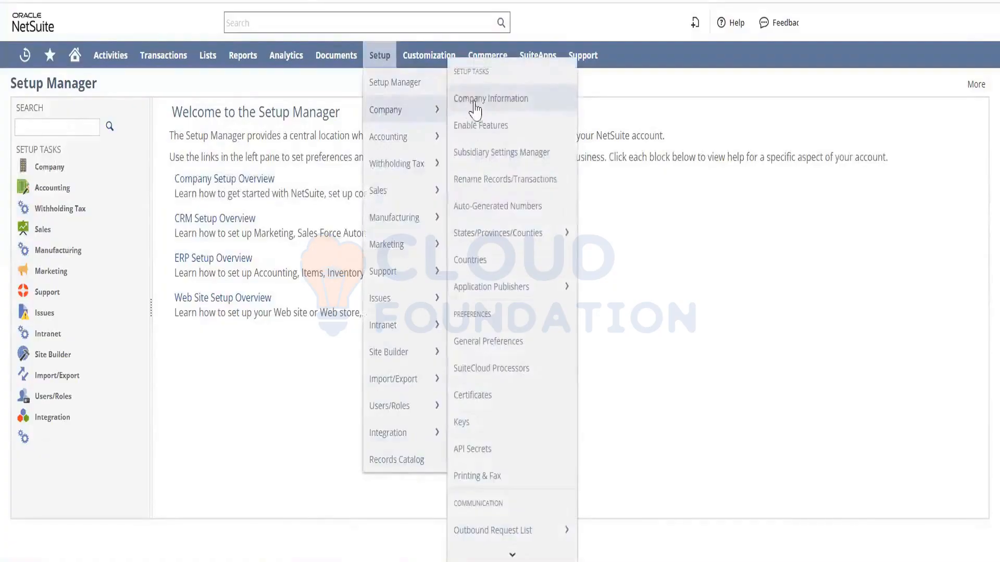
Step: Open Enable Features, turn on the Classes feature under Classifications, and return to the Setup Manager
click(477, 127)
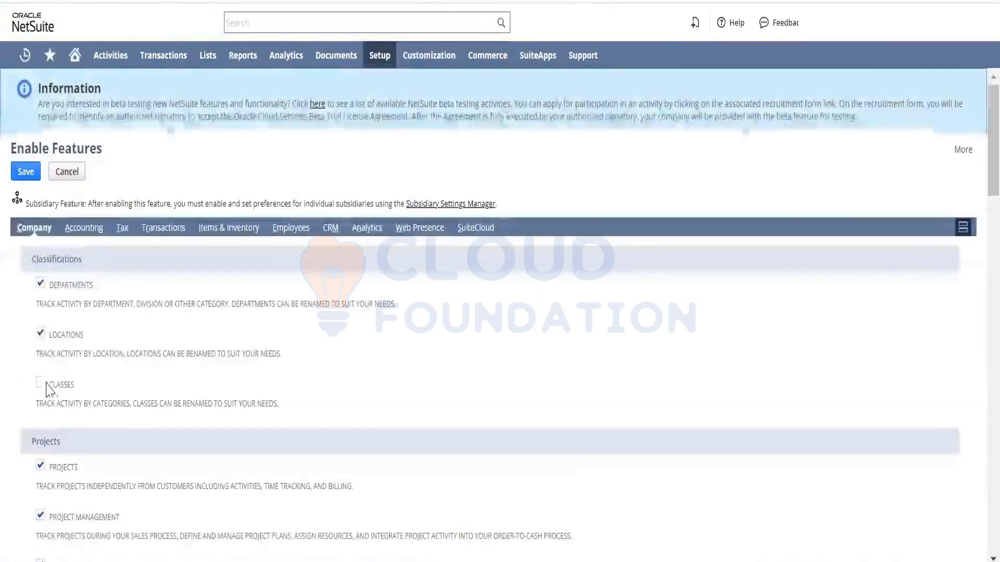
click(40, 384)
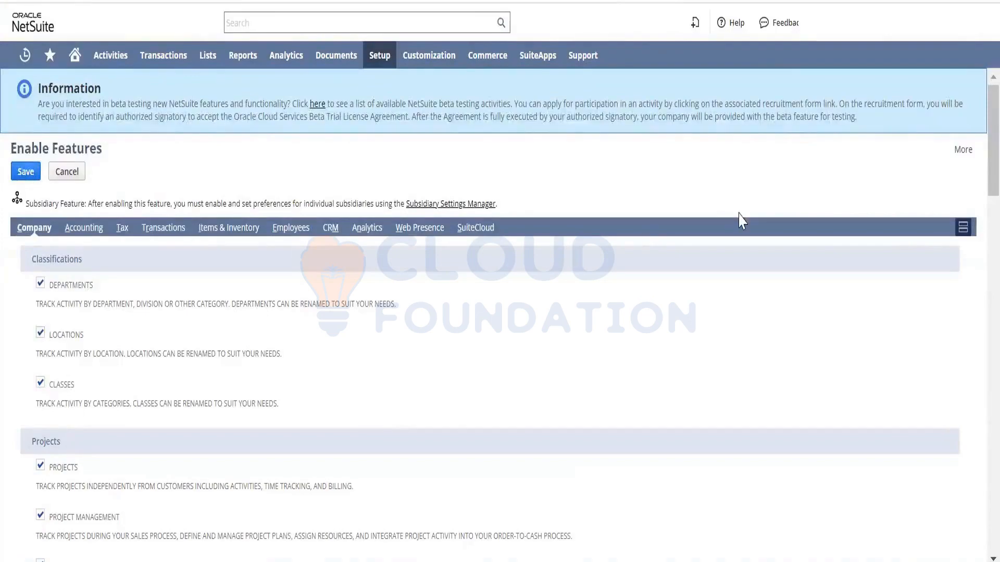
click(380, 55)
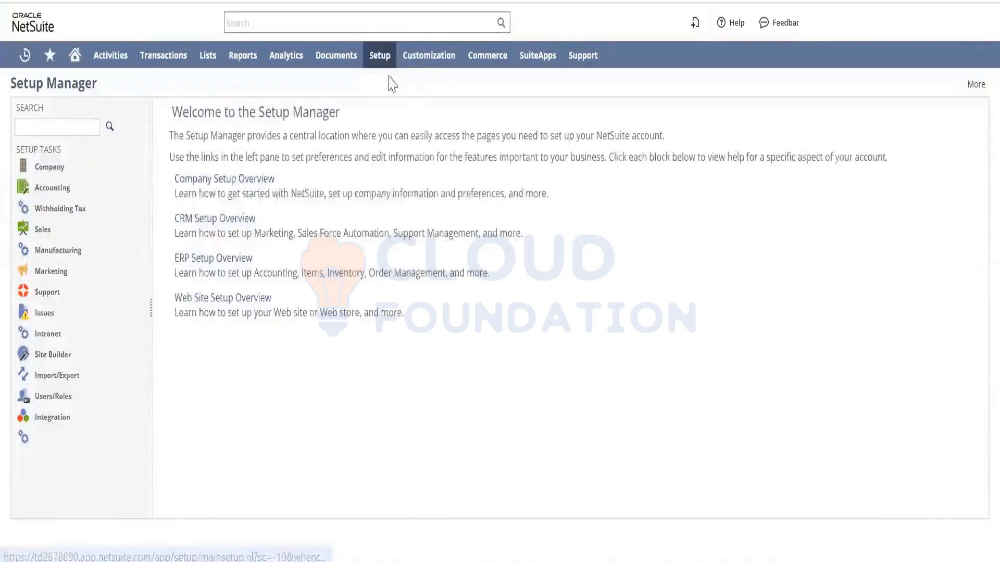
Step: Return to Enable Features, examine the Projects features, and look through the Relationships lists for related record types
mouse_move(380, 55)
mouse_move(395, 111)
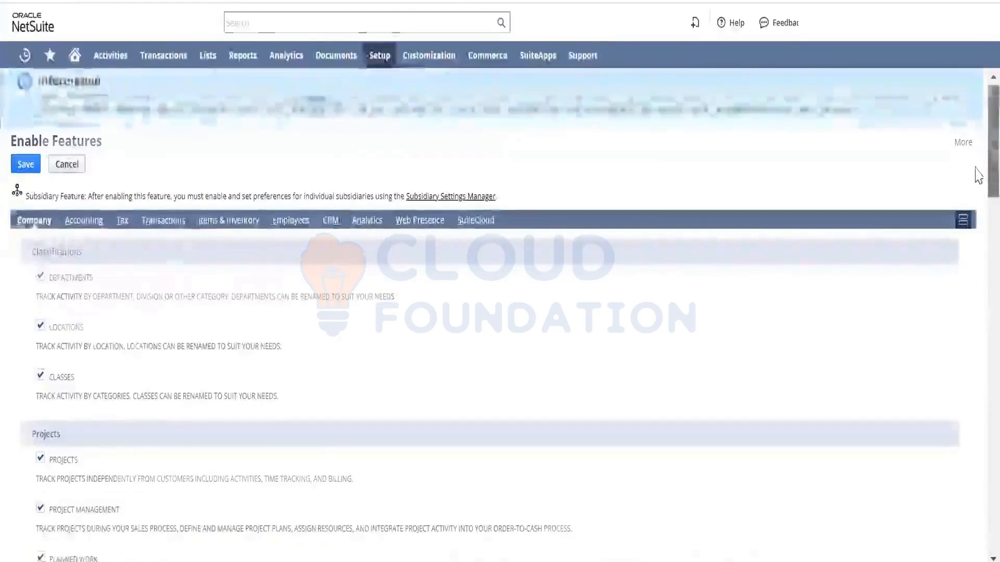
scroll(976, 174, down, 6)
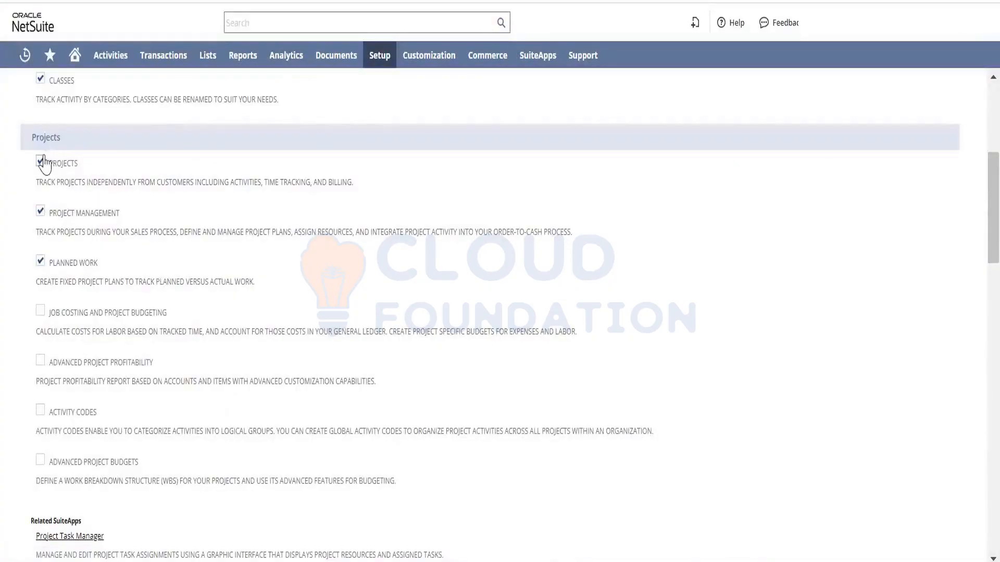
mouse_move(208, 56)
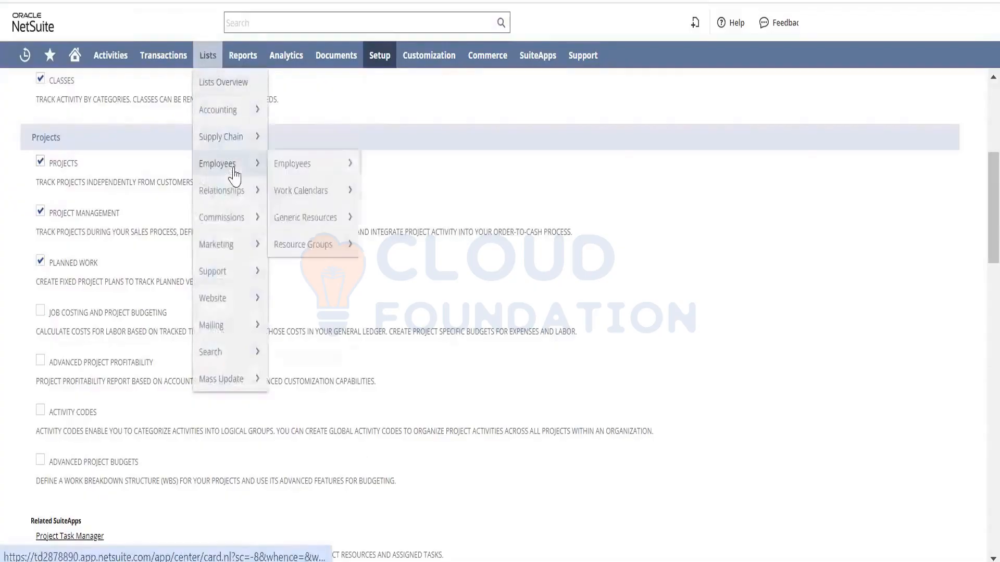
mouse_move(240, 193)
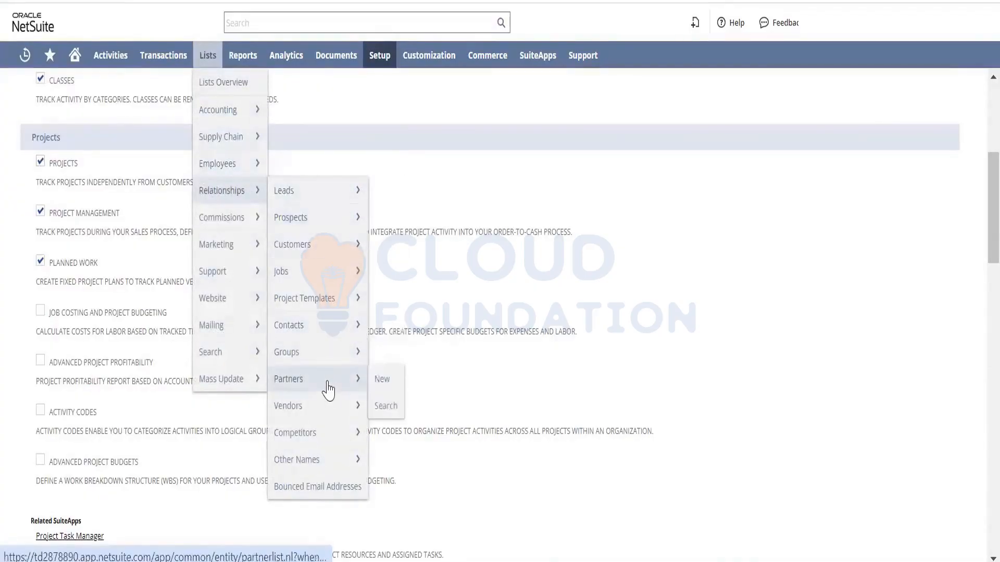
Step: Check the project entries in the Relationships lists and open Rename Records/Transactions in a new browser tab
mouse_move(329, 300)
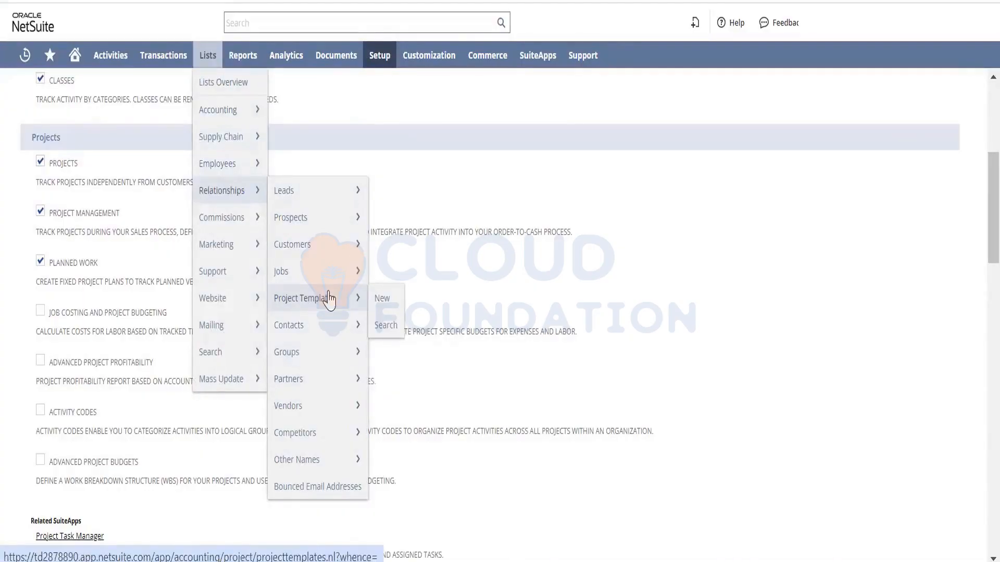
mouse_move(328, 280)
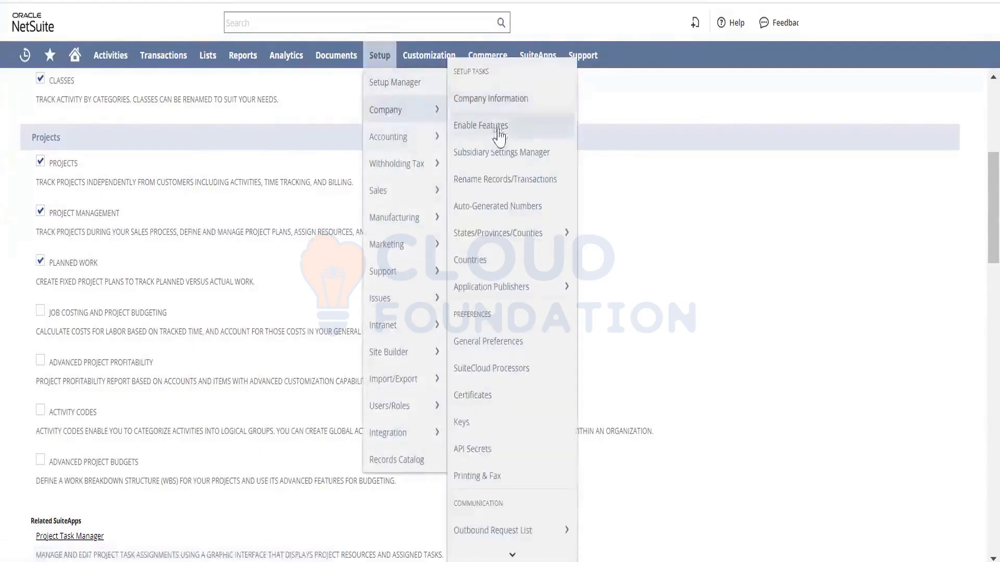
right_click(517, 182)
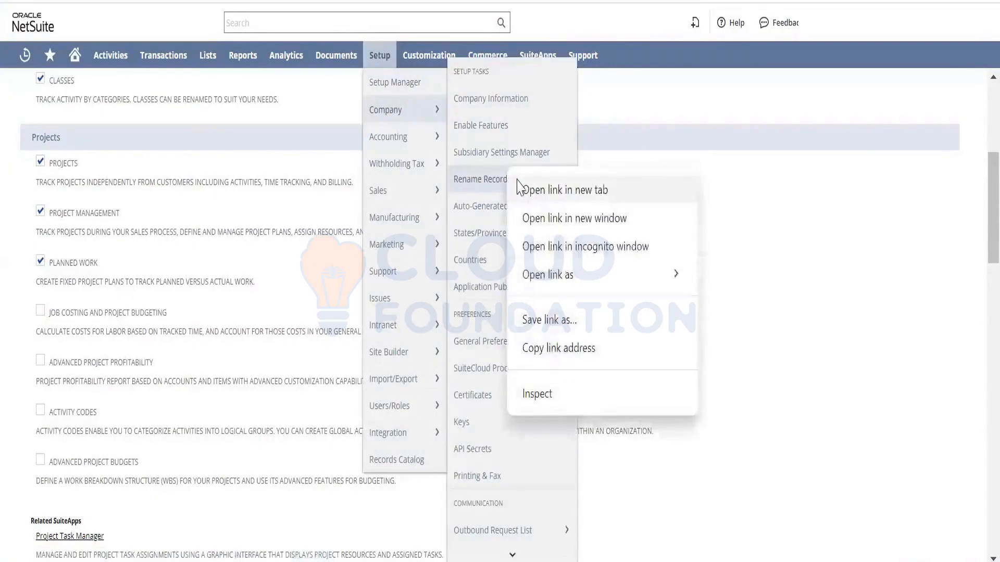
click(565, 190)
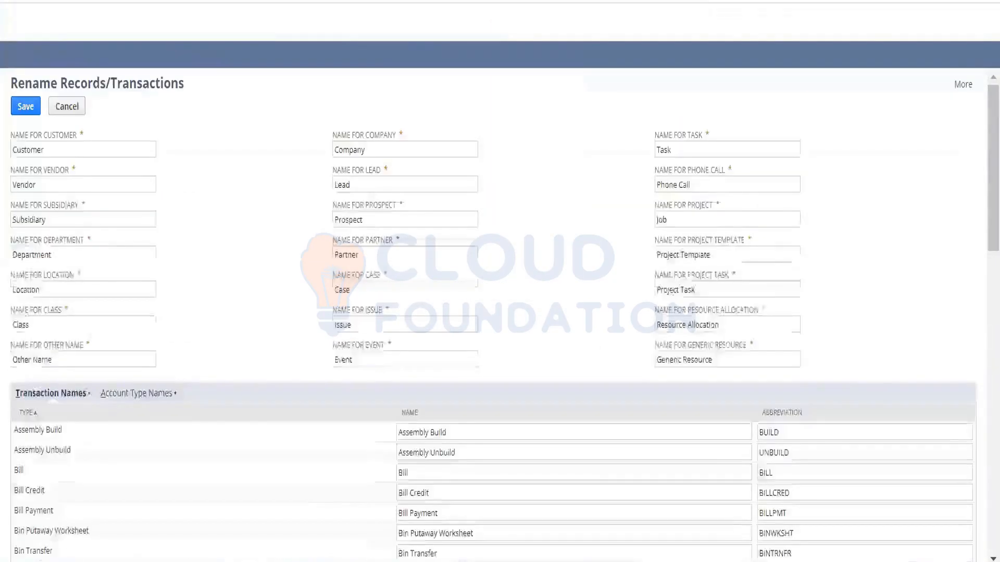
Step: Search the page for "projec" to find the Name for Project field, set it to Project, and save the record names
key(ctrl+f)
text(projec)
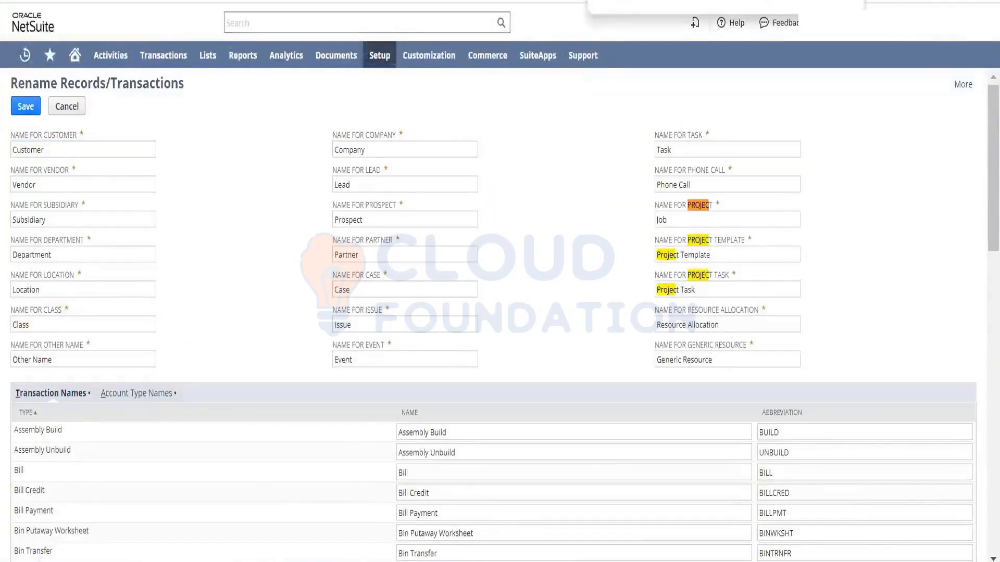
click(685, 218)
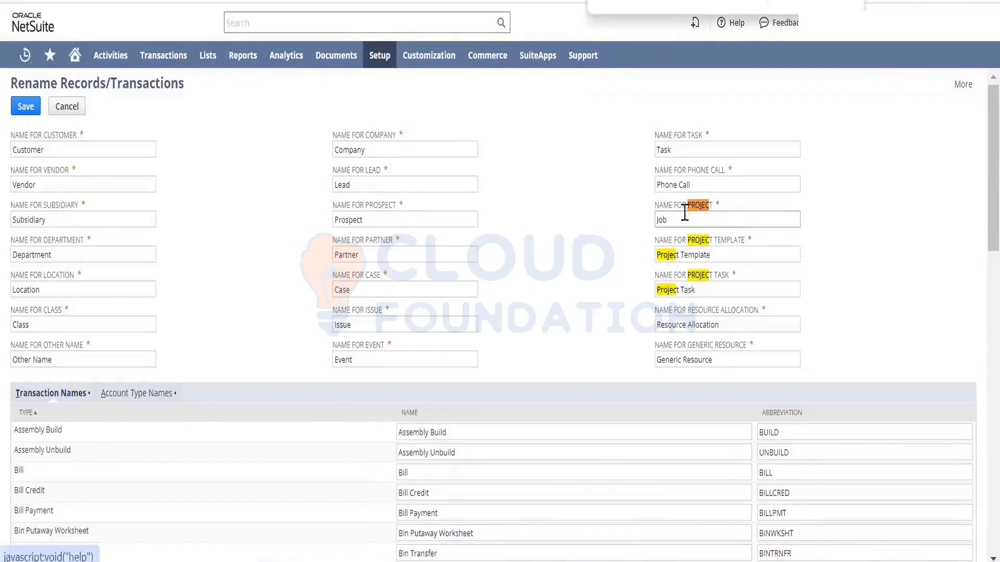
text(P)
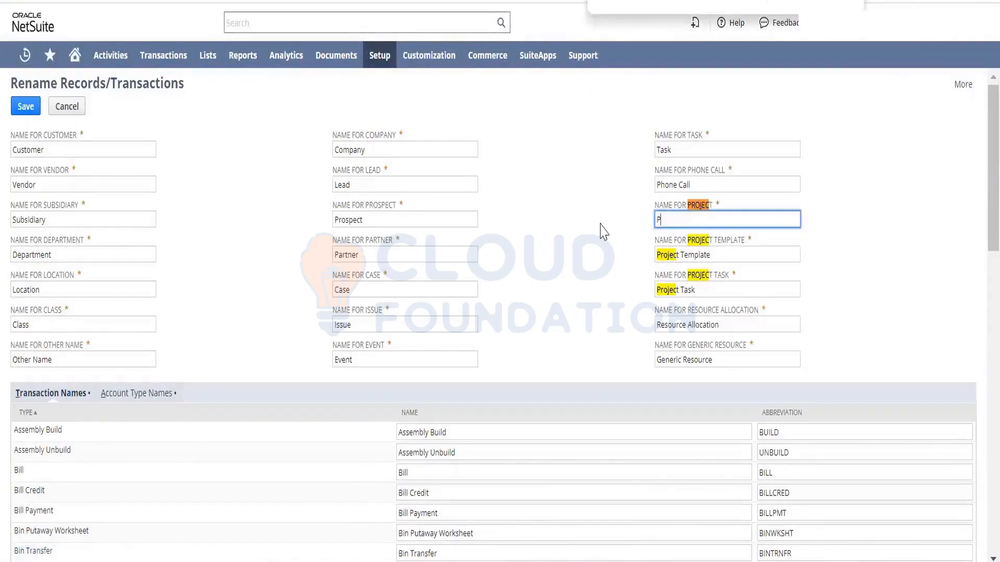
text(roject)
click(25, 108)
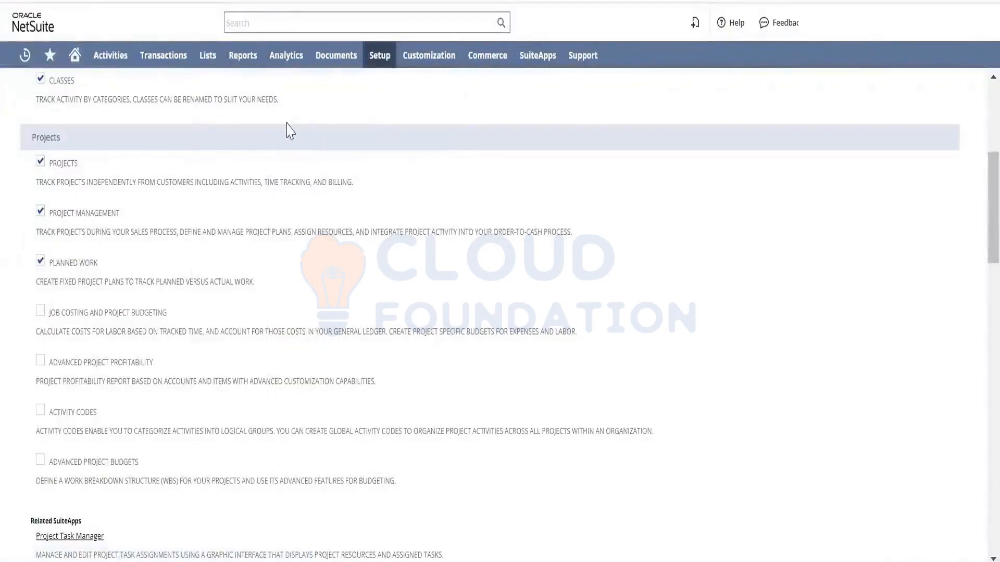
Step: Reload Enable Features, return to the Setup Manager, and recheck how projects are named in the Relationships lists
key(F5)
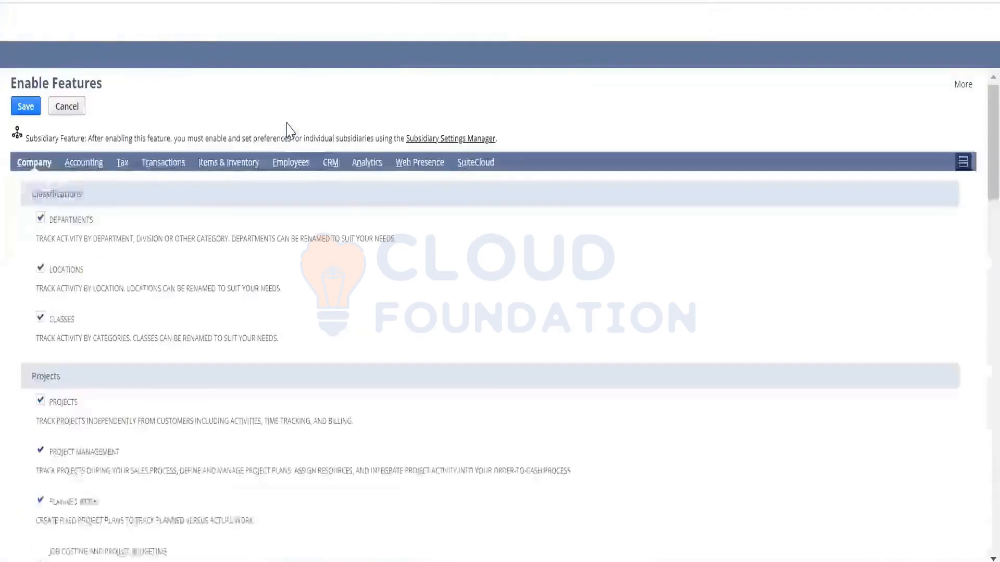
key(alt+Left)
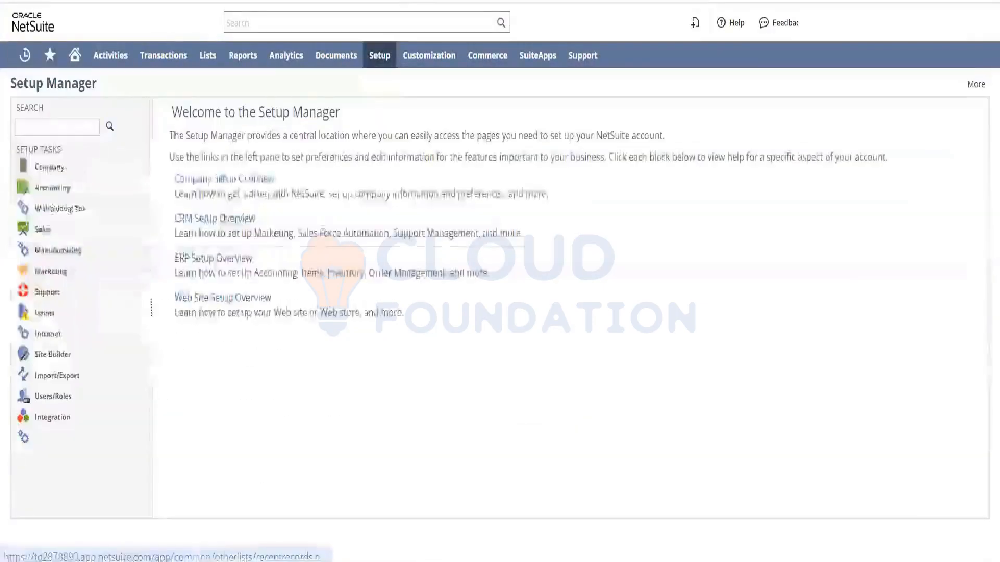
mouse_move(208, 55)
mouse_move(223, 112)
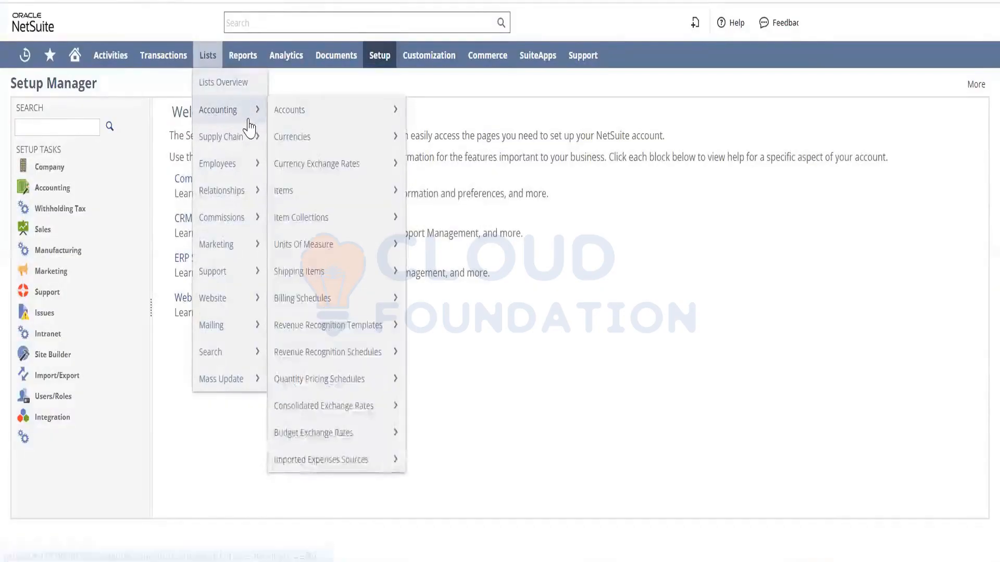
mouse_move(245, 198)
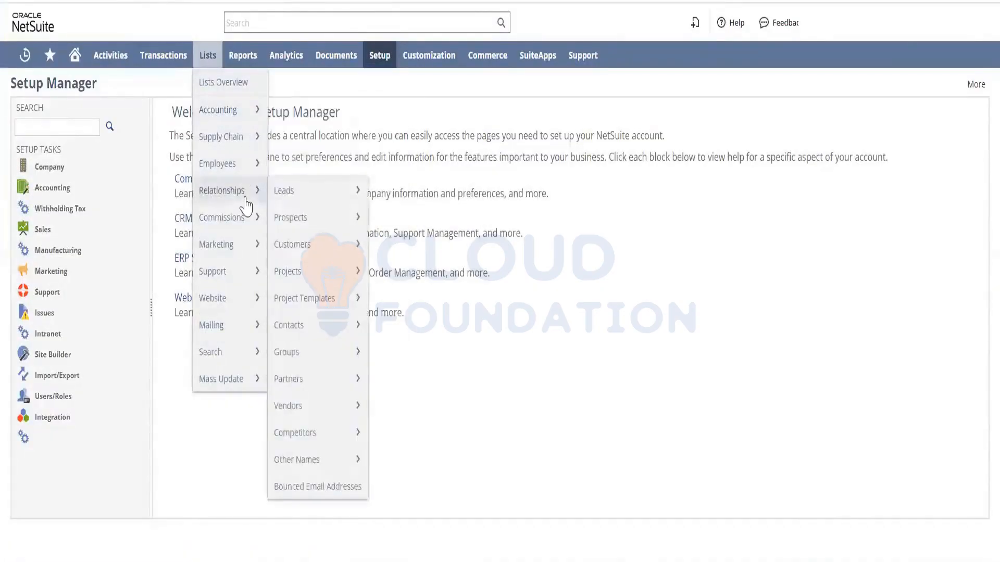
mouse_move(323, 302)
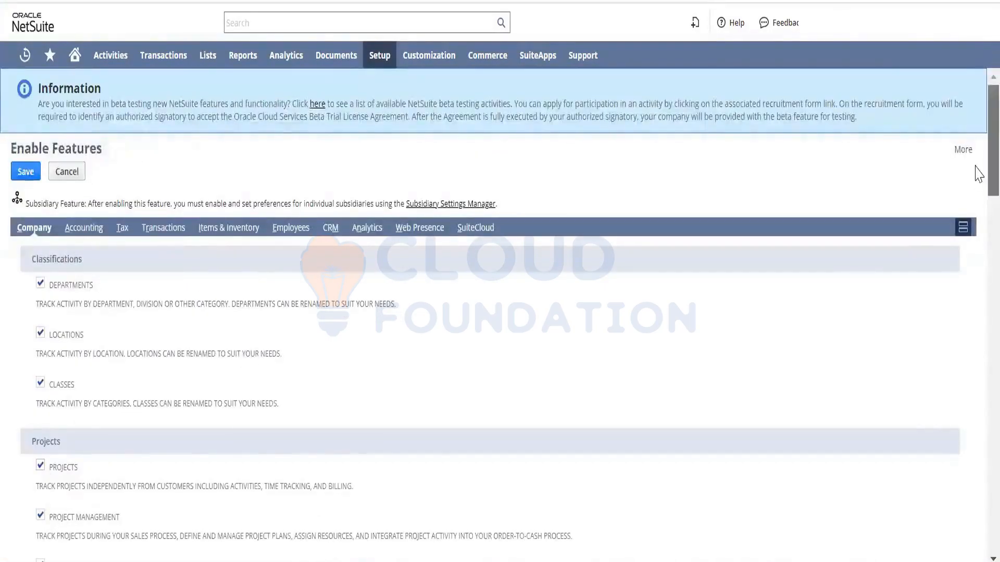
Step: Examine the Projects, ERP General and Resource Management features among the company settings of Enable Features
scroll(978, 210, down, 4)
scroll(978, 224, down, 1)
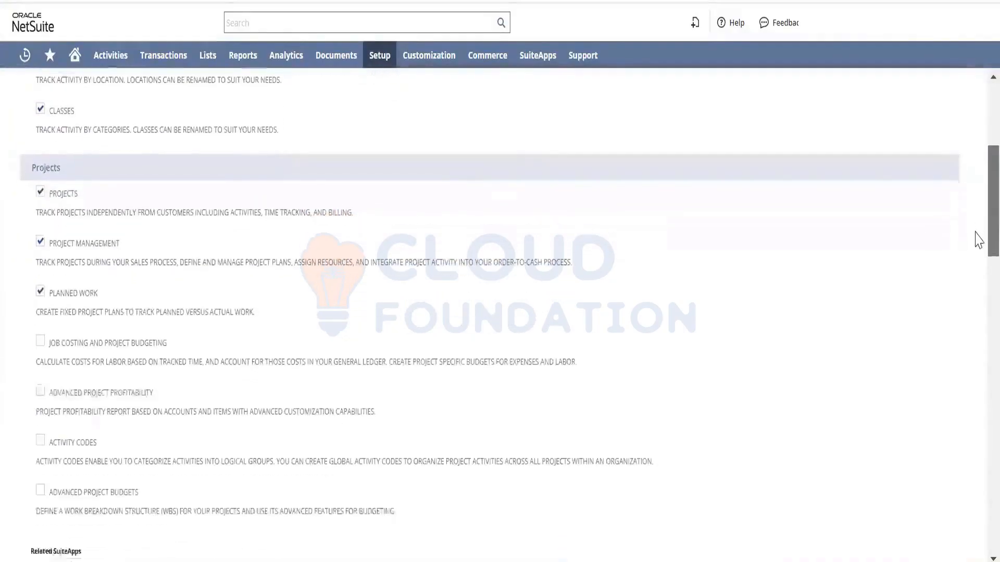
scroll(976, 245, down, 2)
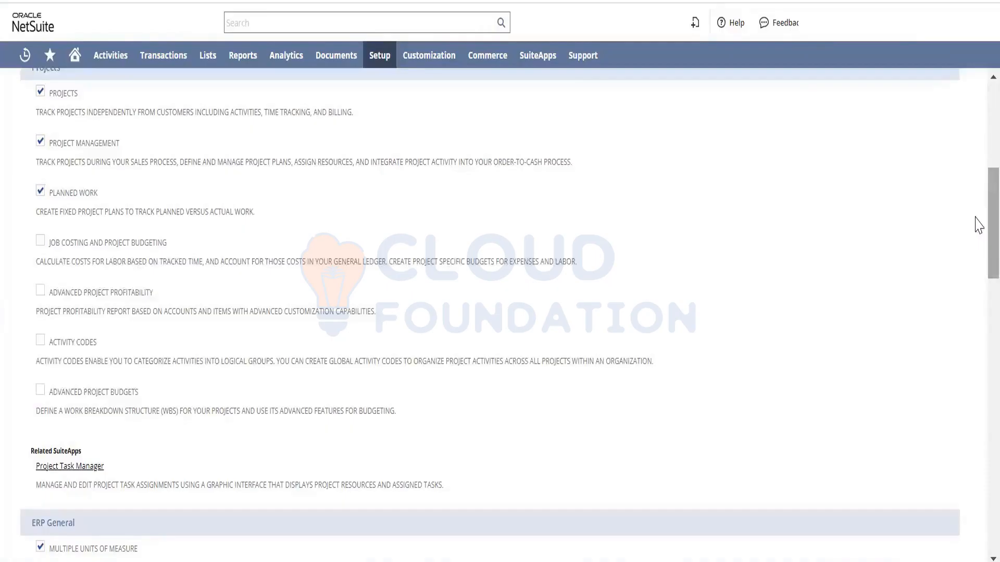
drag(978, 225, 977, 269)
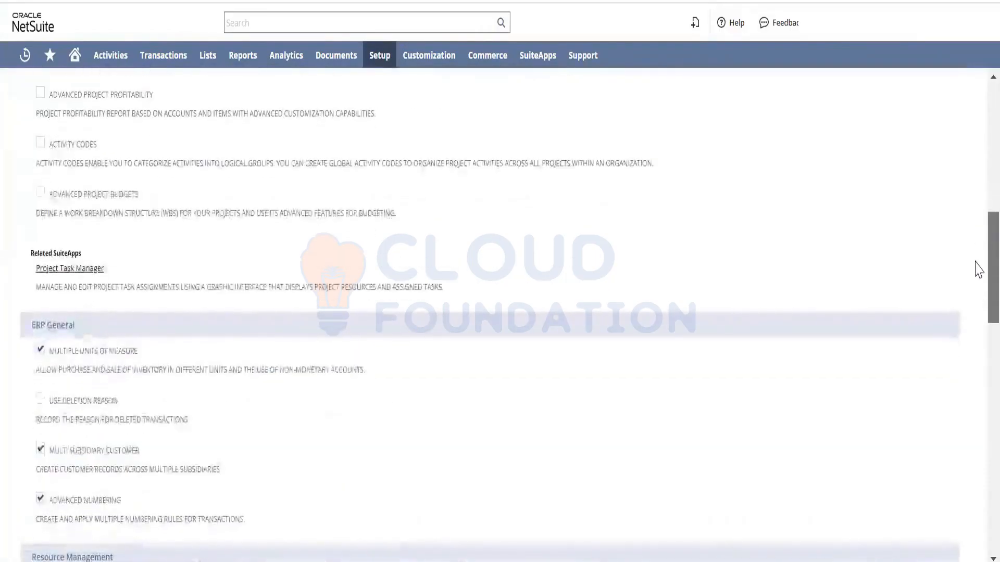
scroll(977, 276, down, 3)
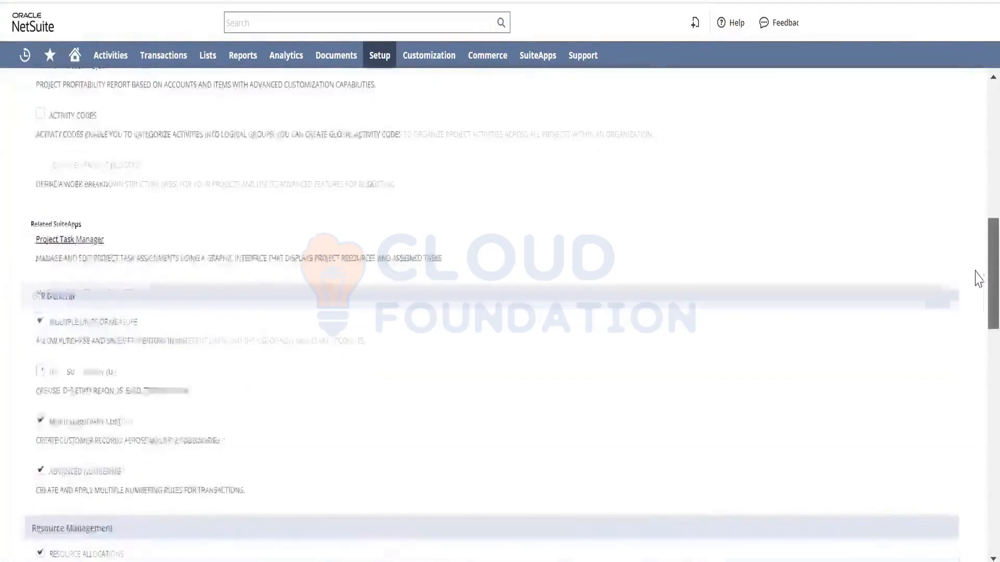
scroll(978, 284, down, 2)
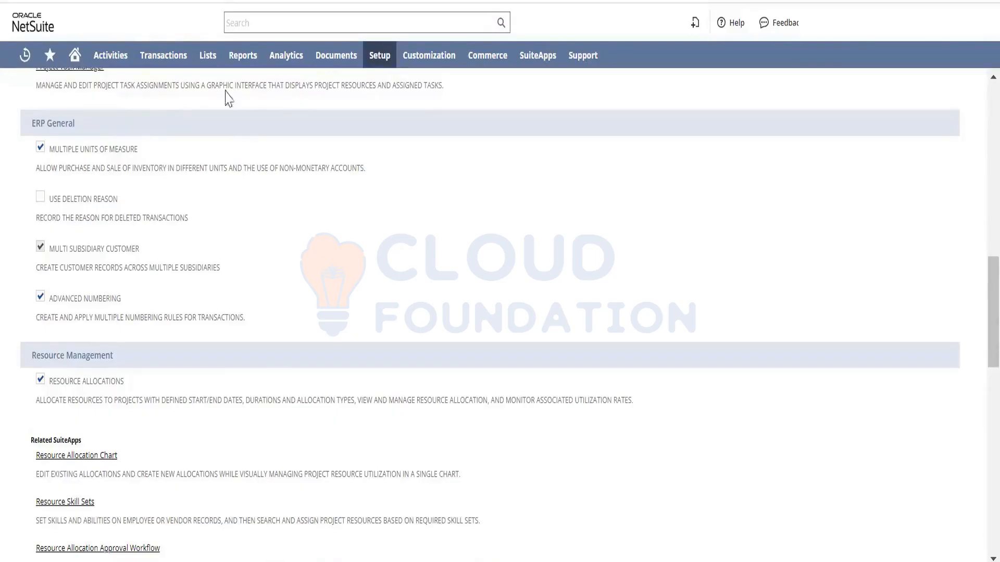
Step: Open the Units Of Measure list from the accounting lists in a new browser tab
mouse_move(215, 64)
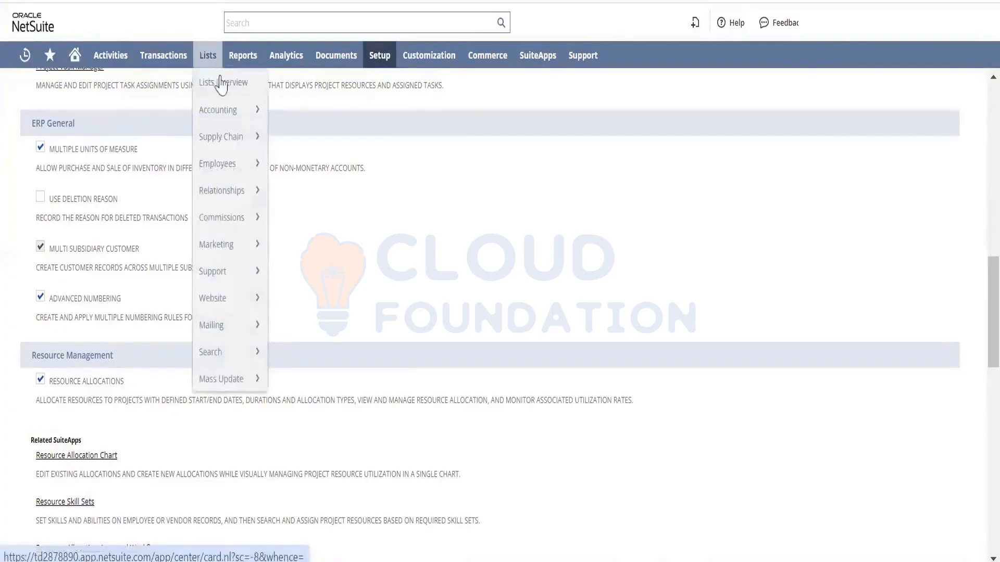
mouse_move(229, 109)
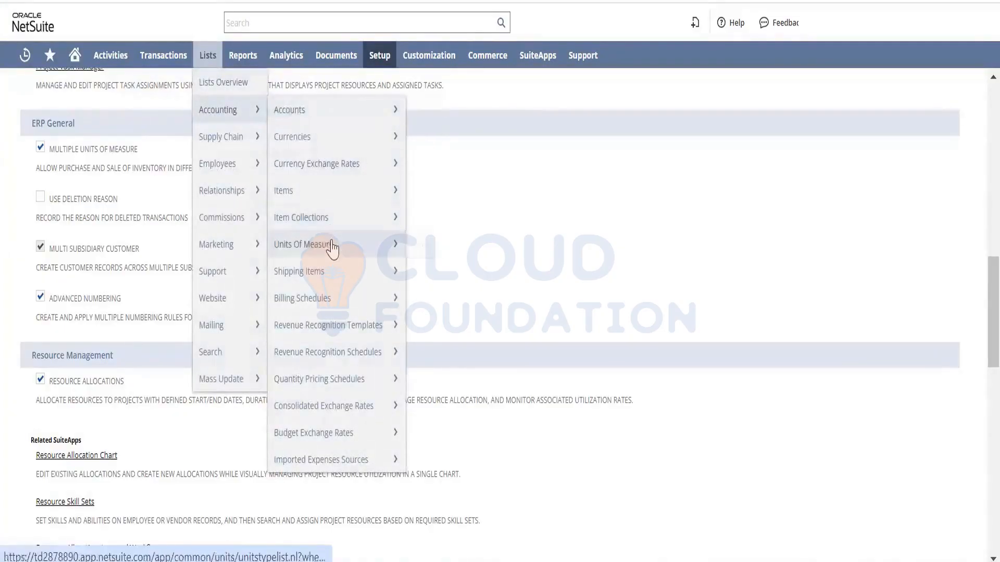
mouse_move(332, 251)
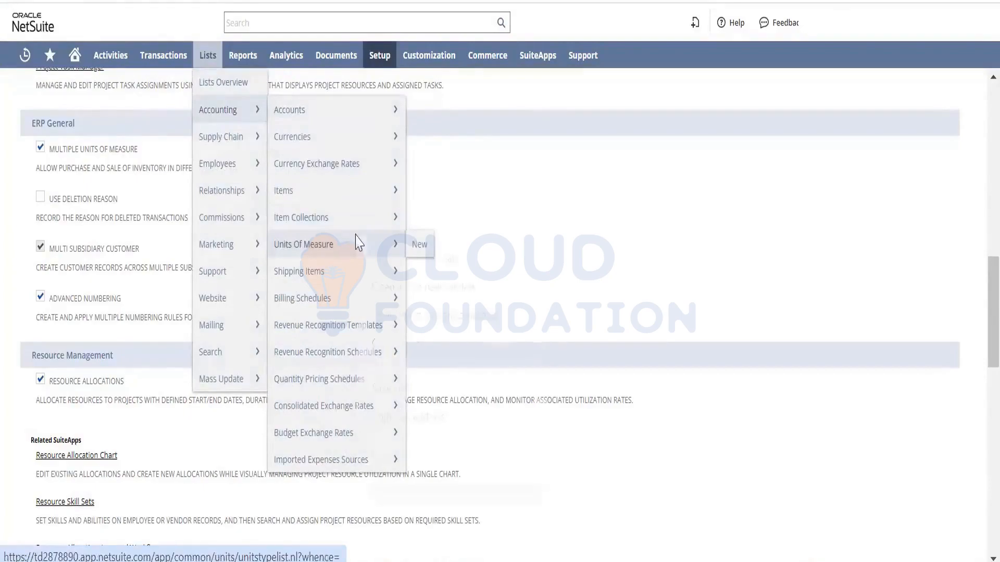
right_click(355, 240)
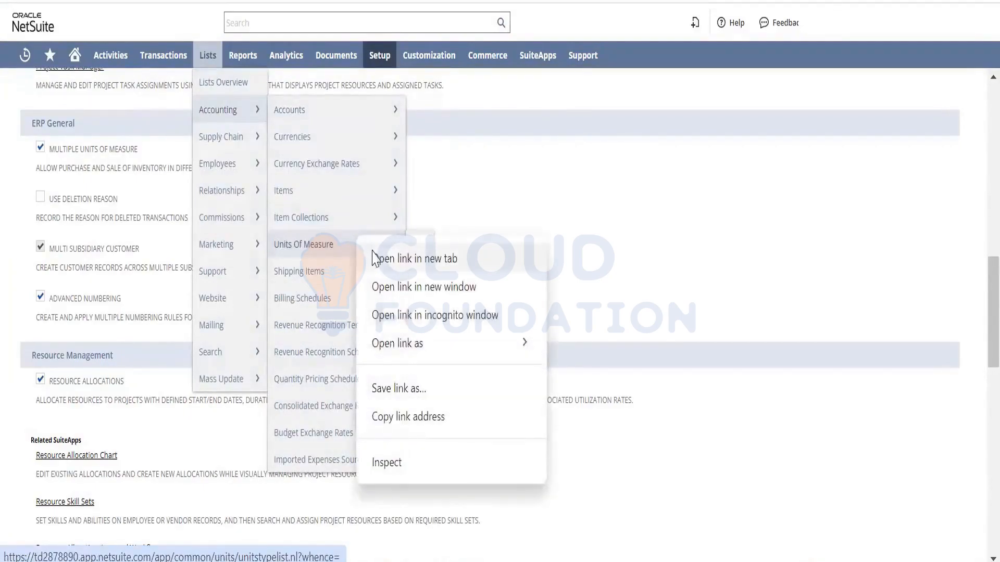
click(374, 257)
click(374, 256)
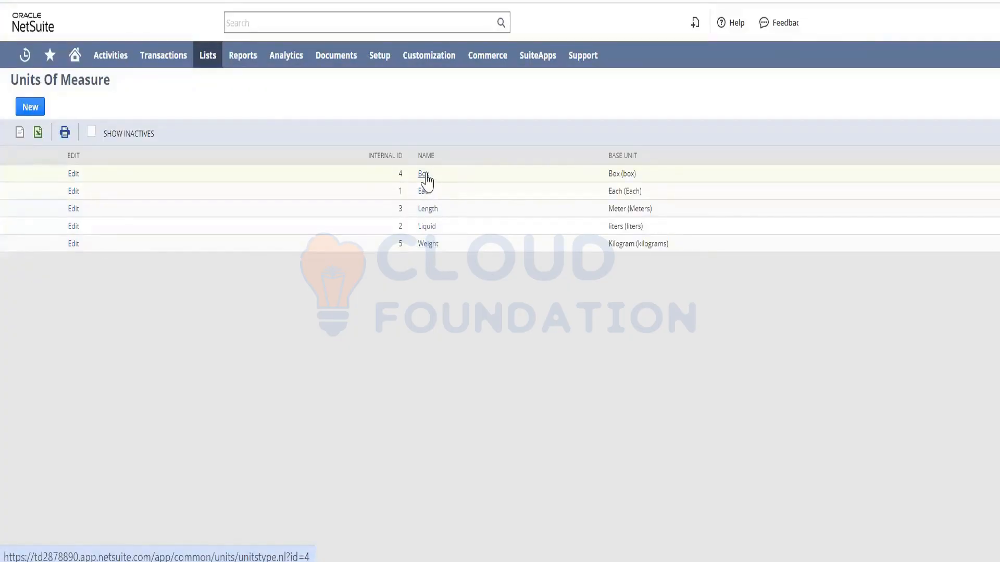
Step: Open the Box units type, examine its unit names, abbreviations and conversion rates, and return to the Units Of Measure list
click(424, 178)
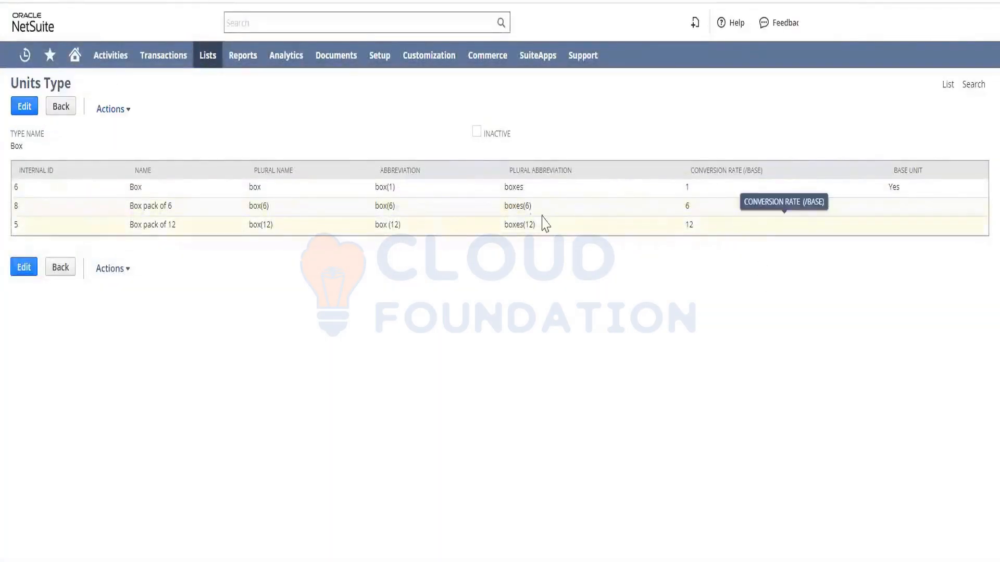
triple_click(525, 211)
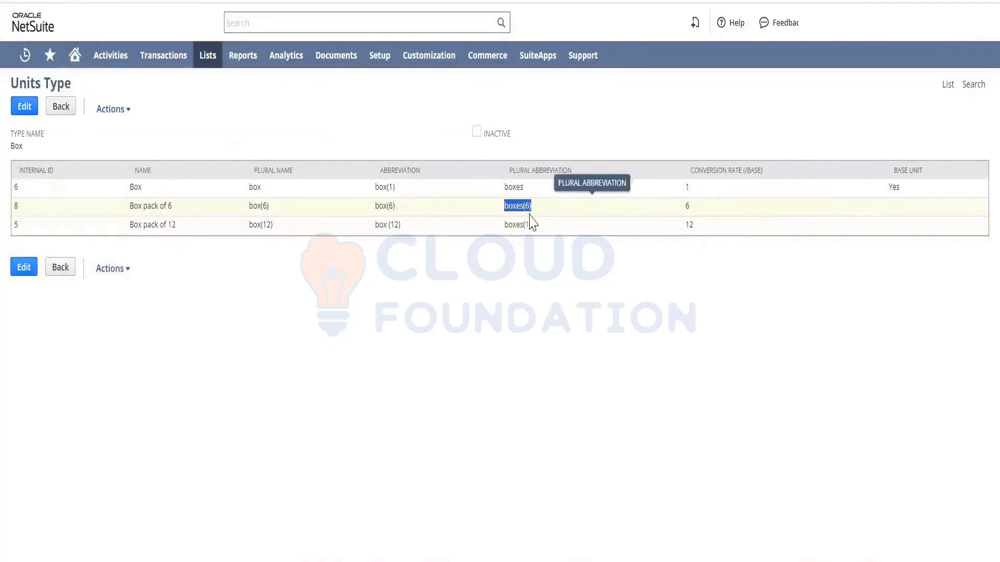
double_click(150, 206)
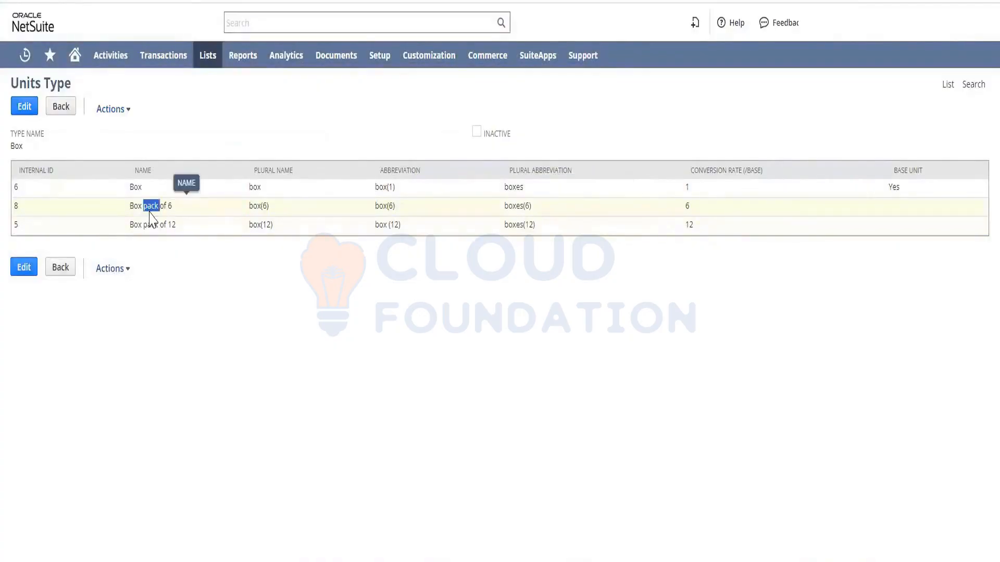
triple_click(388, 230)
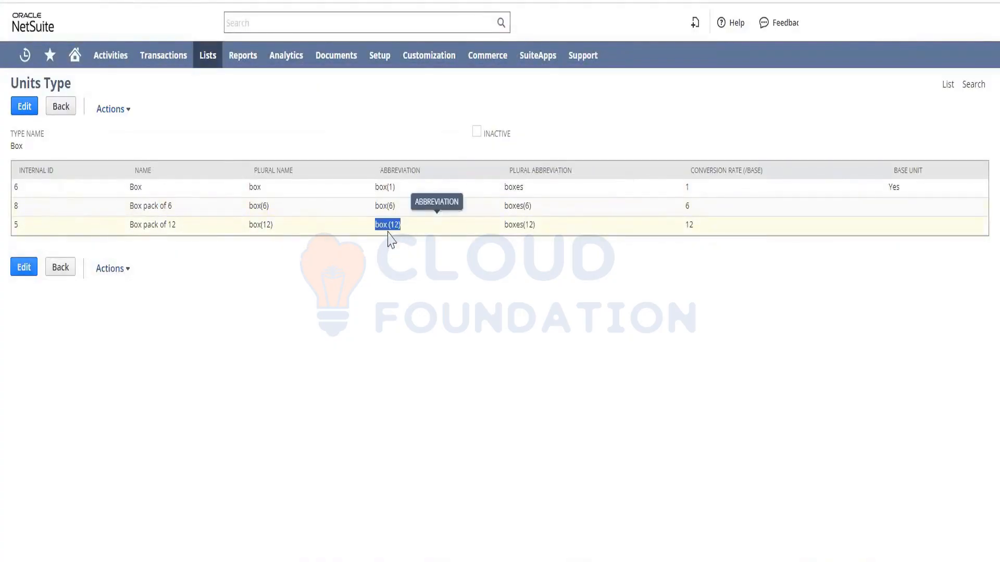
triple_click(143, 227)
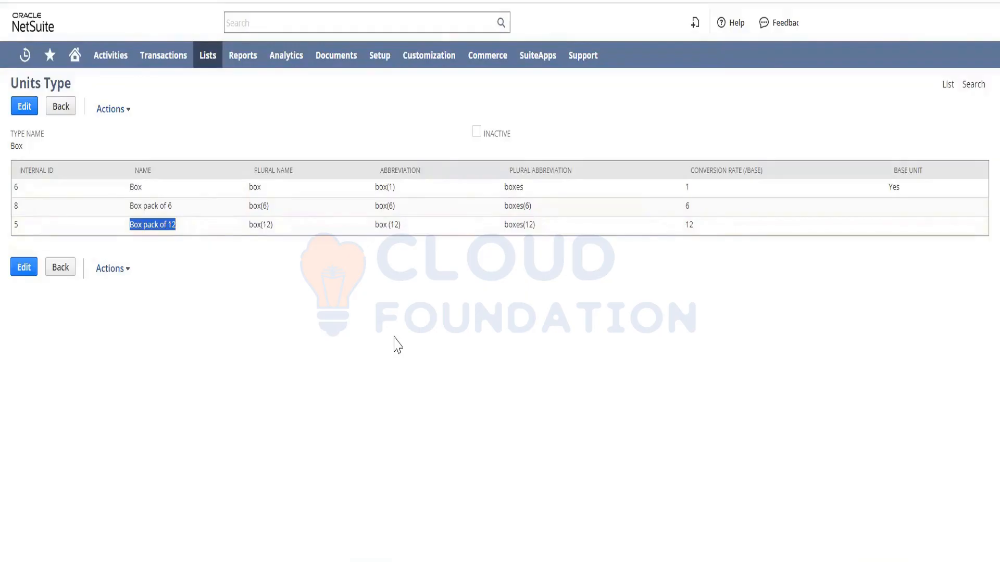
triple_click(709, 172)
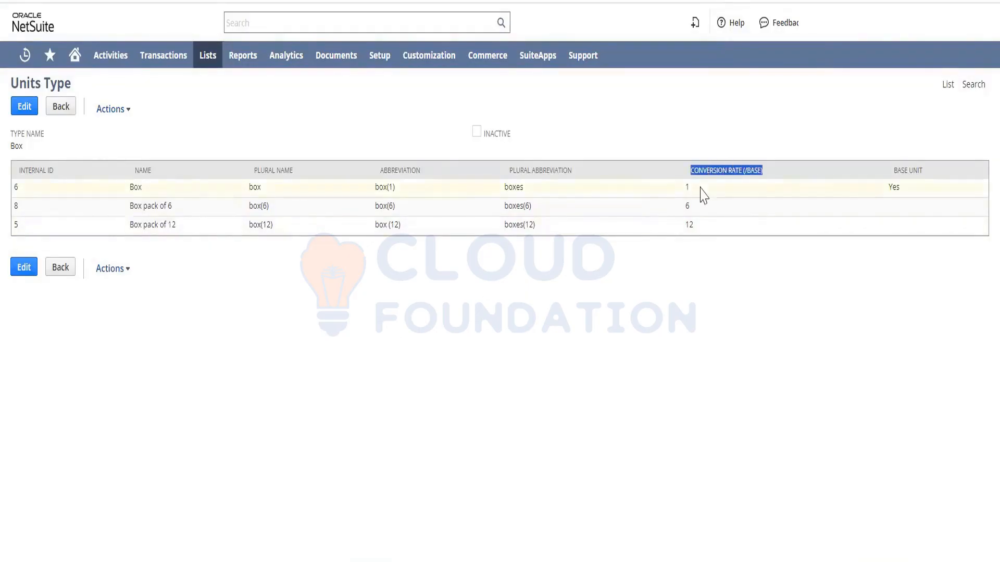
double_click(690, 224)
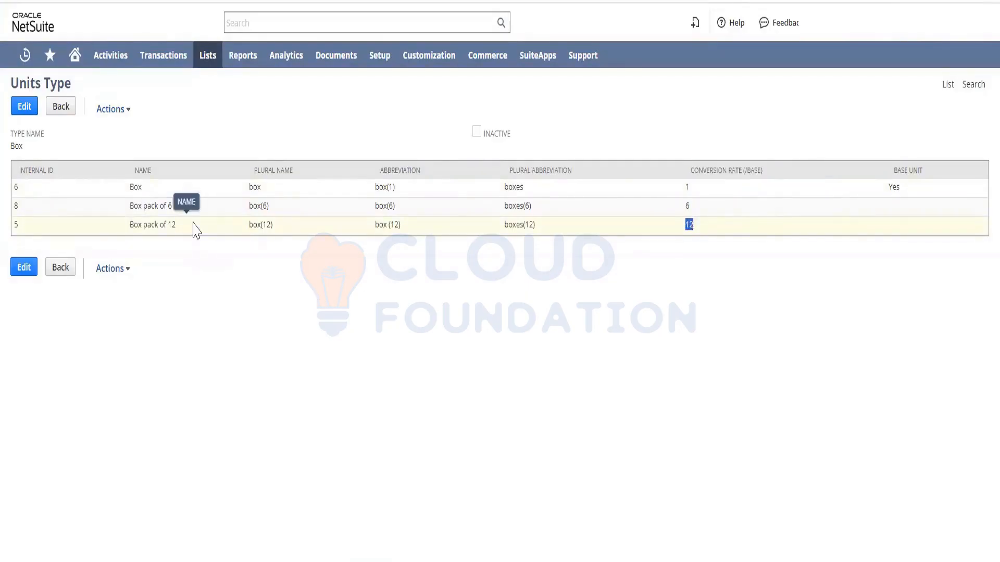
click(62, 115)
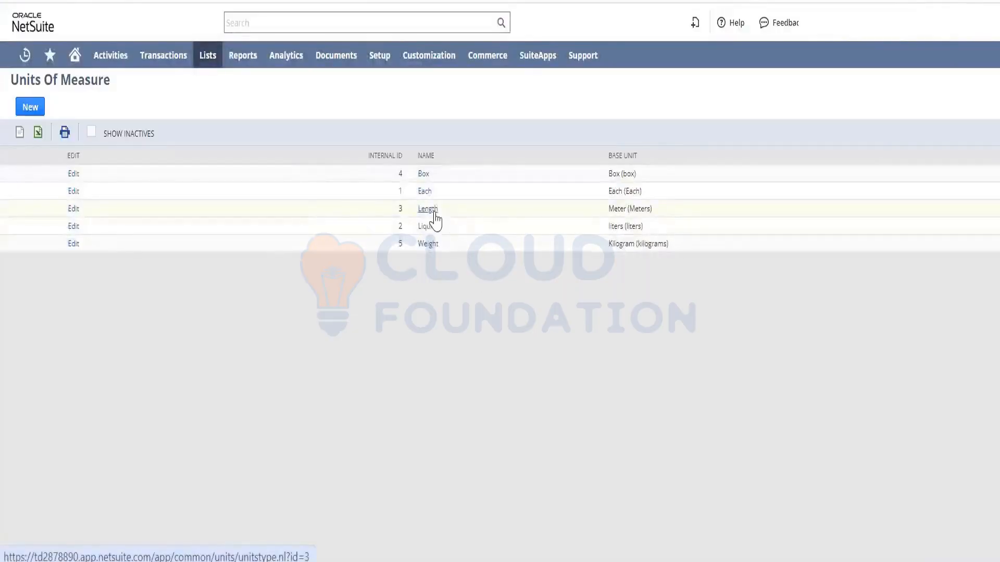
Step: Examine the Weight units type, then open the Length units type and examine its units
click(427, 245)
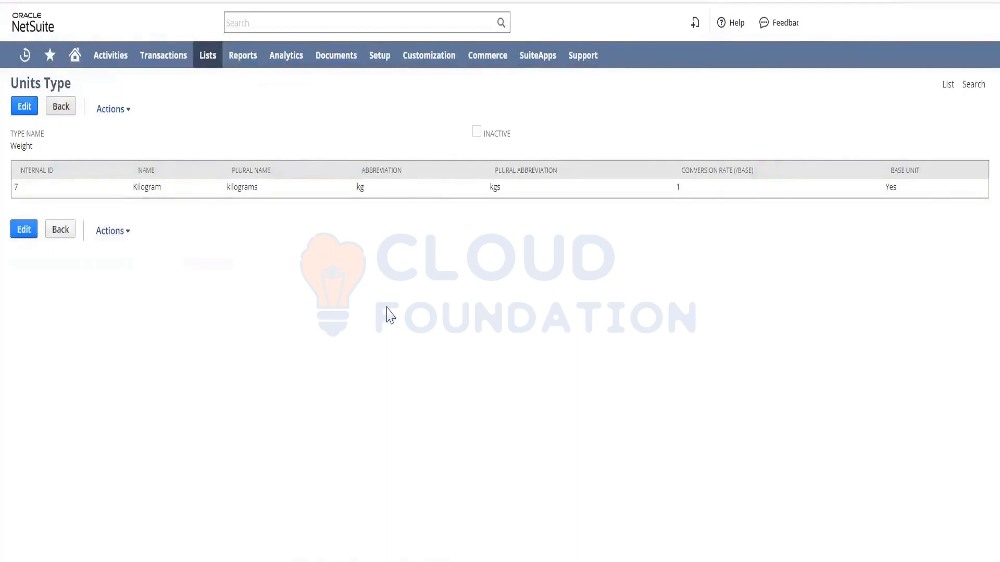
key(alt+Left)
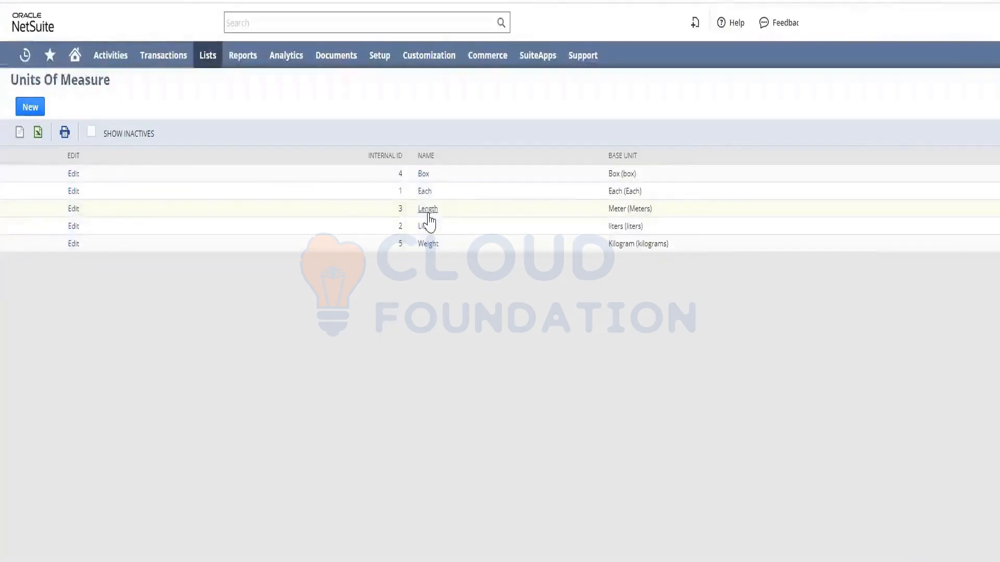
click(428, 215)
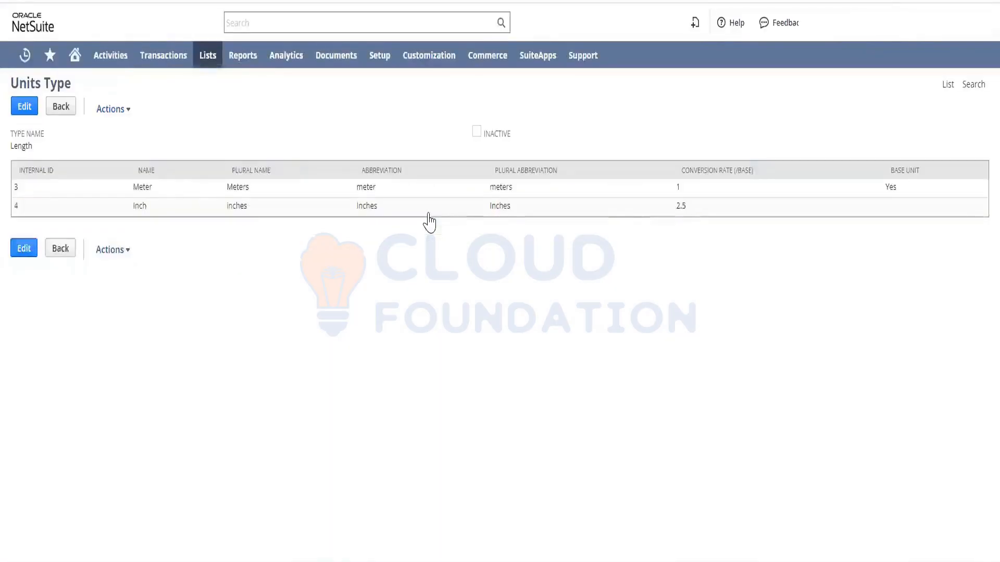
double_click(20, 145)
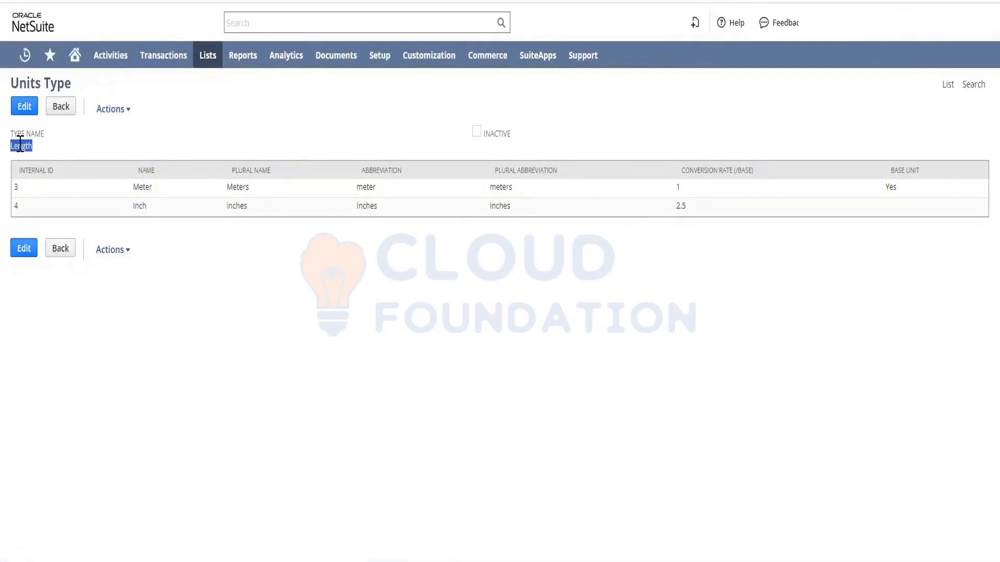
Step: Examine the names and conversion rates of the Meter and Inch units in the Length units type
click(152, 186)
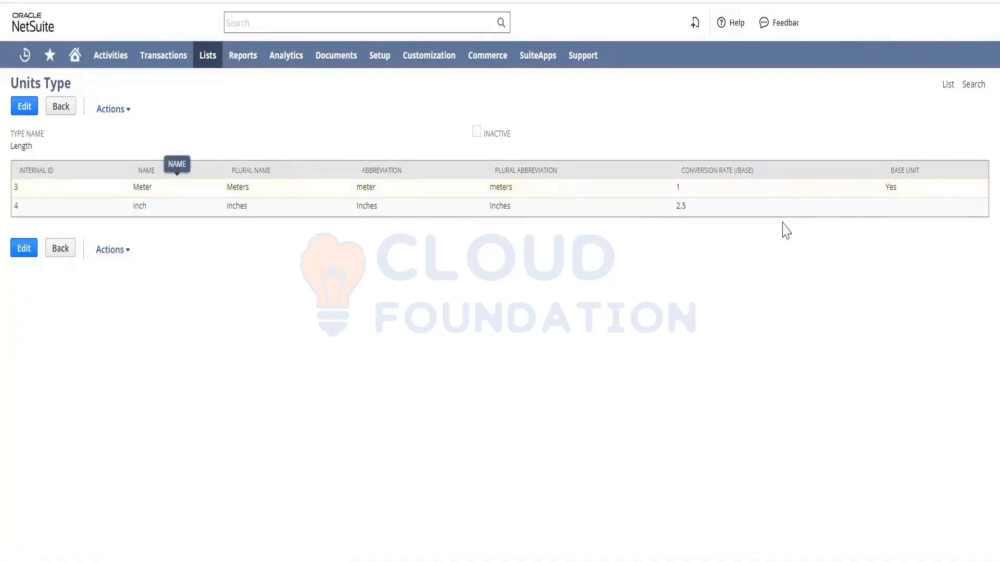
double_click(679, 186)
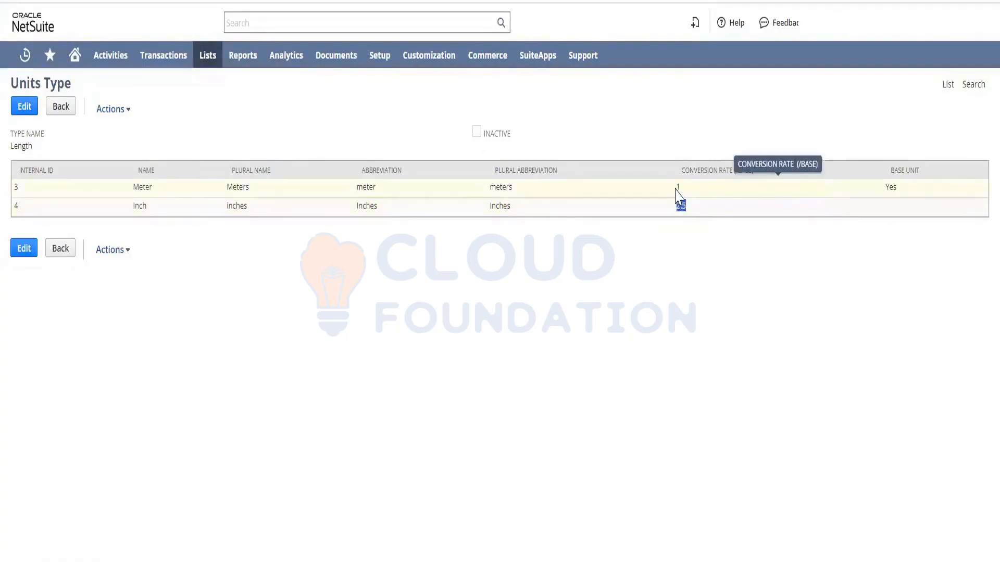
double_click(678, 187)
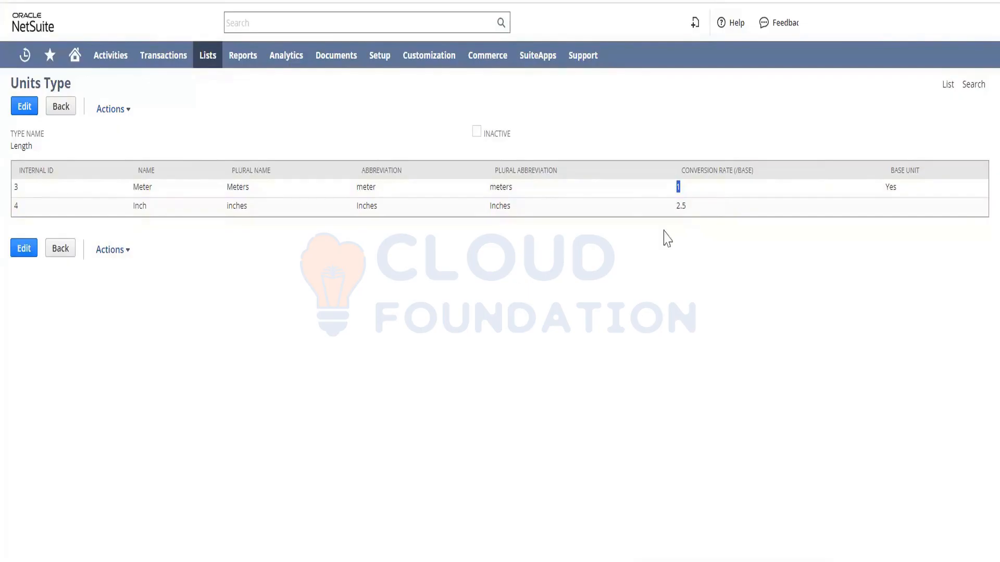
double_click(239, 209)
Step: Back on the Enable Features page, enable Use Deletion Reason under ERP General and read its field help
click(443, 1)
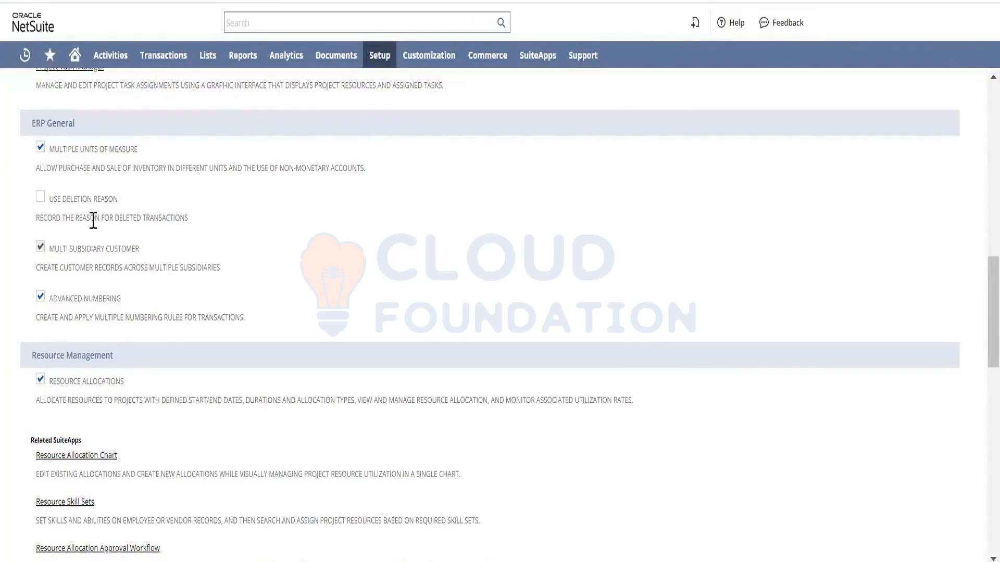
click(41, 199)
click(109, 200)
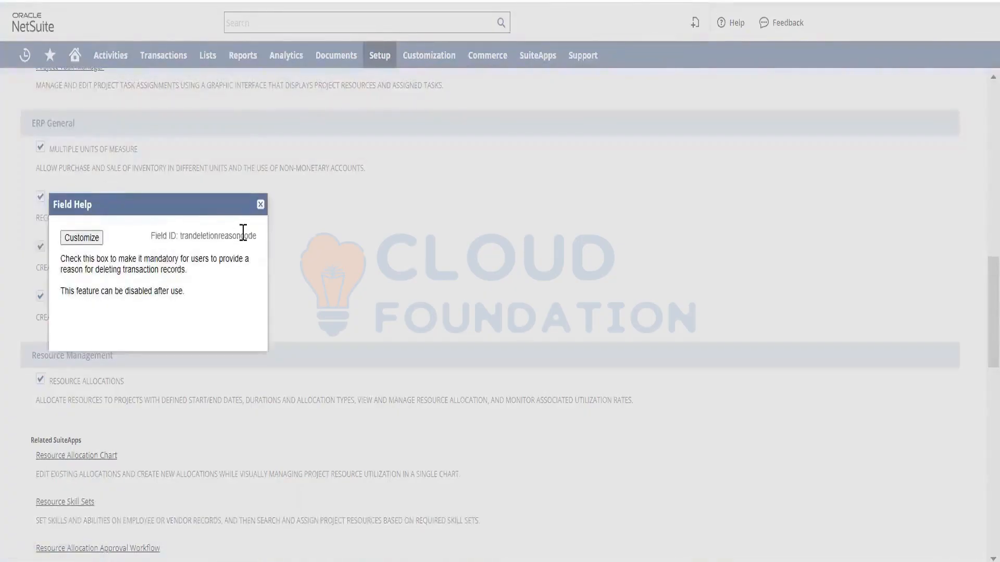
click(262, 204)
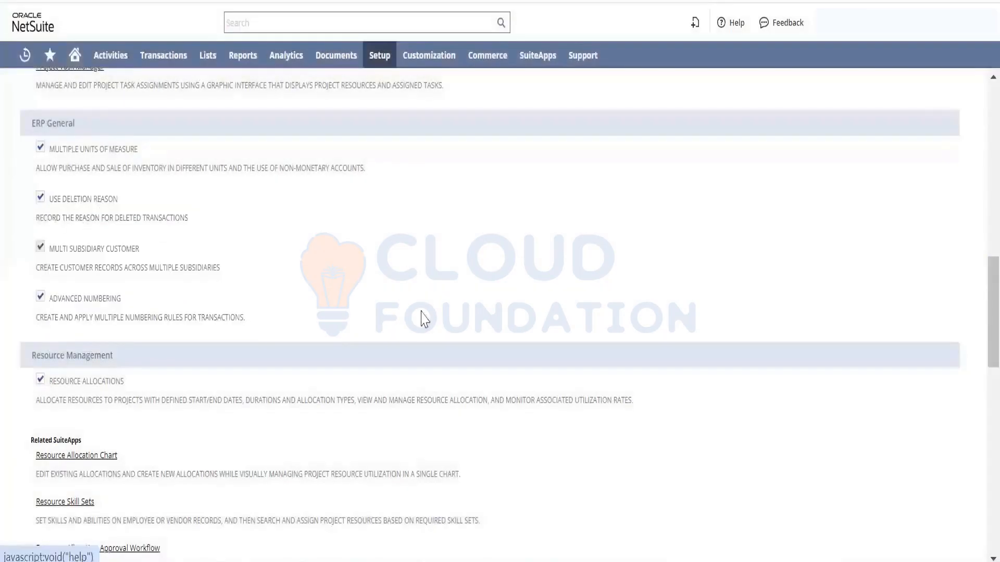